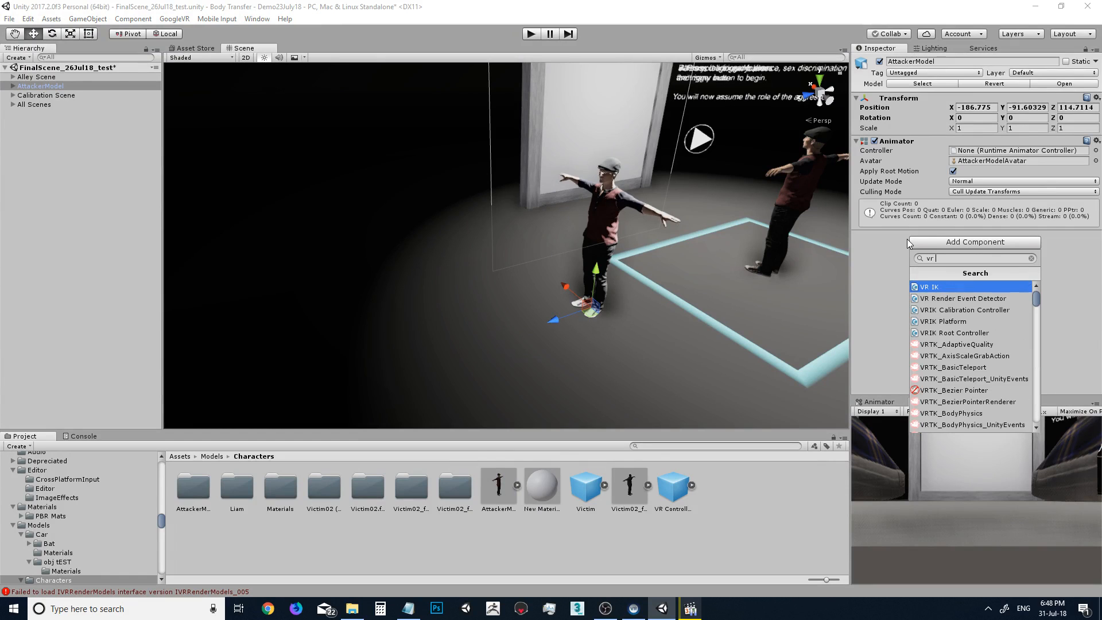
- Add a VRIK component to the top-level AttackerModel and reset it to clear its references
{"action": "left_click", "coordinate": [947, 290]}
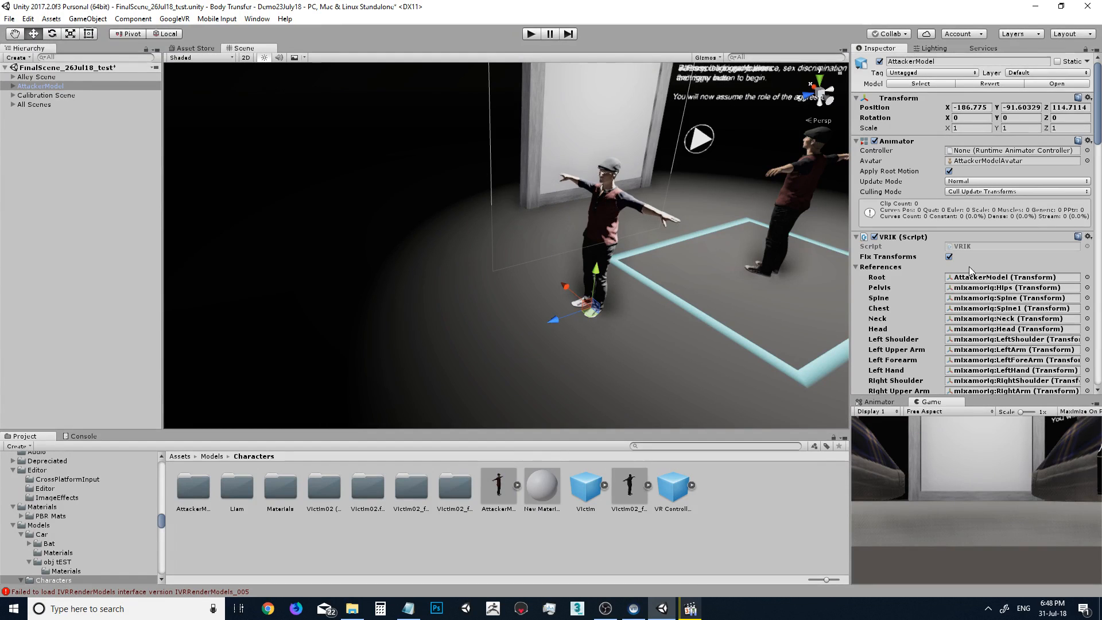
{"action": "scroll", "coordinate": [1011, 270], "scroll_direction": "down", "scroll_amount": 5}
{"action": "scroll", "coordinate": [993, 376], "scroll_direction": "up", "scroll_amount": 4}
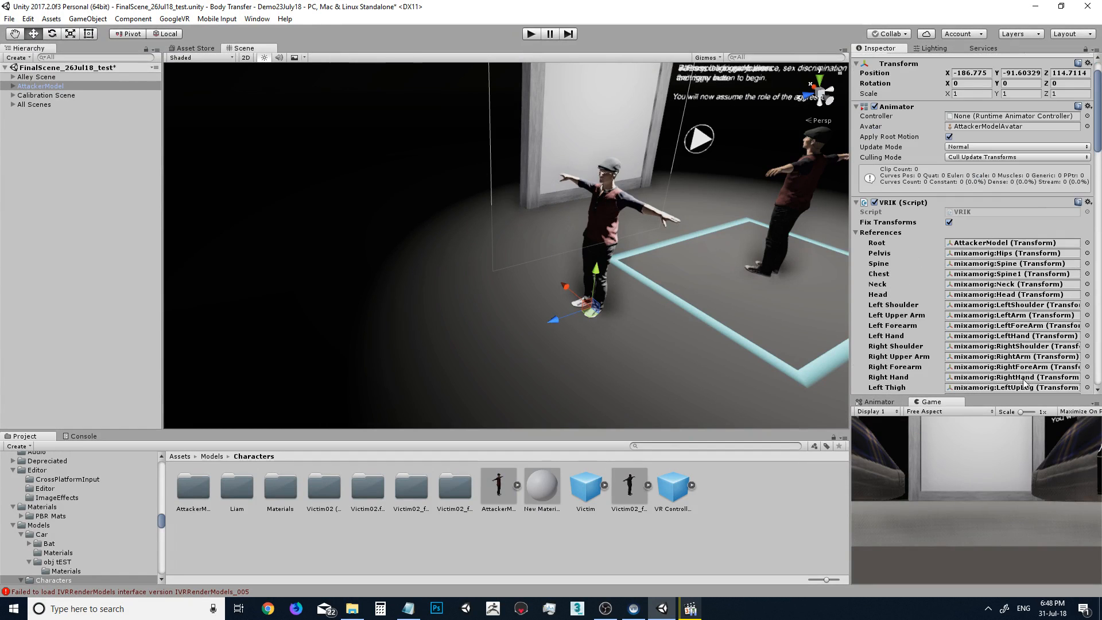
{"action": "left_click", "coordinate": [1087, 205]}
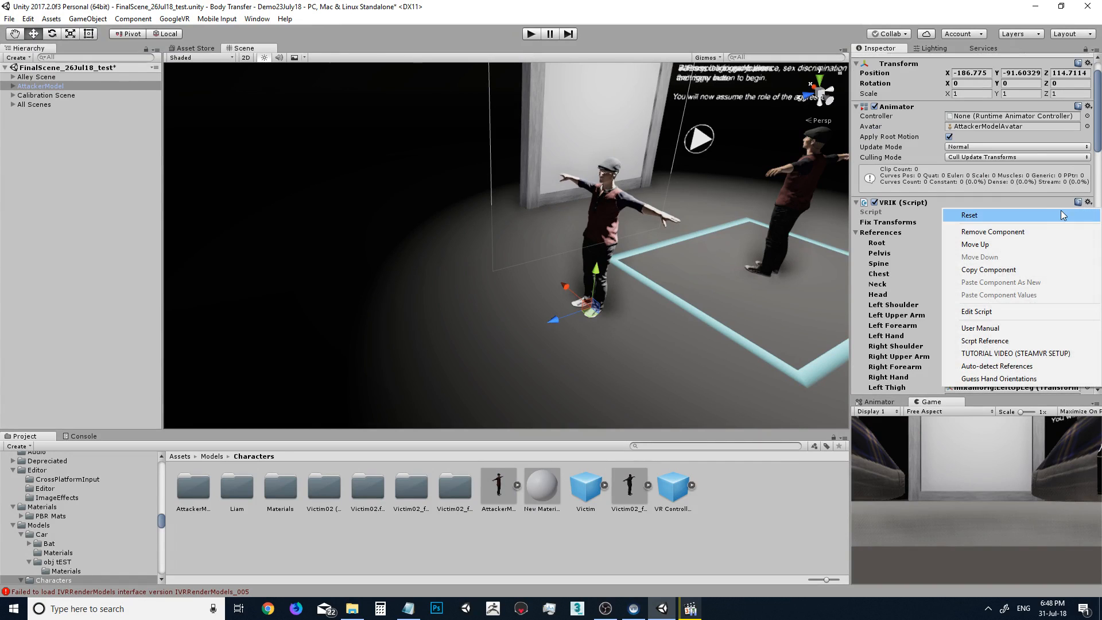
{"action": "left_click", "coordinate": [1047, 216]}
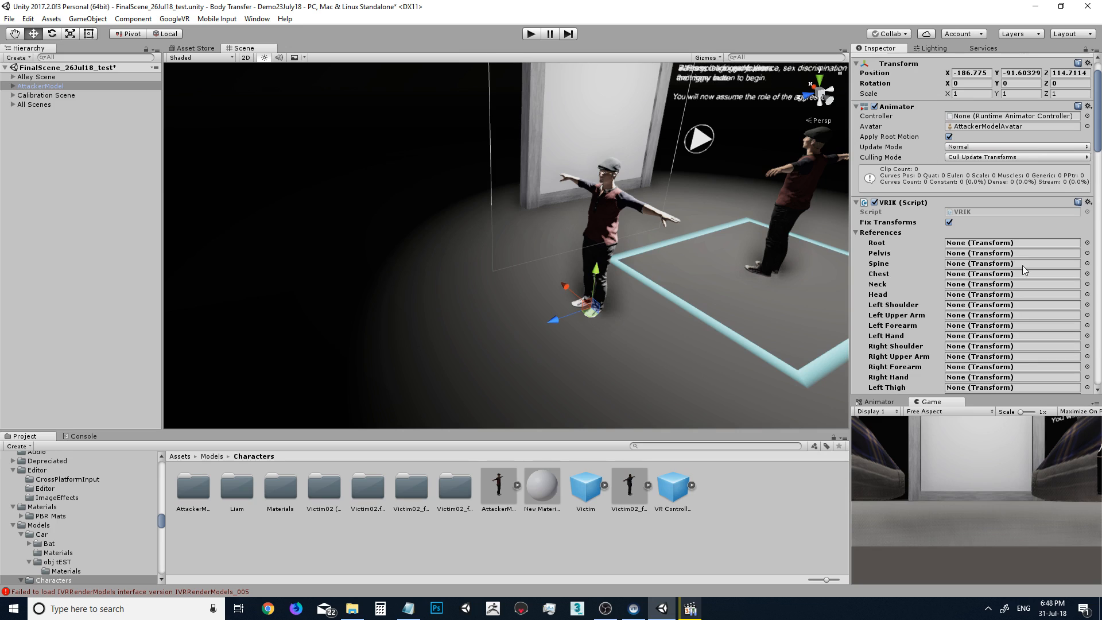
- Assign AttackerModel as the VRIK Root reference and its mixamorig:Hips bone as the Pelvis reference
{"action": "left_click", "coordinate": [13, 86]}
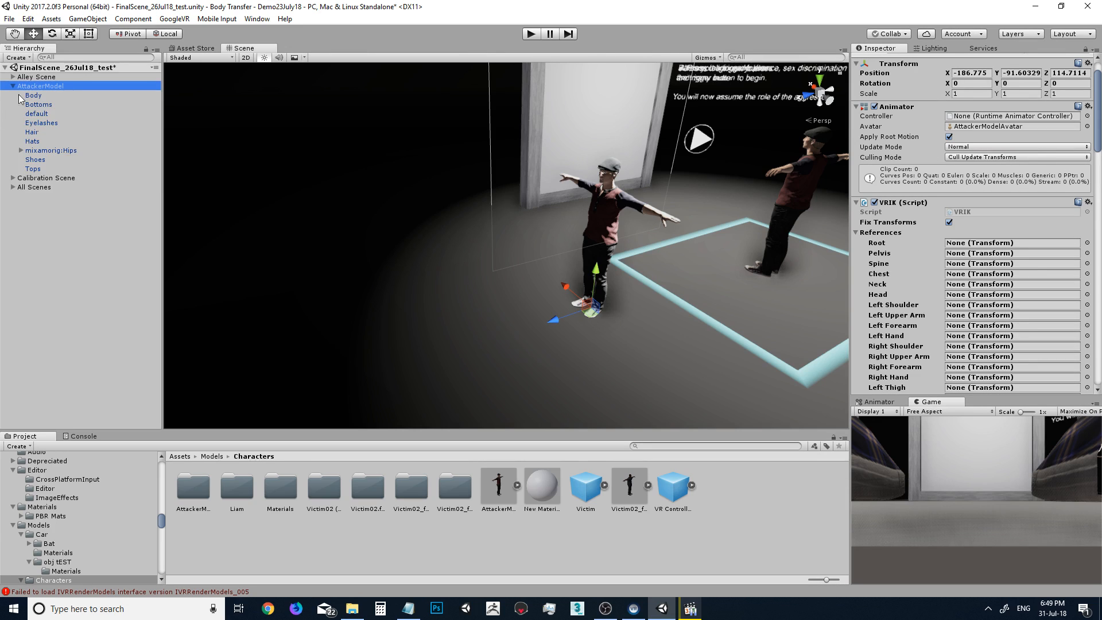
{"action": "scroll", "coordinate": [971, 222], "scroll_direction": "down", "scroll_amount": 2}
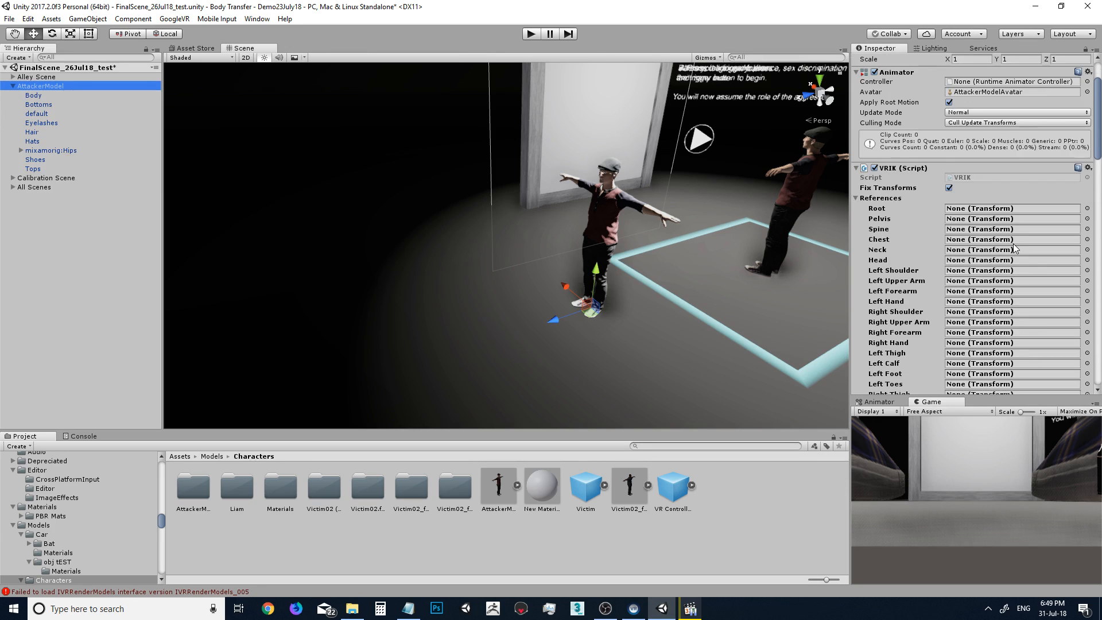
{"action": "left_click", "coordinate": [21, 151]}
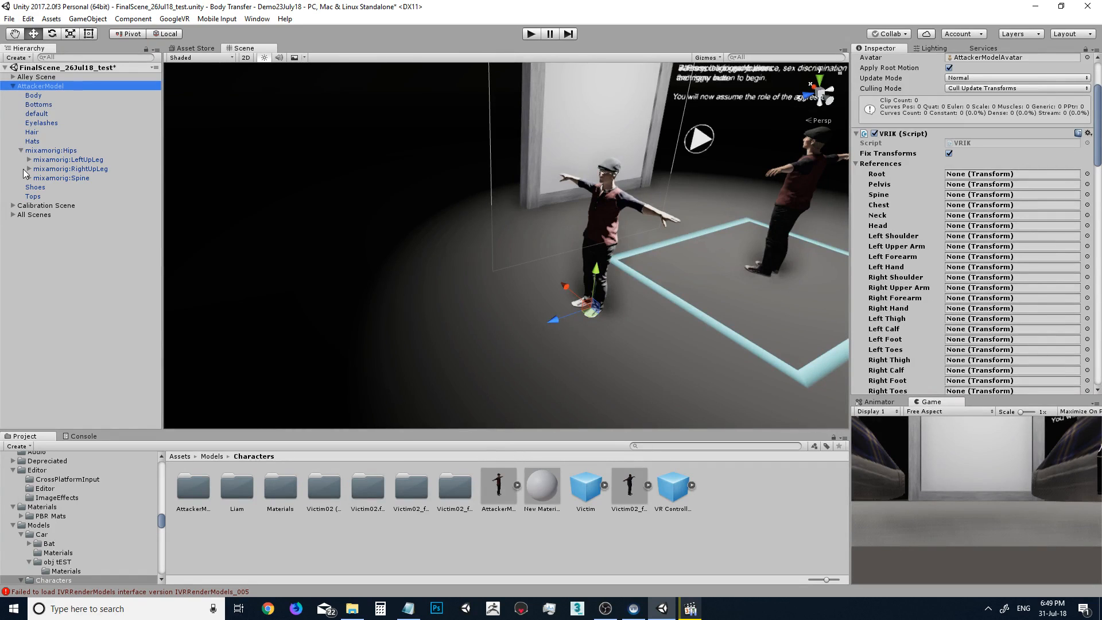
{"action": "left_click", "coordinate": [29, 178]}
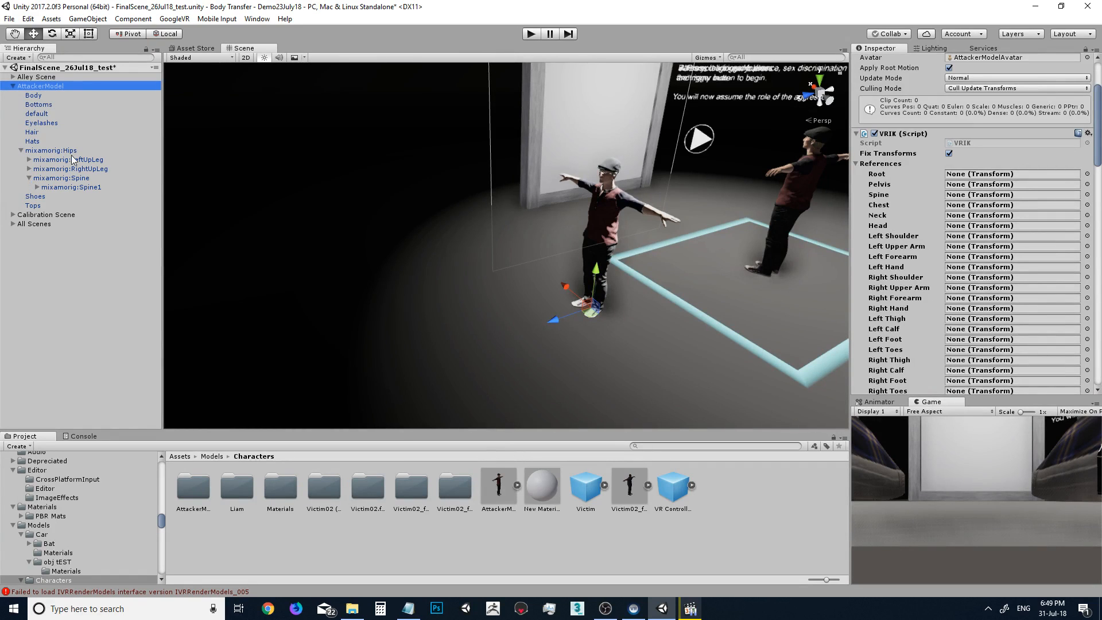
{"action": "scroll", "coordinate": [1010, 172], "scroll_direction": "down", "scroll_amount": 1}
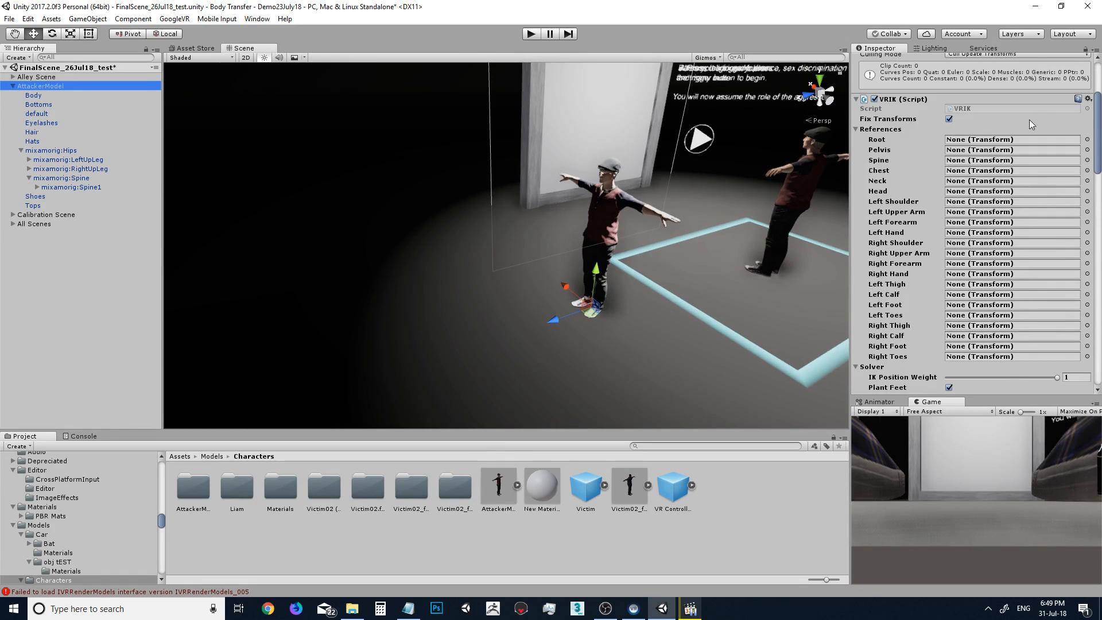
{"action": "left_click_drag", "start_coordinate": [45, 85], "coordinate": [975, 151]}
{"action": "left_click_drag", "start_coordinate": [74, 154], "coordinate": [979, 159]}
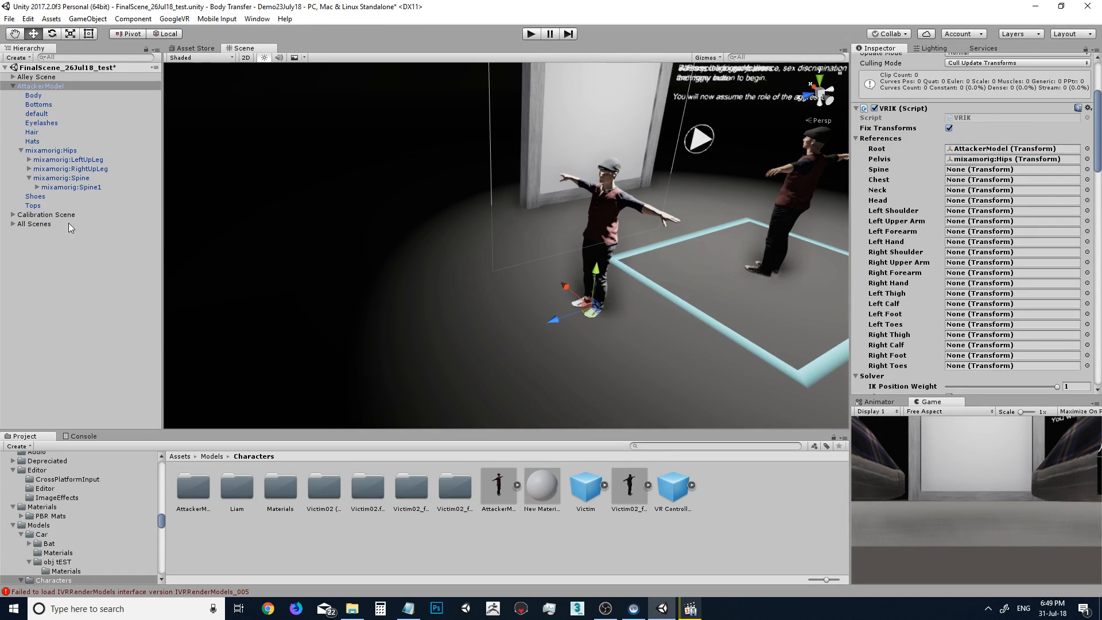
- Assign mixamorig:Spine, mixamorig:Spine2 and mixamorig:Neck to the VRIK Spine, Chest and Neck references
{"action": "left_click_drag", "start_coordinate": [77, 181], "coordinate": [967, 170]}
{"action": "left_click", "coordinate": [38, 187]}
{"action": "left_click_drag", "start_coordinate": [50, 199], "coordinate": [964, 190]}
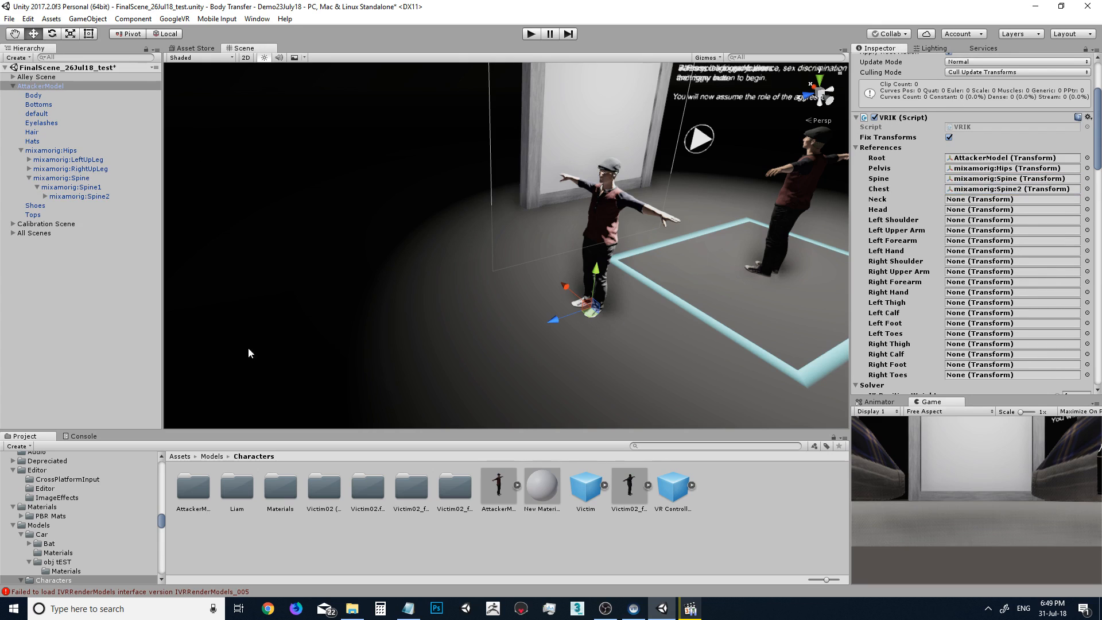
{"action": "left_click", "coordinate": [45, 196]}
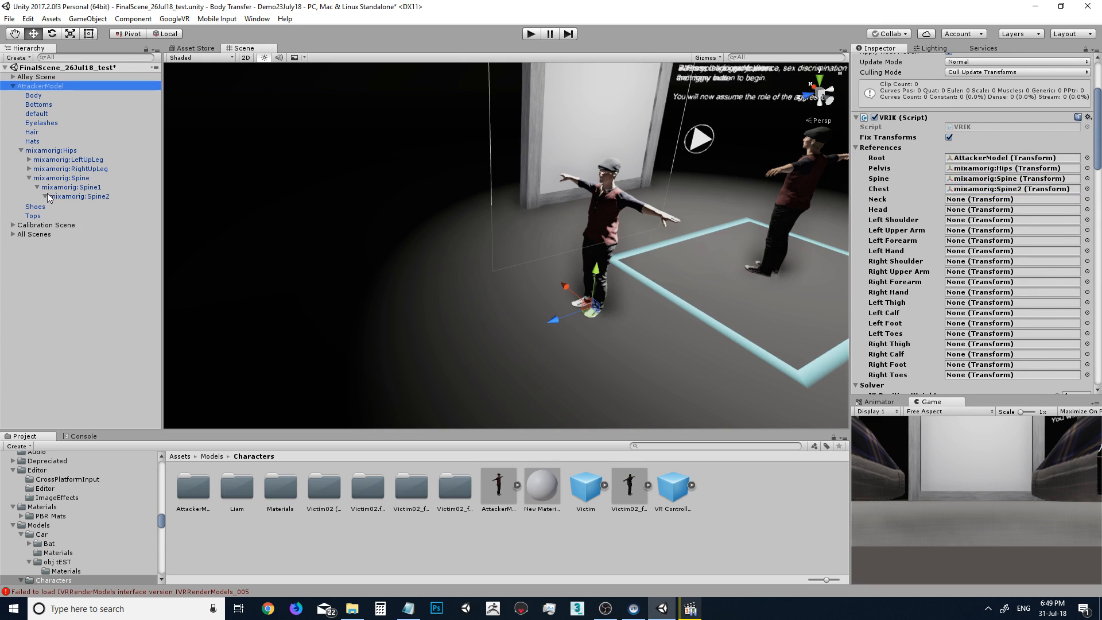
{"action": "left_click_drag", "start_coordinate": [63, 217], "coordinate": [959, 200]}
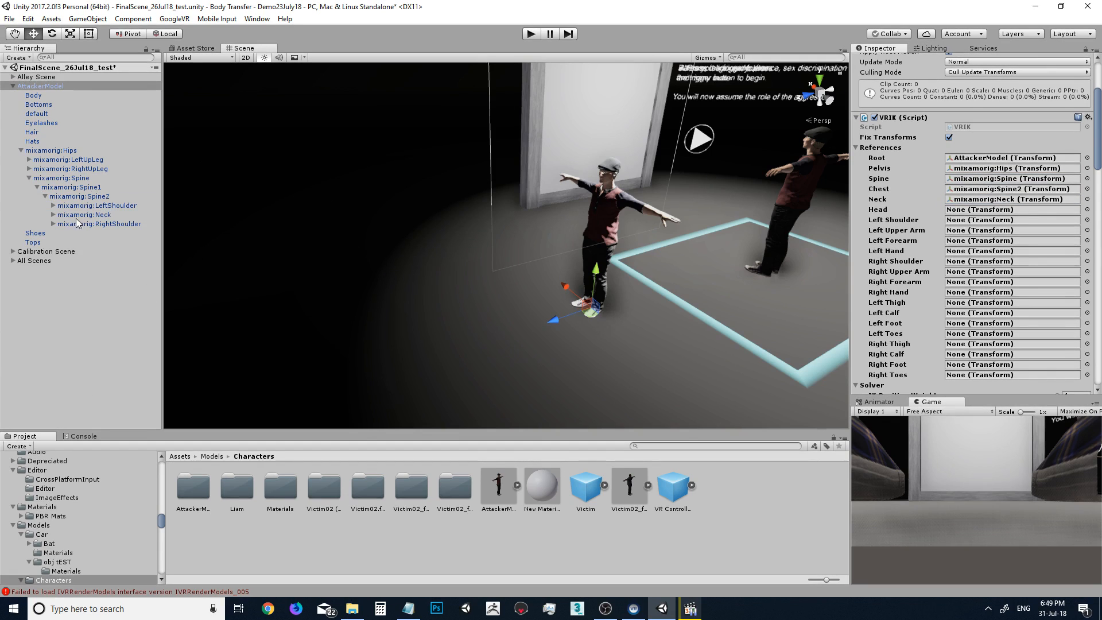
- Copy the VRIK component from the AttackerModel nested under All Scenes, in the NVRPlayer's Characters group
{"action": "left_click", "coordinate": [13, 261]}
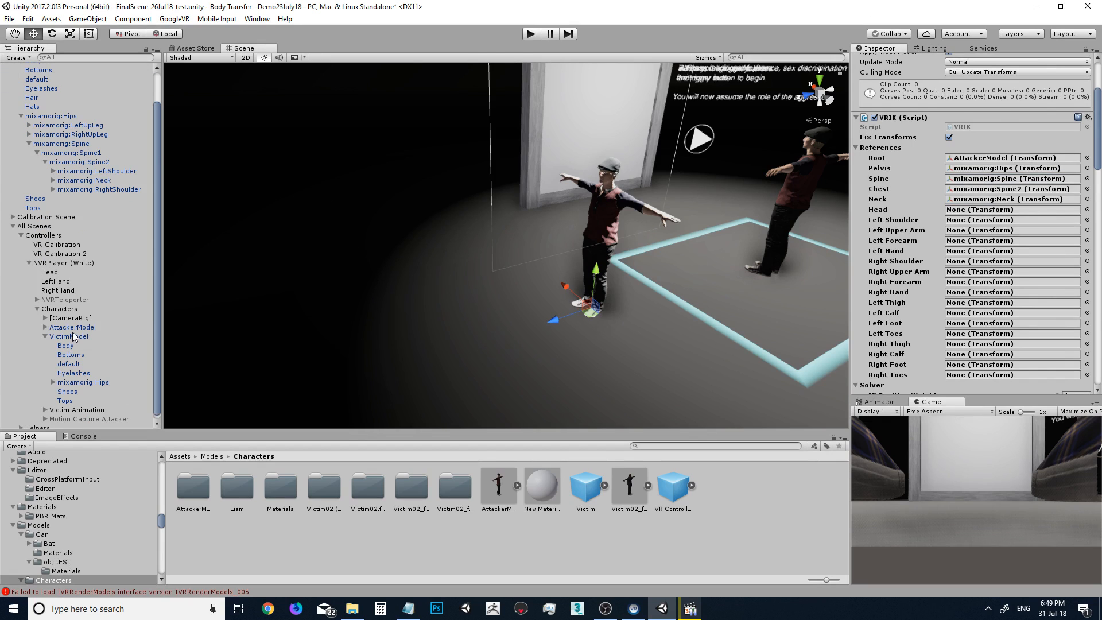
{"action": "left_click", "coordinate": [70, 317]}
{"action": "left_click", "coordinate": [73, 326]}
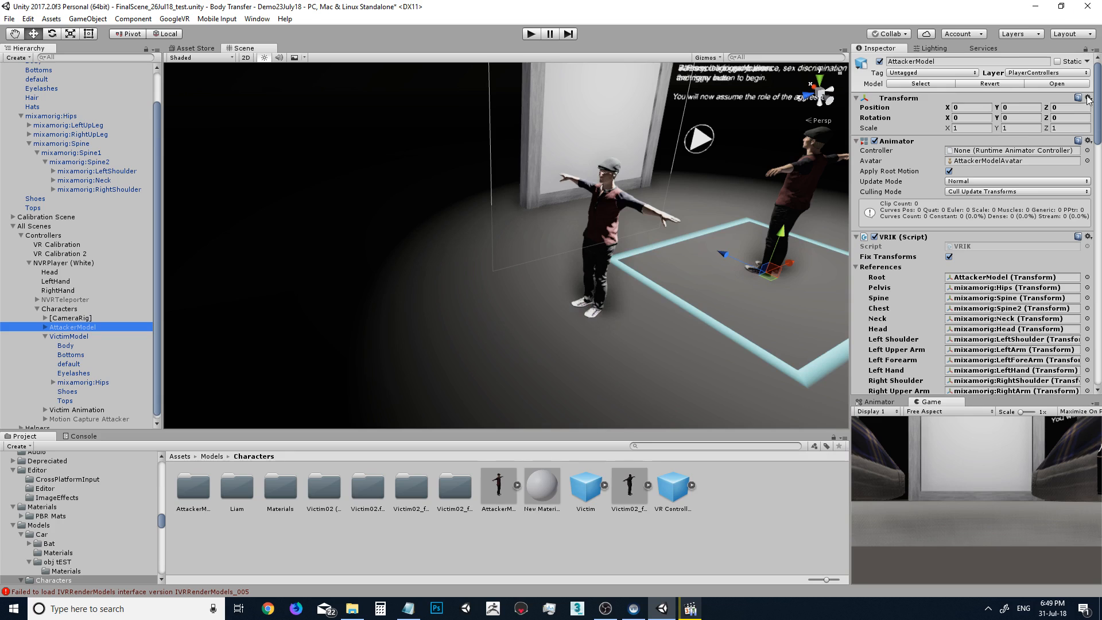
{"action": "left_click", "coordinate": [1087, 236]}
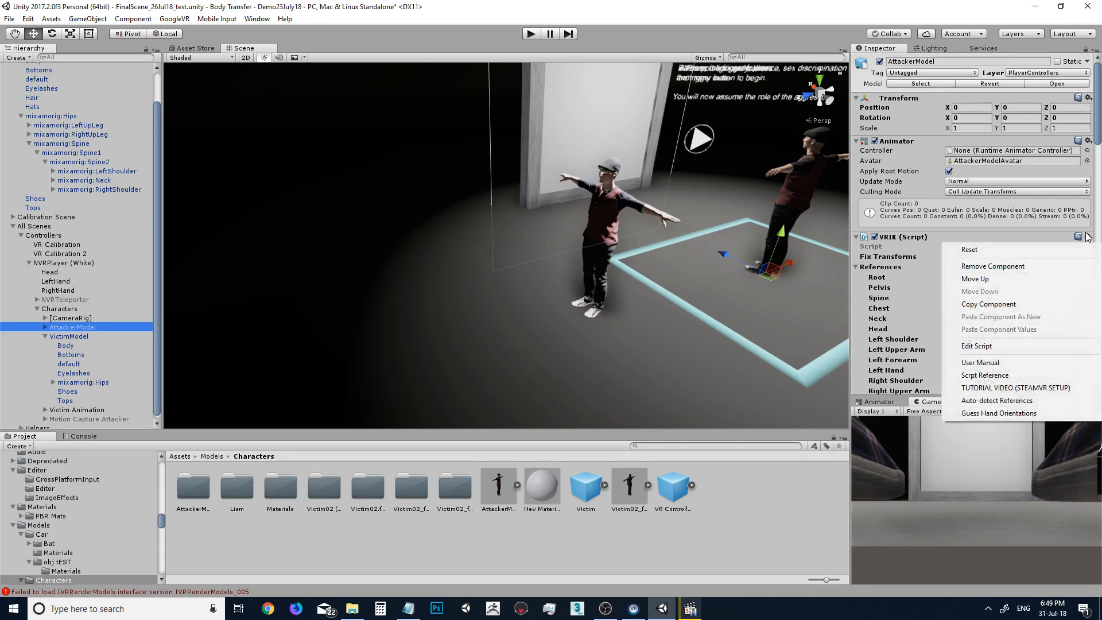
{"action": "left_click", "coordinate": [1005, 305]}
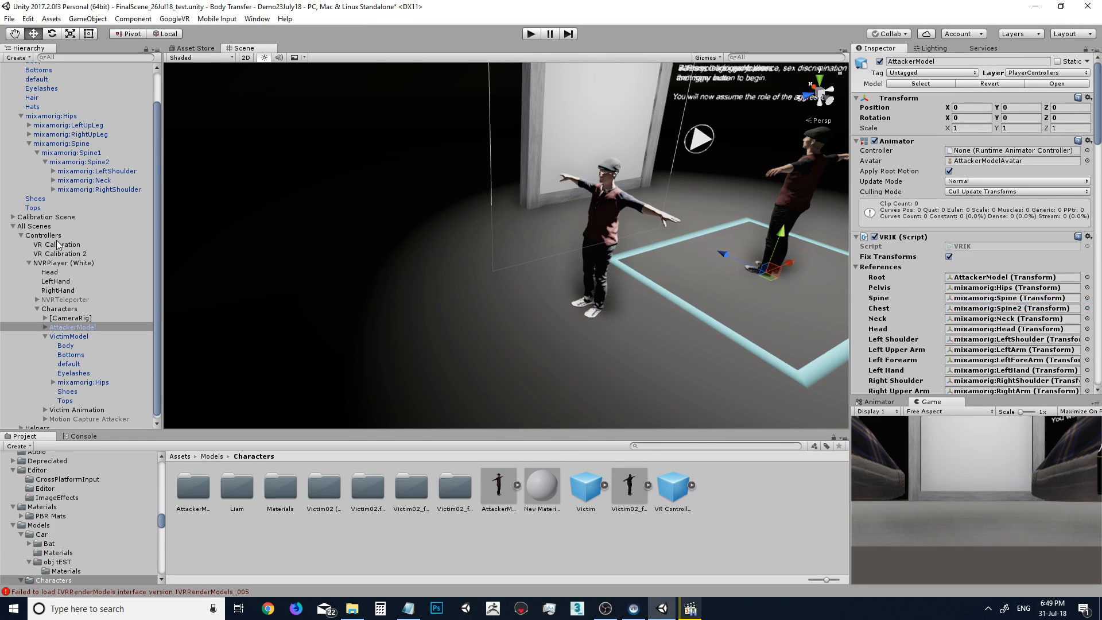
- Paste the copied VRIK as a new component on the top-level AttackerModel
{"action": "scroll", "coordinate": [58, 143], "scroll_direction": "up", "scroll_amount": 2}
{"action": "left_click", "coordinate": [50, 86]}
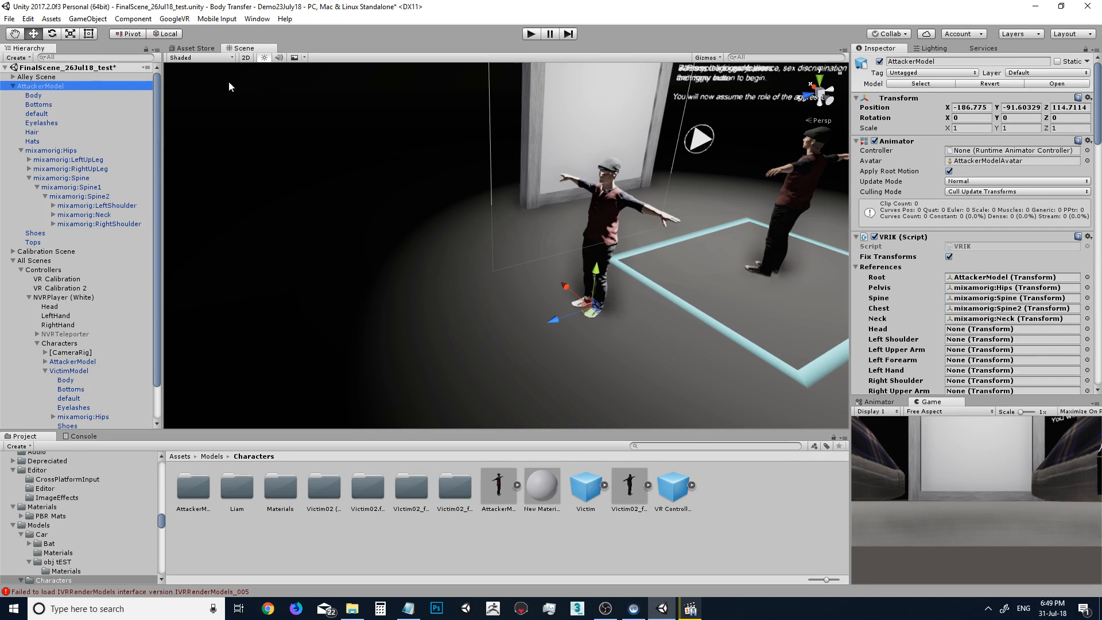
{"action": "left_click", "coordinate": [1088, 236]}
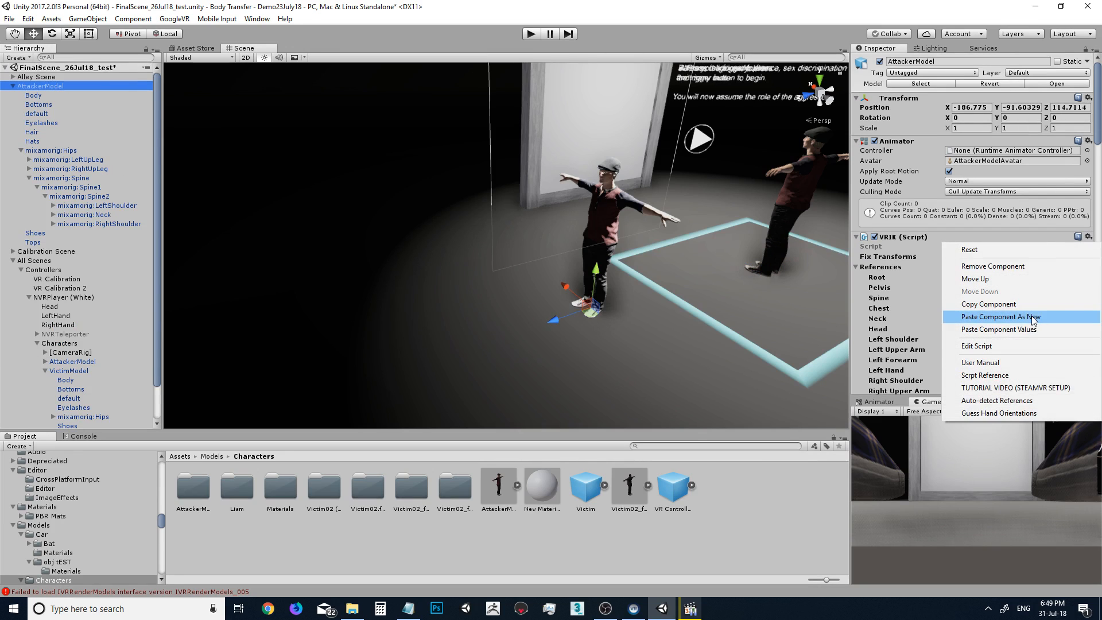
{"action": "left_click", "coordinate": [1009, 315]}
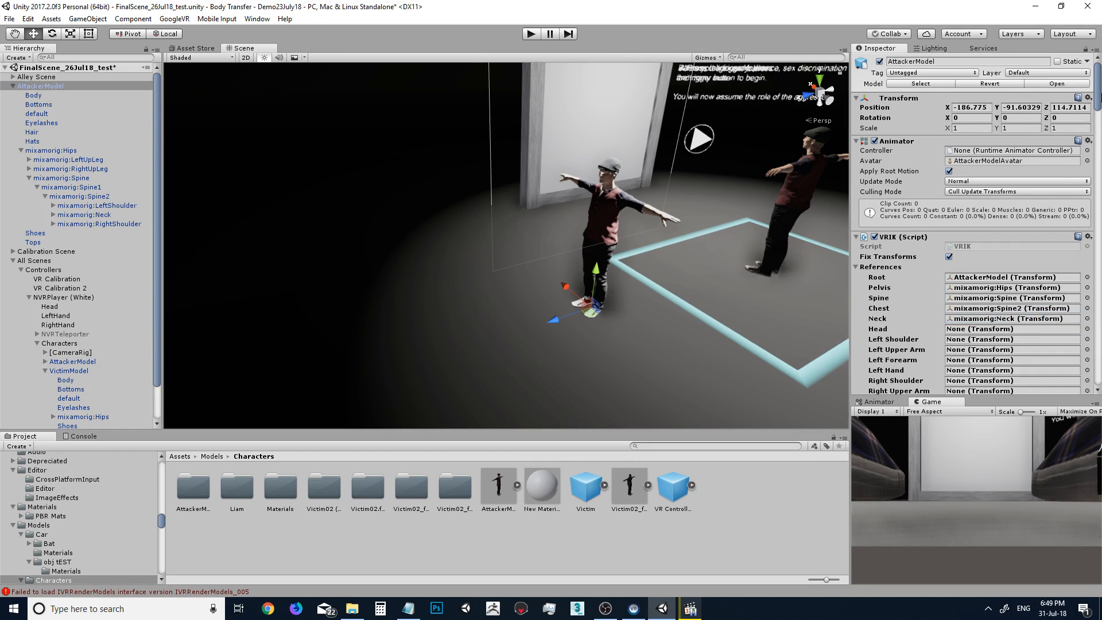
{"action": "left_click", "coordinate": [1094, 244]}
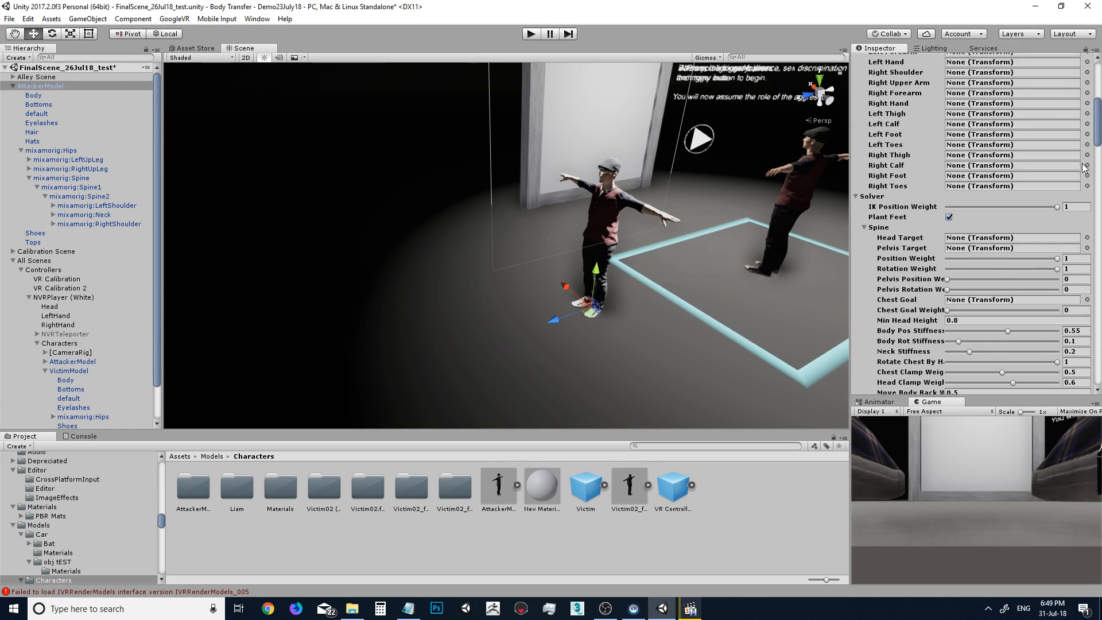
{"action": "scroll", "coordinate": [1066, 199], "scroll_direction": "down", "scroll_amount": 15}
{"action": "scroll", "coordinate": [1062, 217], "scroll_direction": "up", "scroll_amount": 20}
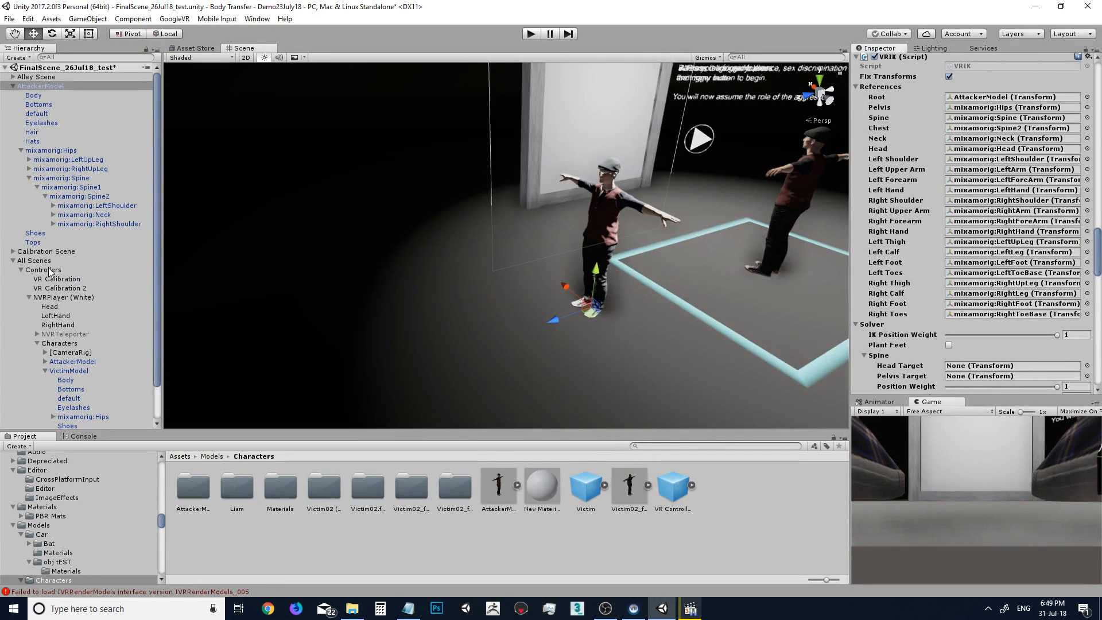
- Collapse All Scenes and remove the partly filled first VRIK component from the top-level AttackerModel
{"action": "left_click", "coordinate": [15, 262]}
{"action": "left_click", "coordinate": [14, 261]}
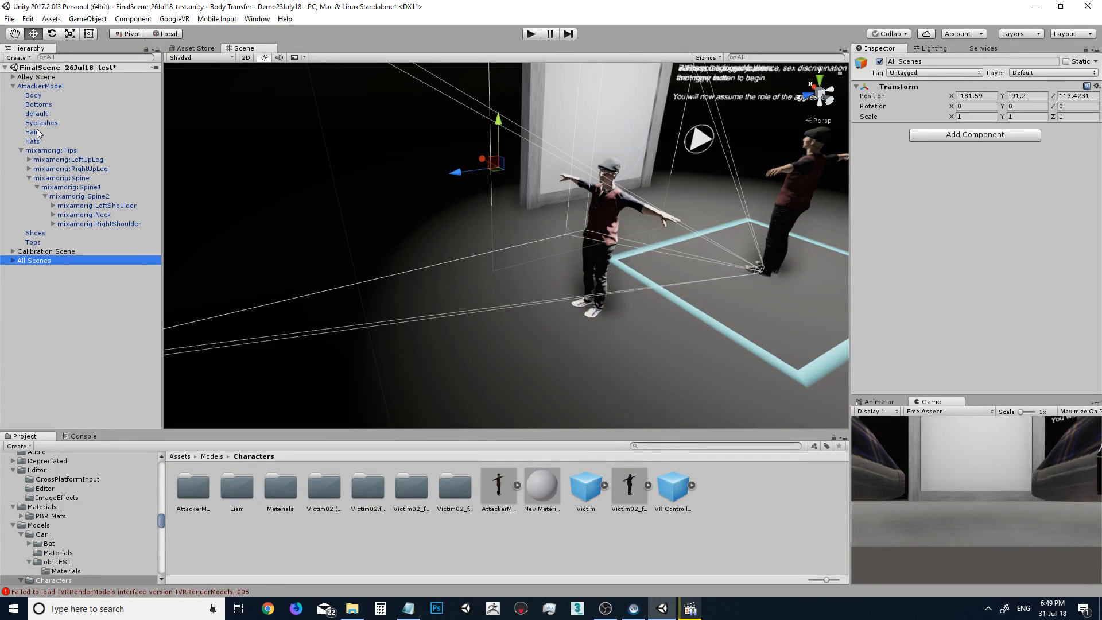
{"action": "left_click", "coordinate": [41, 87]}
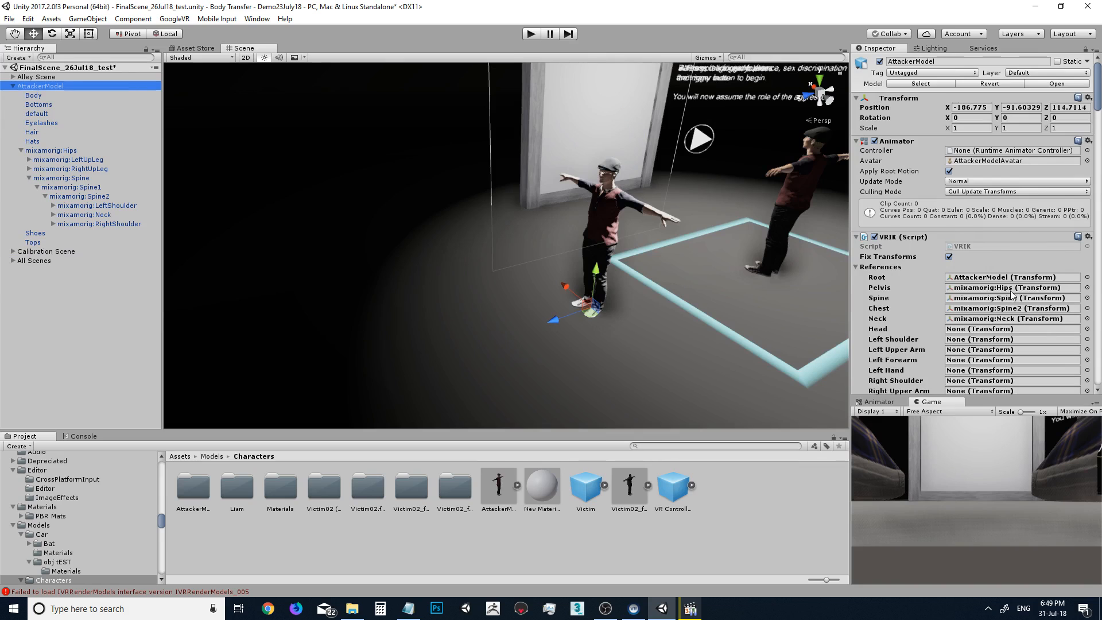
{"action": "scroll", "coordinate": [1010, 264], "scroll_direction": "down", "scroll_amount": 4}
{"action": "scroll", "coordinate": [1021, 206], "scroll_direction": "down", "scroll_amount": 2}
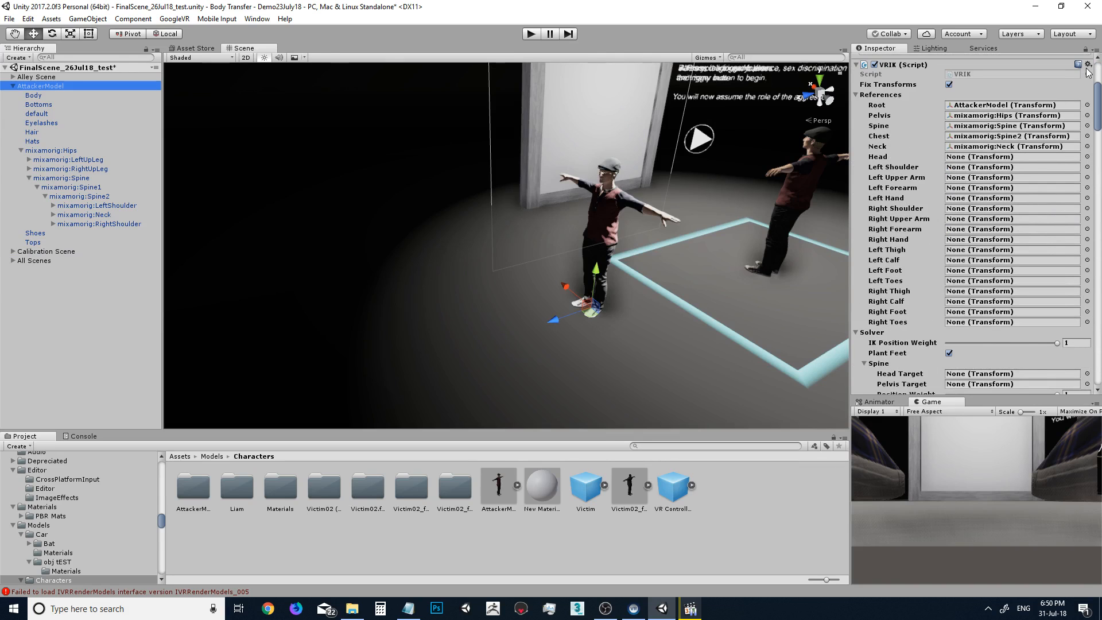
{"action": "left_click", "coordinate": [1088, 64]}
{"action": "left_click", "coordinate": [1041, 94]}
- Examine the pasted VRIK component's bone references and its solver settings for plant feet, spine and arms
{"action": "scroll", "coordinate": [937, 129], "scroll_direction": "up", "scroll_amount": 2}
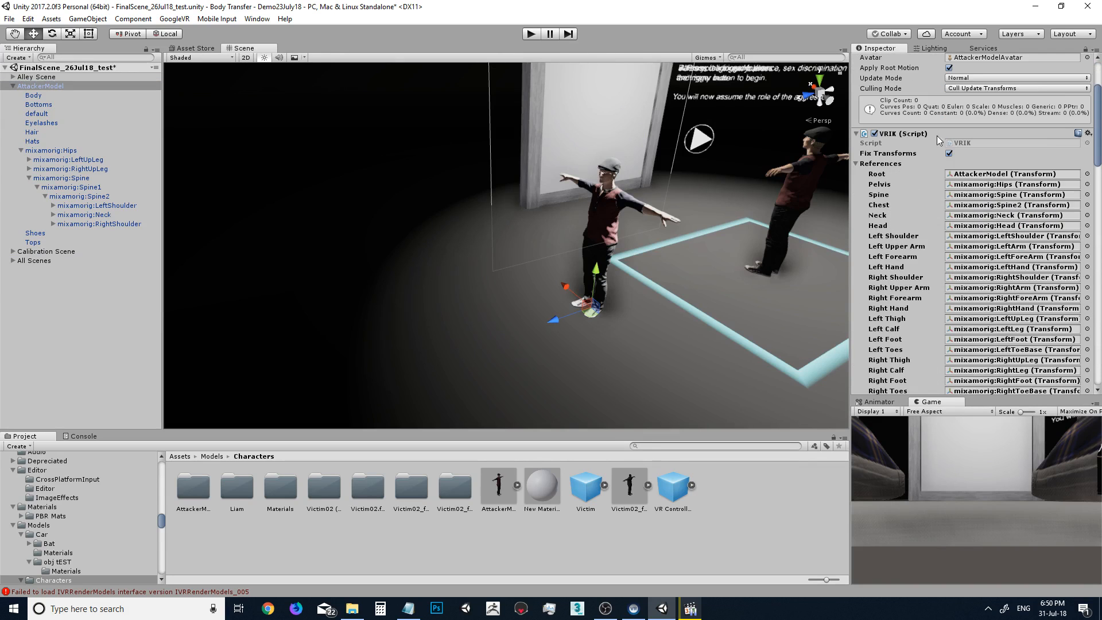
{"action": "scroll", "coordinate": [924, 199], "scroll_direction": "down", "scroll_amount": 3}
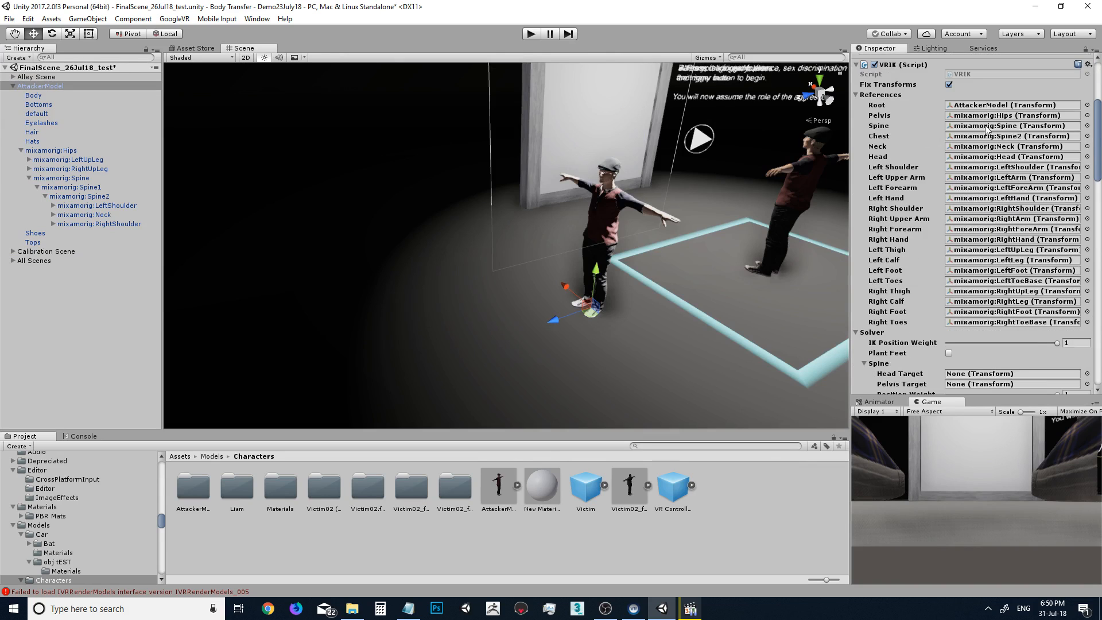
{"action": "scroll", "coordinate": [912, 269], "scroll_direction": "down", "scroll_amount": 4}
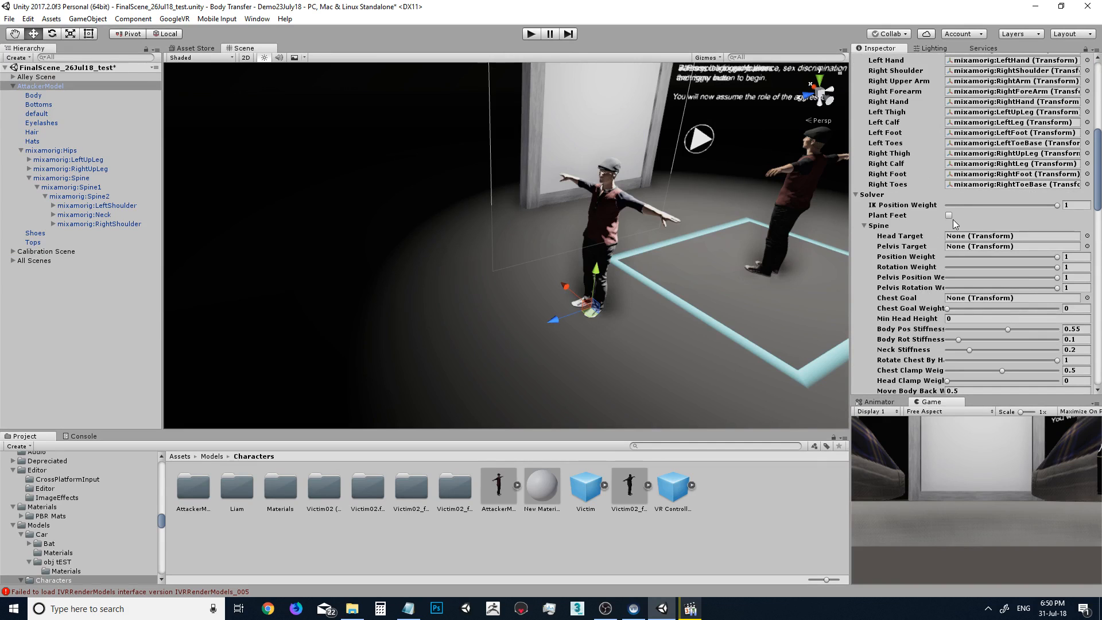
{"action": "scroll", "coordinate": [952, 217], "scroll_direction": "down", "scroll_amount": 2}
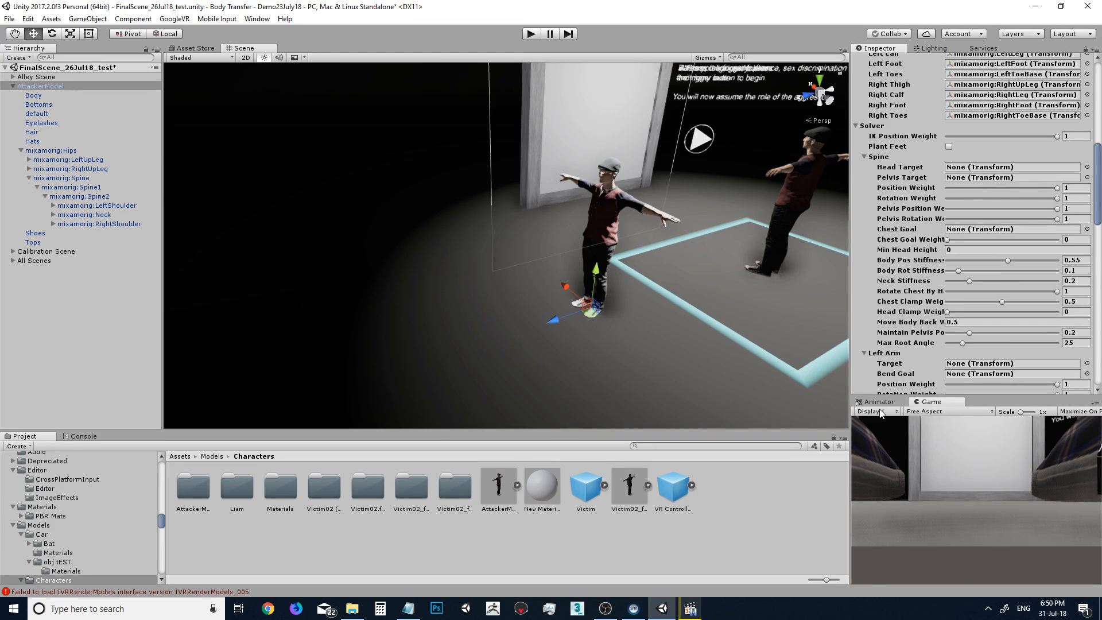
{"action": "scroll", "coordinate": [956, 305], "scroll_direction": "down", "scroll_amount": 9}
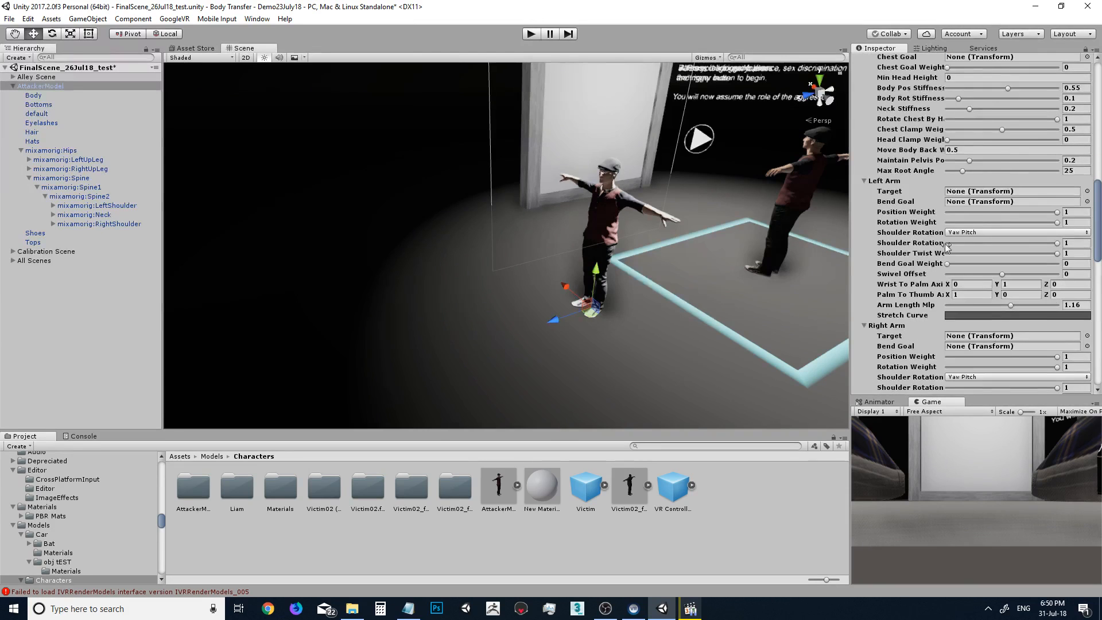
{"action": "scroll", "coordinate": [956, 261], "scroll_direction": "up", "scroll_amount": 10}
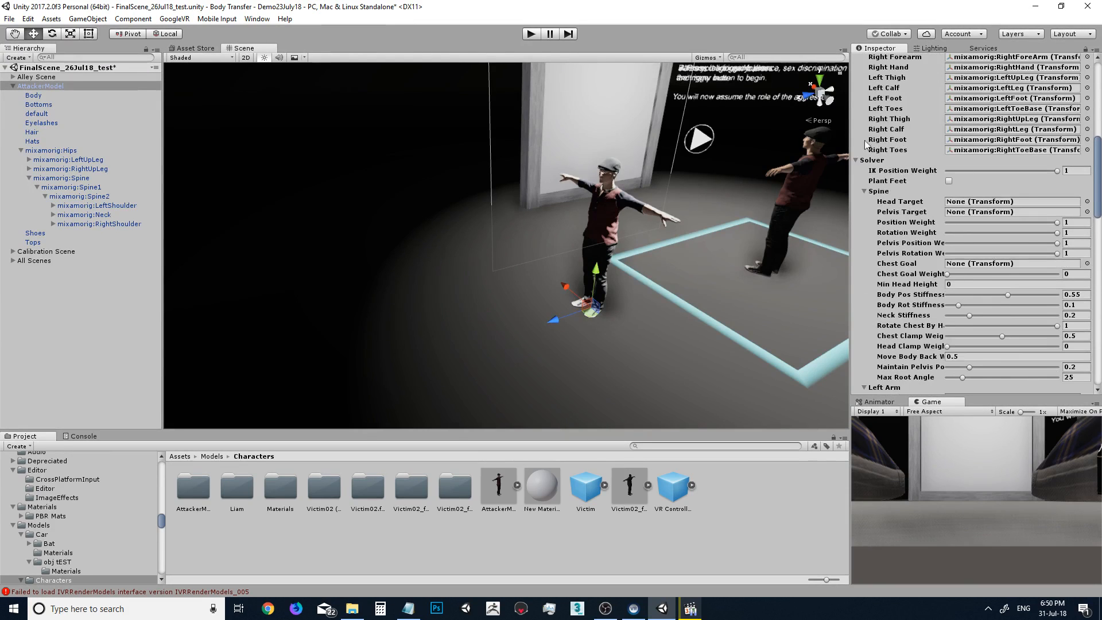
{"action": "scroll", "coordinate": [922, 190], "scroll_direction": "down", "scroll_amount": 3}
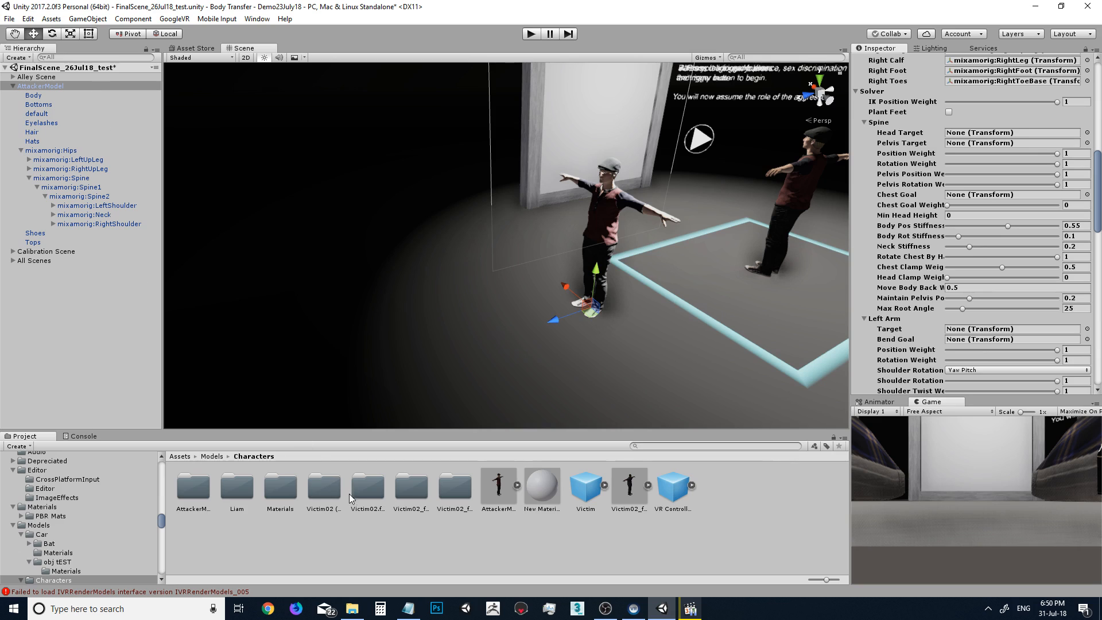
- Add the [CameraRig] prefab from Assets > Plugins > SteamVR > Prefabs to the scene hierarchy above AttackerModel
{"action": "left_click", "coordinate": [179, 456]}
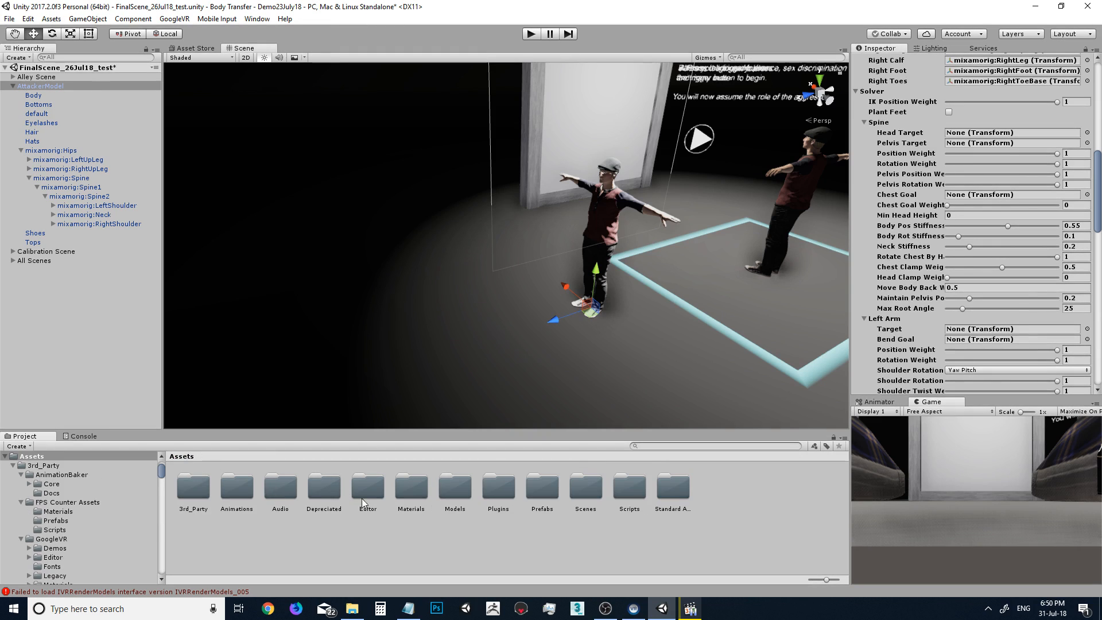
{"action": "double_click", "coordinate": [507, 484]}
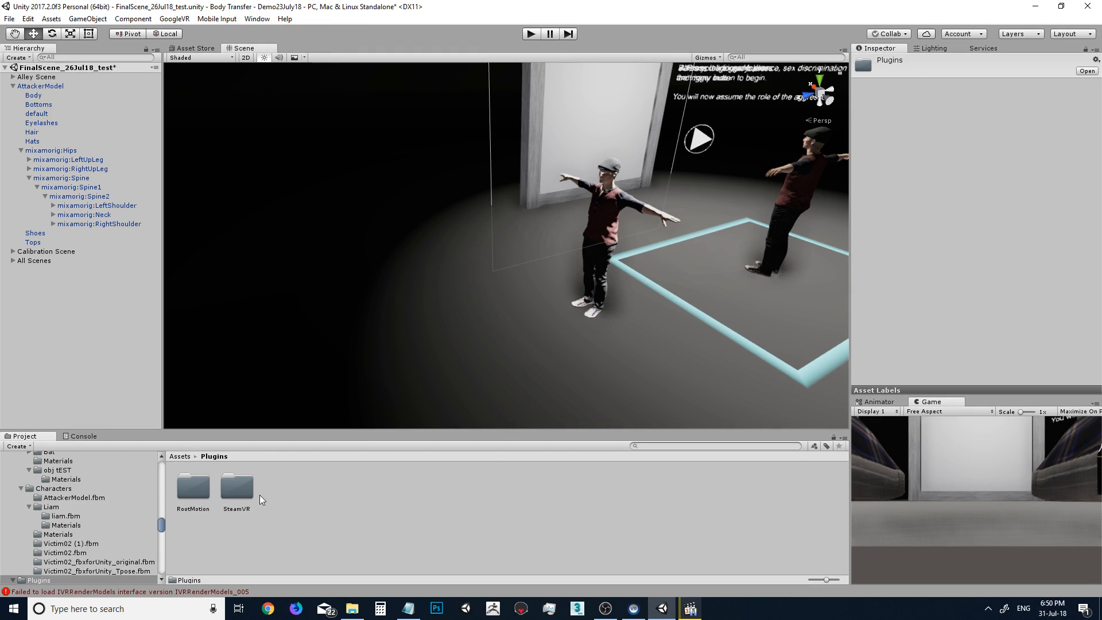
{"action": "double_click", "coordinate": [239, 485]}
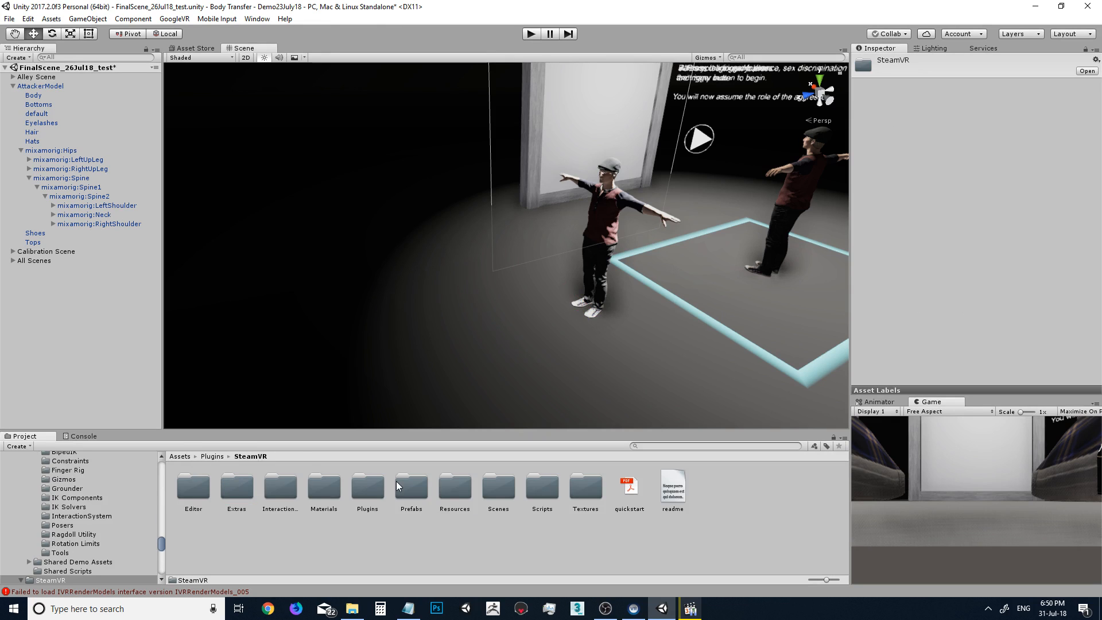
{"action": "double_click", "coordinate": [405, 486]}
{"action": "left_click_drag", "start_coordinate": [193, 491], "coordinate": [21, 85]}
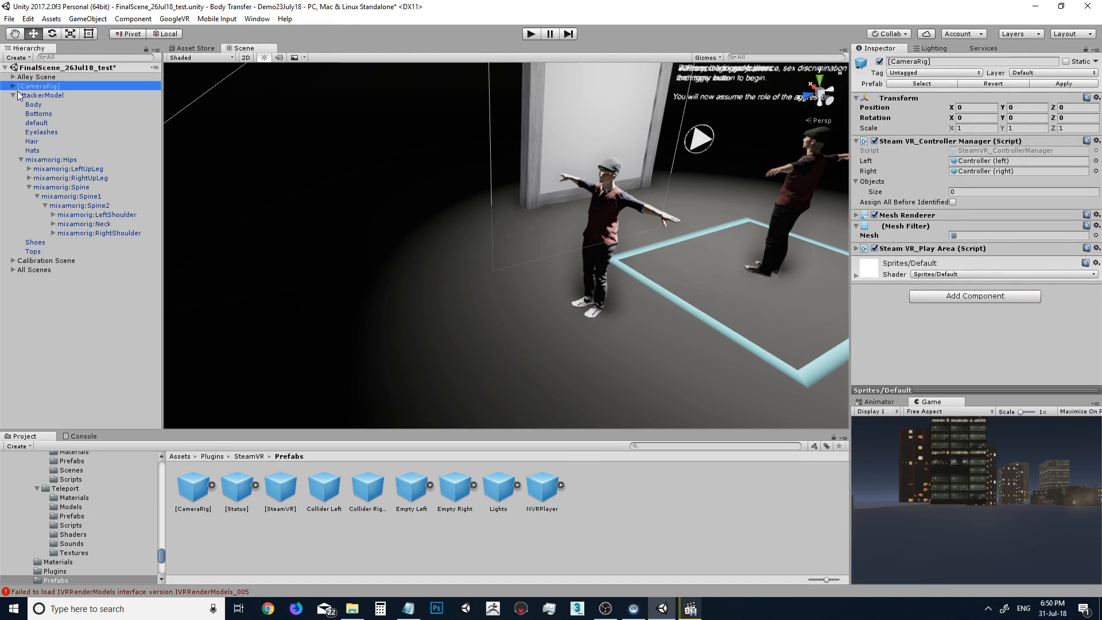
- Expand [CameraRig] and create three empty child objects under it
{"action": "left_click", "coordinate": [13, 86]}
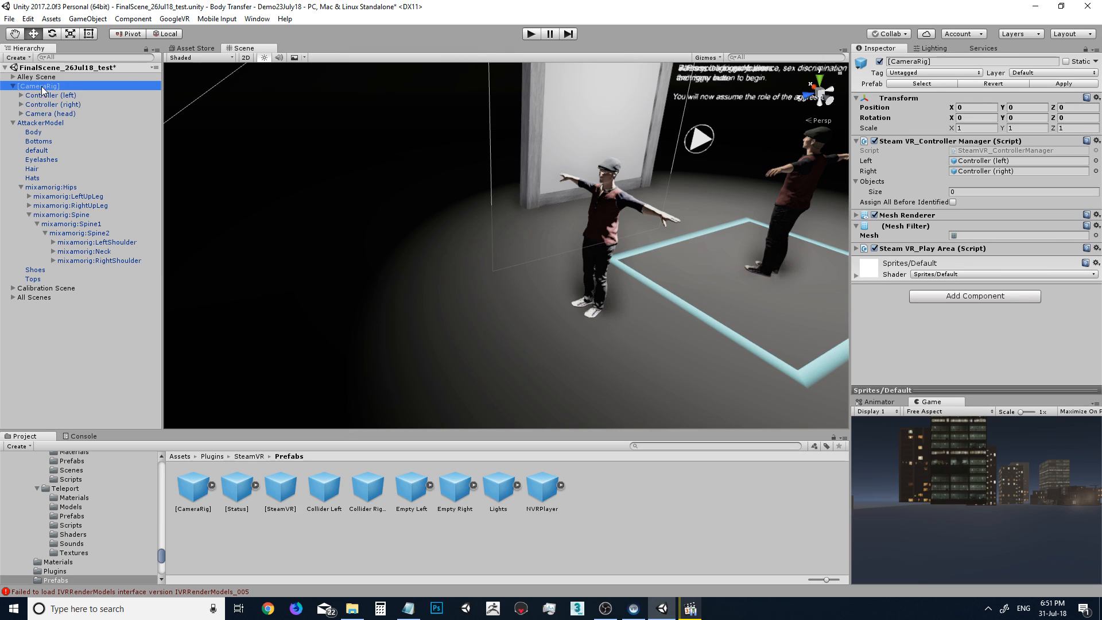
{"action": "right_click", "coordinate": [42, 90]}
{"action": "left_click", "coordinate": [81, 181]}
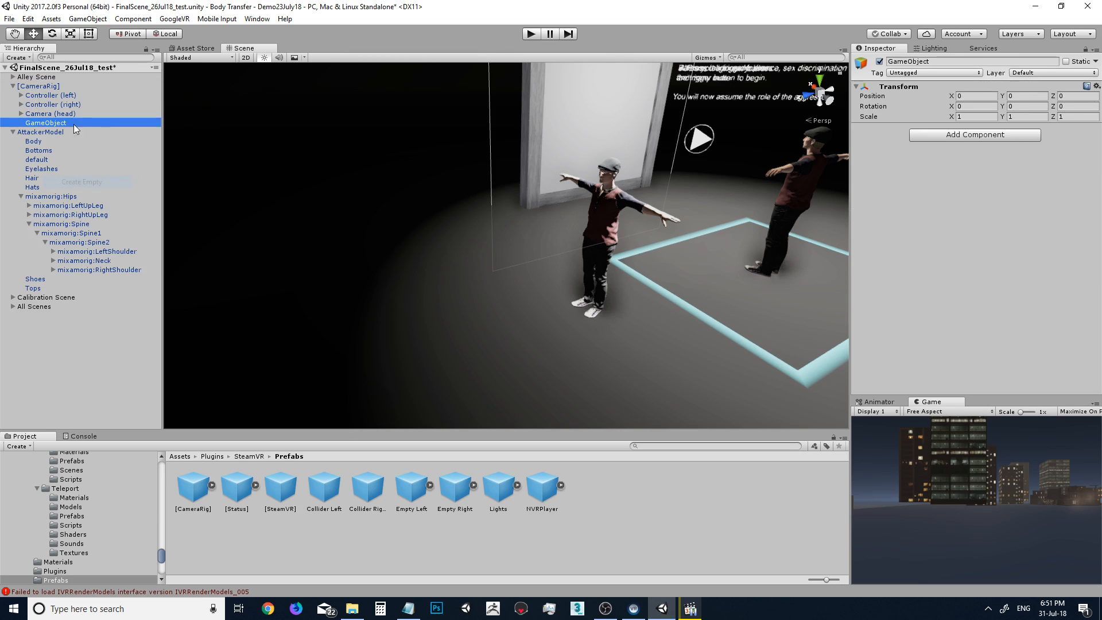
{"action": "right_click", "coordinate": [47, 87]}
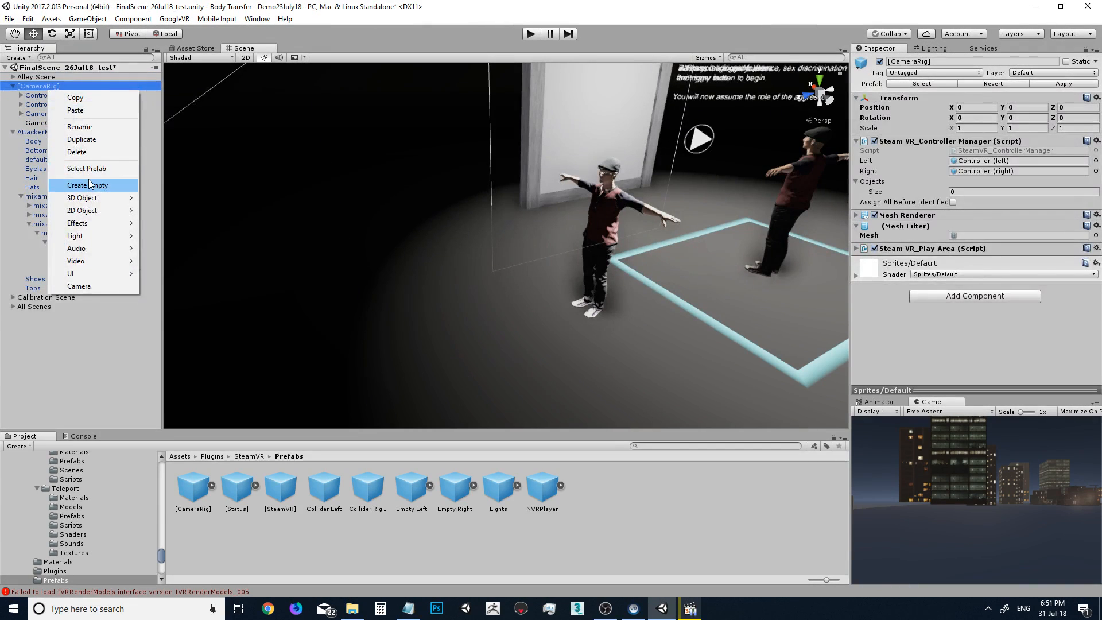
{"action": "left_click", "coordinate": [89, 184]}
{"action": "right_click", "coordinate": [64, 87]}
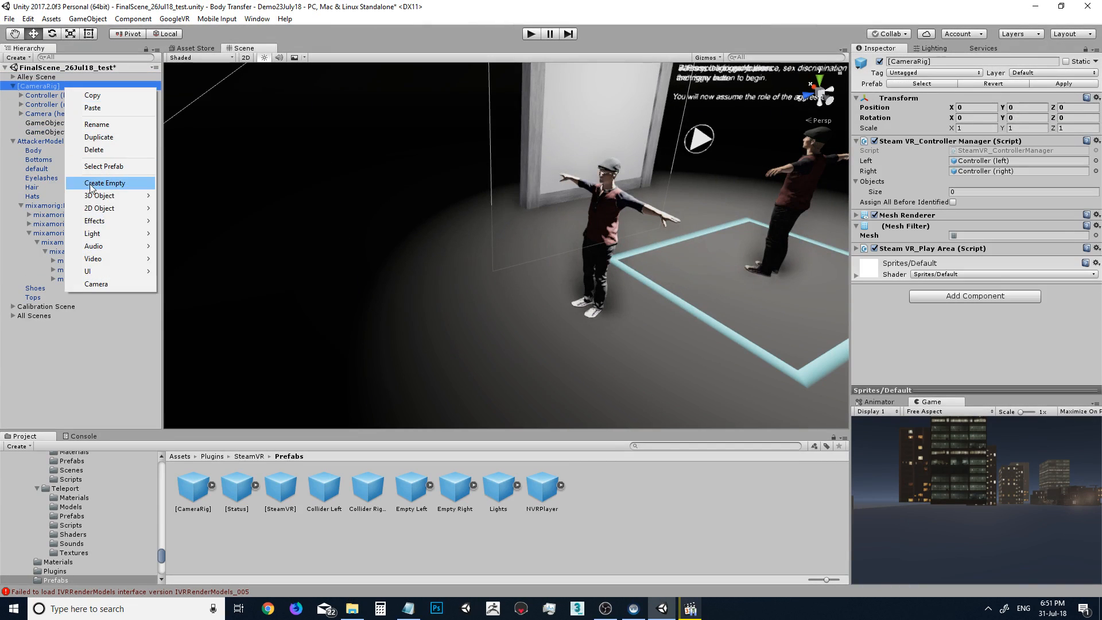
{"action": "left_click", "coordinate": [91, 185]}
- Rename the three empty children of [CameraRig] as Tracker Left, Tracker Right and Tracker Hips
{"action": "left_click", "coordinate": [51, 111]}
{"action": "key", "text": "Down"}
{"action": "key", "text": "F2"}
{"action": "type", "text": "Tracker Left"}
{"action": "key", "text": "Return"}
{"action": "key", "text": "Down"}
{"action": "key", "text": "F2"}
{"action": "type", "text": "Tracker Rig"}
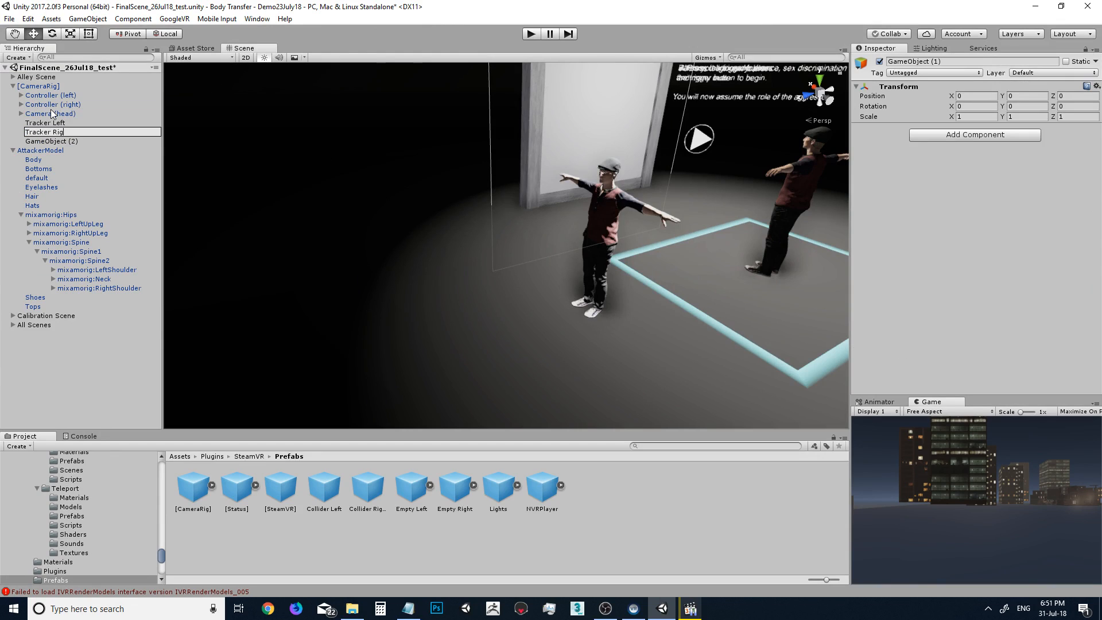
{"action": "type", "text": "ht"}
{"action": "key", "text": "Return"}
{"action": "key", "text": "Down"}
{"action": "key", "text": "F2"}
{"action": "type", "text": "T"}
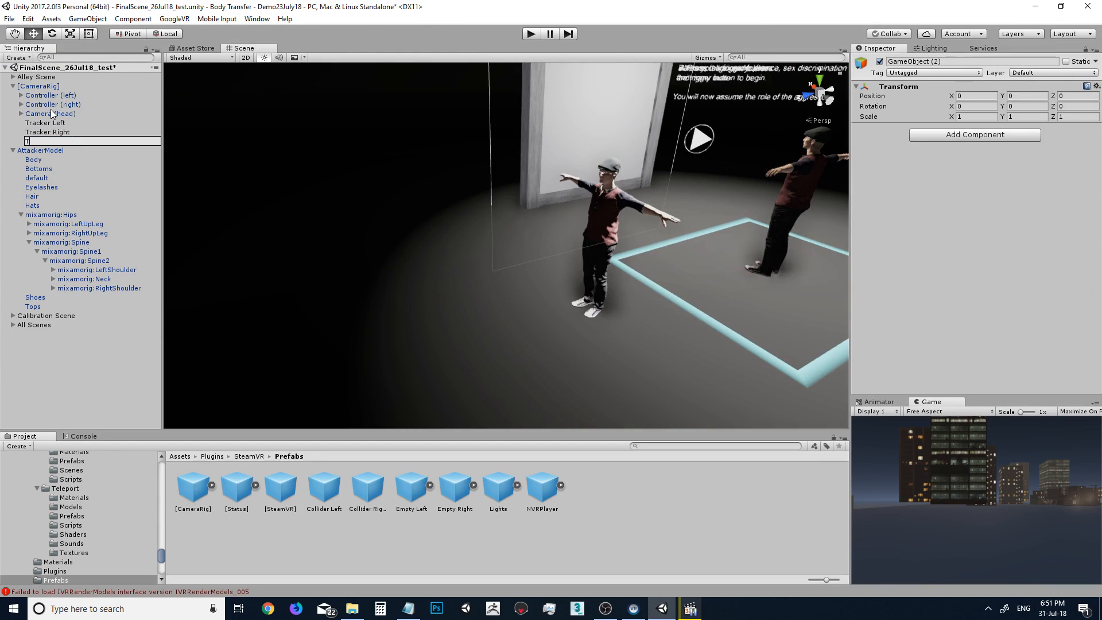
{"action": "type", "text": "racker Hips"}
{"action": "key", "text": "Return"}
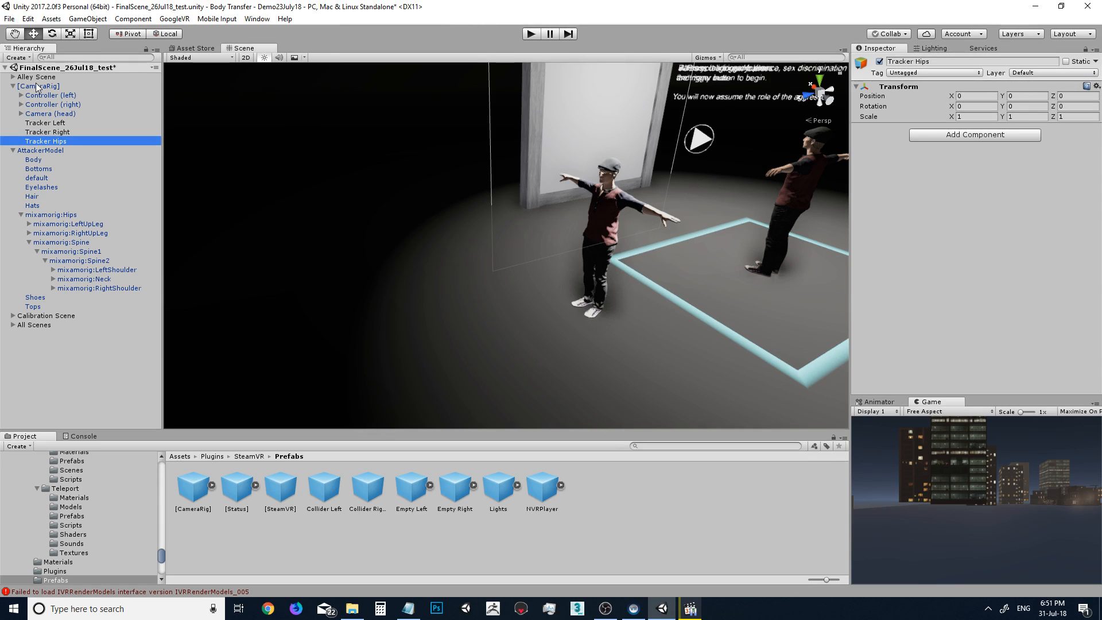
- Set [CameraRig]'s Controller Manager Objects size to 3 and assign Tracker Left, Tracker Right and Tracker Hips to Elements 0, 1 and 2
{"action": "left_click", "coordinate": [38, 86]}
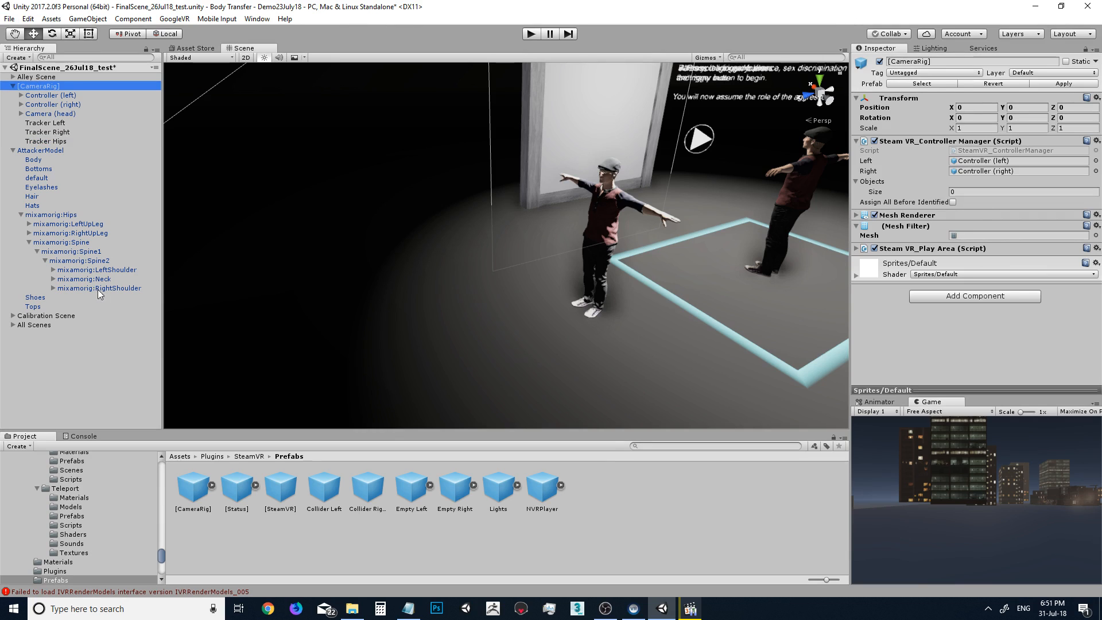
{"action": "left_click", "coordinate": [977, 195]}
{"action": "type", "text": "3"}
{"action": "key", "text": "Return"}
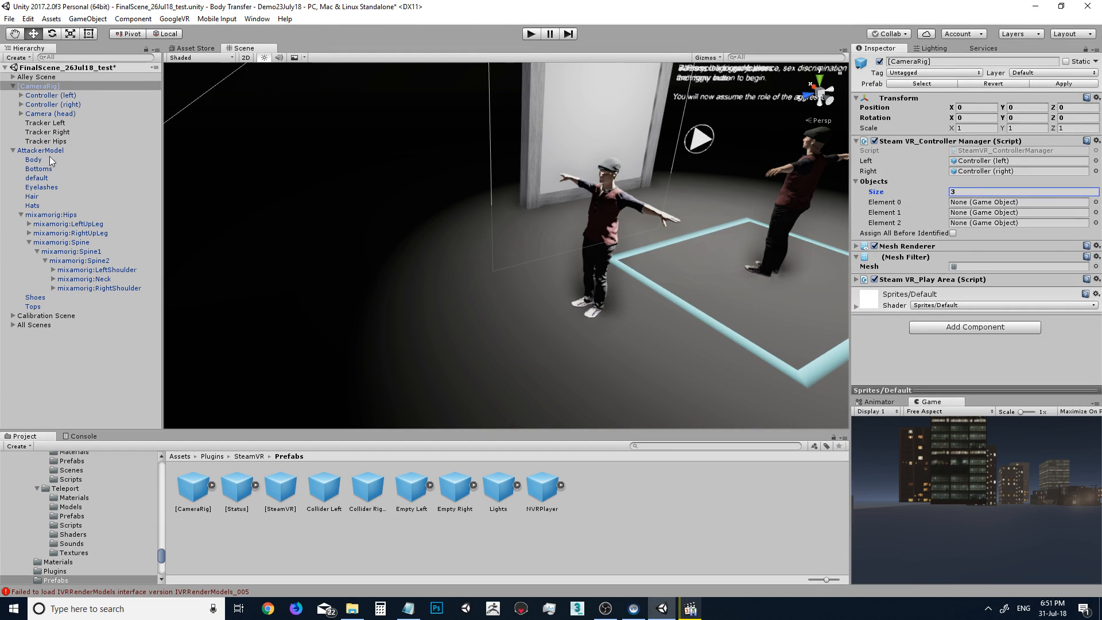
{"action": "left_click_drag", "start_coordinate": [41, 124], "coordinate": [969, 207]}
{"action": "left_click_drag", "start_coordinate": [64, 142], "coordinate": [965, 220]}
{"action": "left_click_drag", "start_coordinate": [58, 143], "coordinate": [967, 230]}
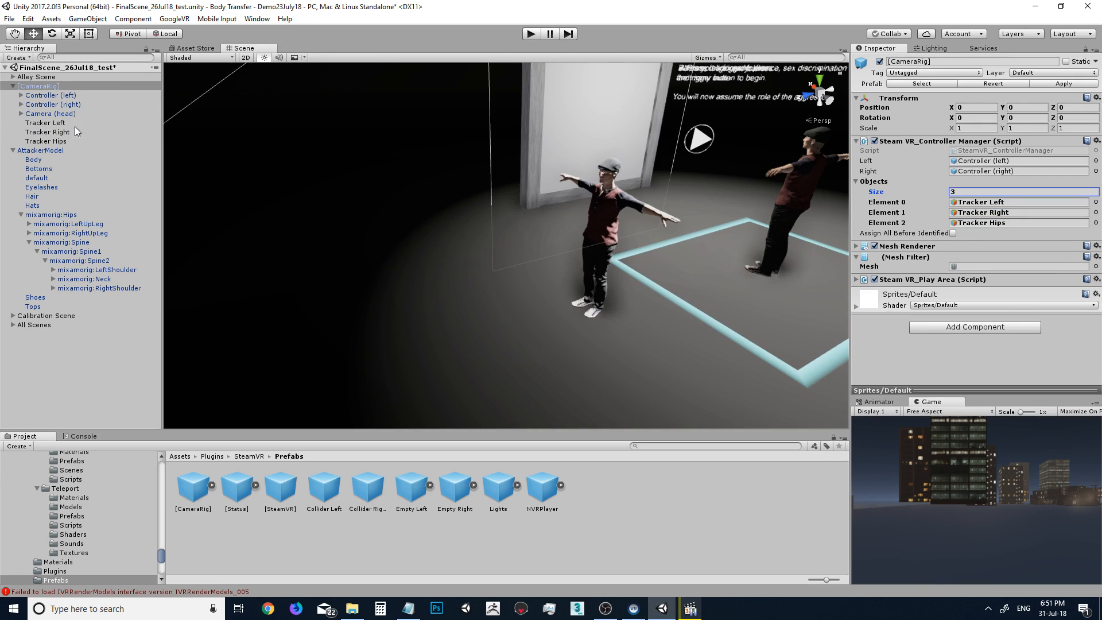
- Add a Steam VR_Tracked Object component to Tracker Left and set its Index to None, like the left controller's
{"action": "left_click", "coordinate": [58, 114]}
{"action": "left_click", "coordinate": [58, 97]}
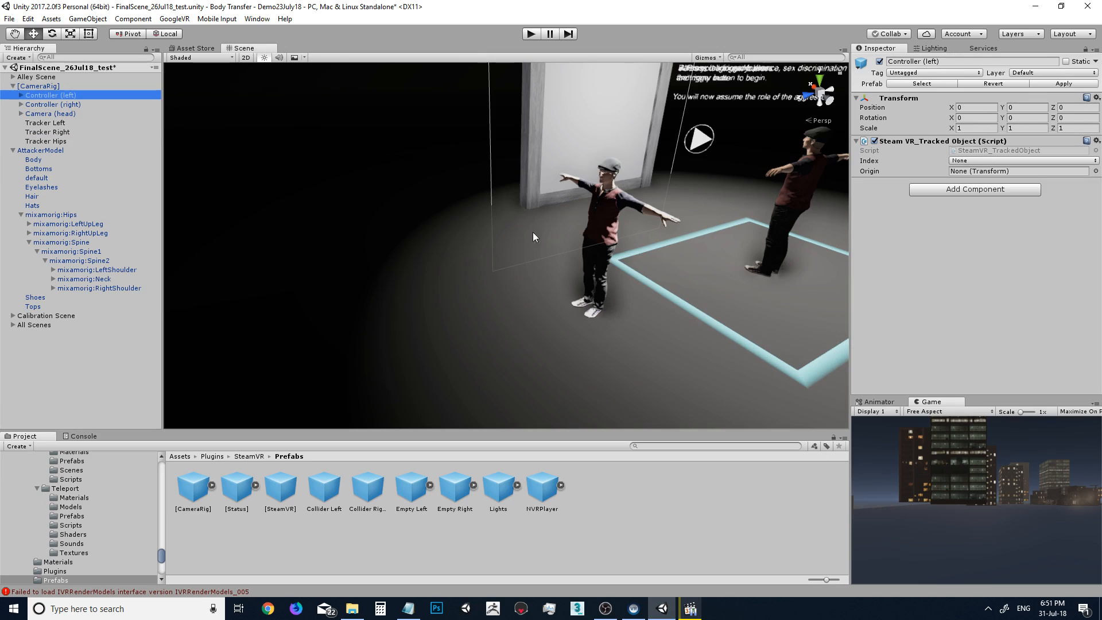
{"action": "left_click", "coordinate": [42, 124]}
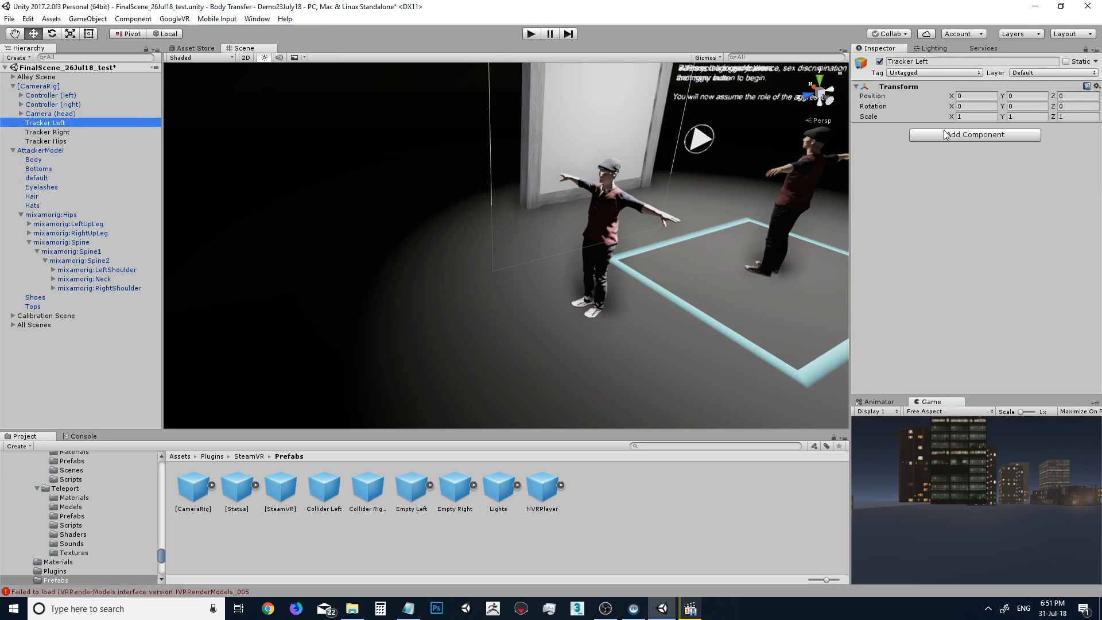
{"action": "left_click", "coordinate": [946, 134]}
{"action": "type", "text": "stea"}
{"action": "scroll", "coordinate": [976, 247], "scroll_direction": "down", "scroll_amount": 5}
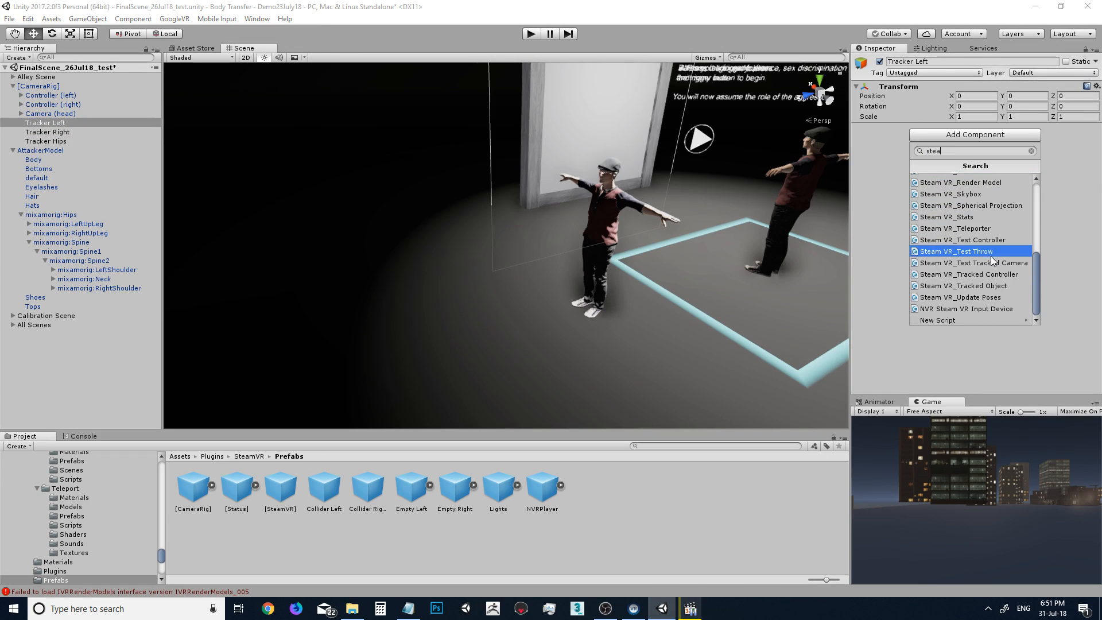
{"action": "left_click", "coordinate": [995, 287]}
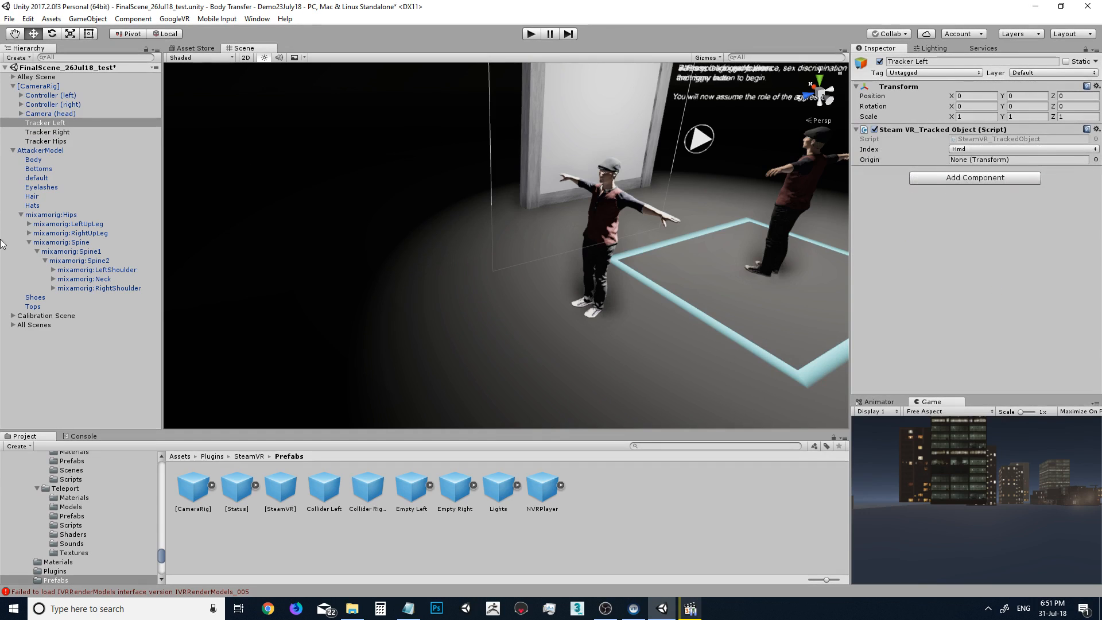
{"action": "left_click", "coordinate": [979, 150]}
{"action": "left_click", "coordinate": [959, 161]}
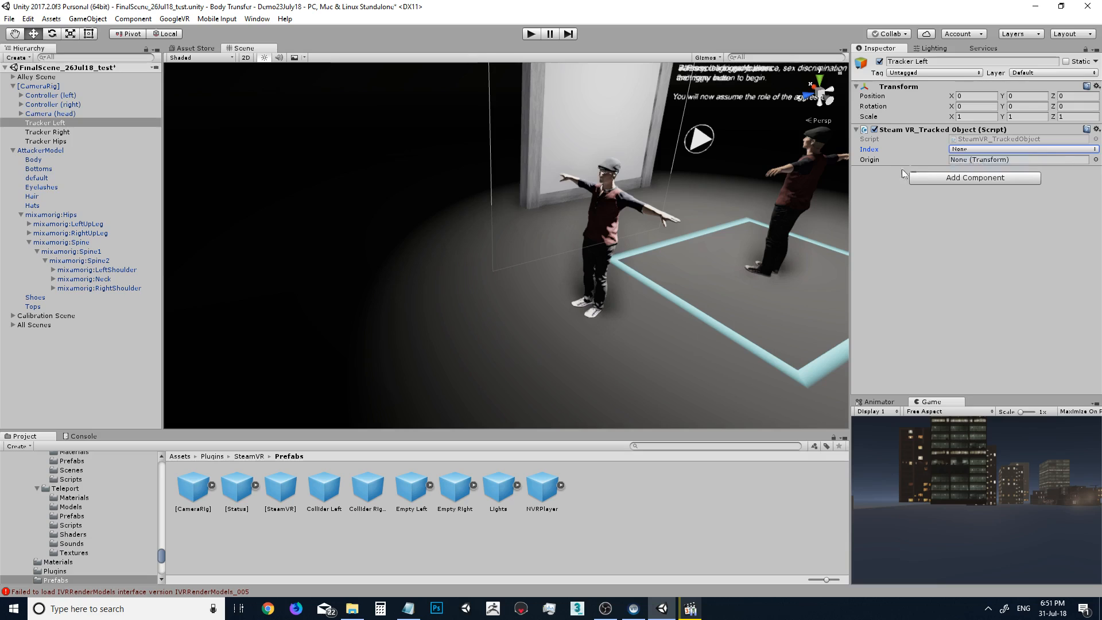
- Copy Tracker Left's Steam VR_Tracked Object component, paste it as new onto Tracker Right and Tracker Hips, and check all three trackers
{"action": "left_click", "coordinate": [1096, 130]}
{"action": "left_click", "coordinate": [999, 197]}
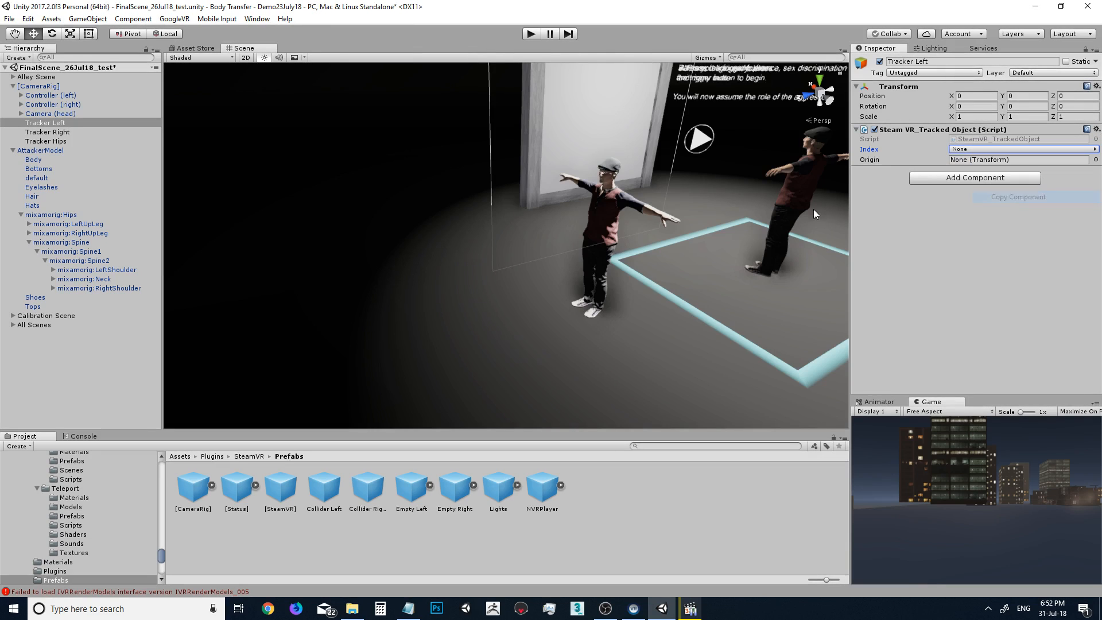
{"action": "left_click", "coordinate": [61, 141]}
{"action": "left_click", "coordinate": [63, 133], "text": "ctrl"}
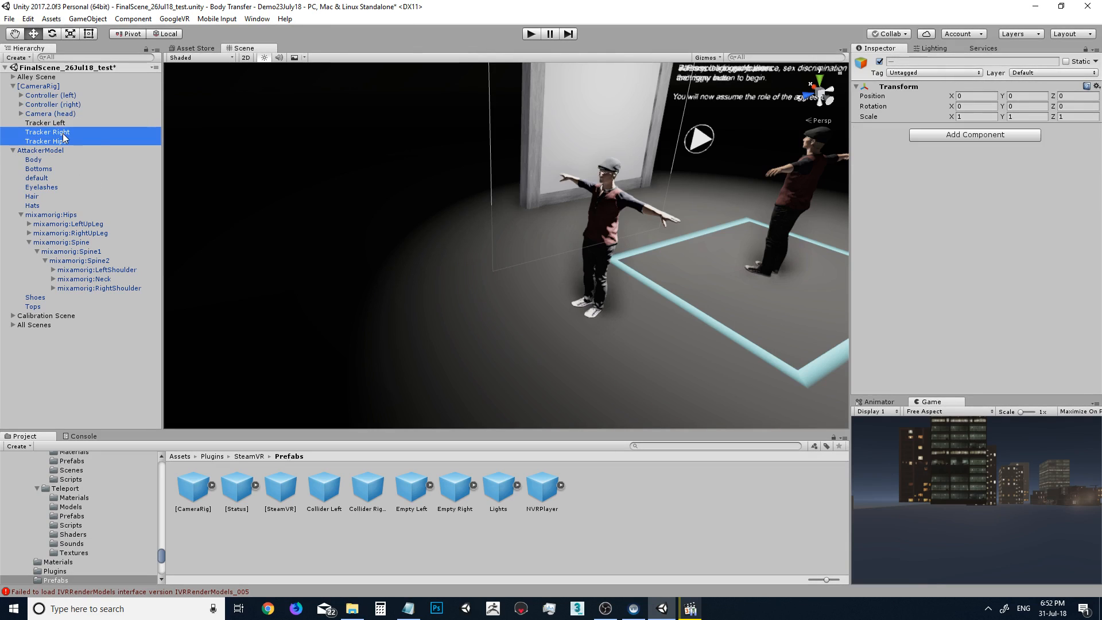
{"action": "left_click", "coordinate": [1097, 87]}
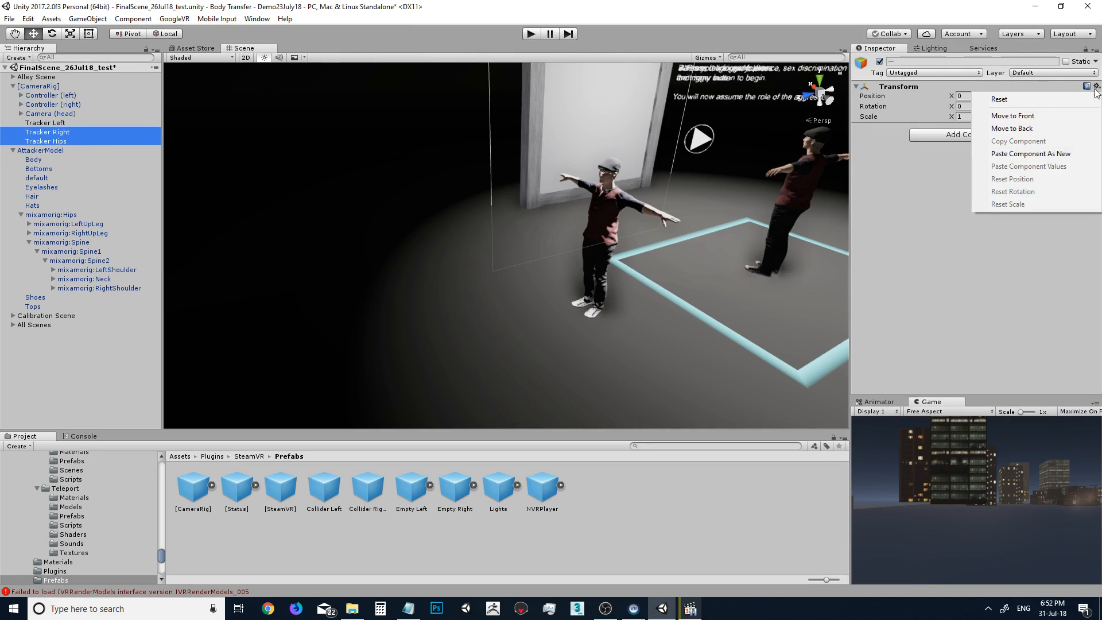
{"action": "left_click", "coordinate": [1064, 158]}
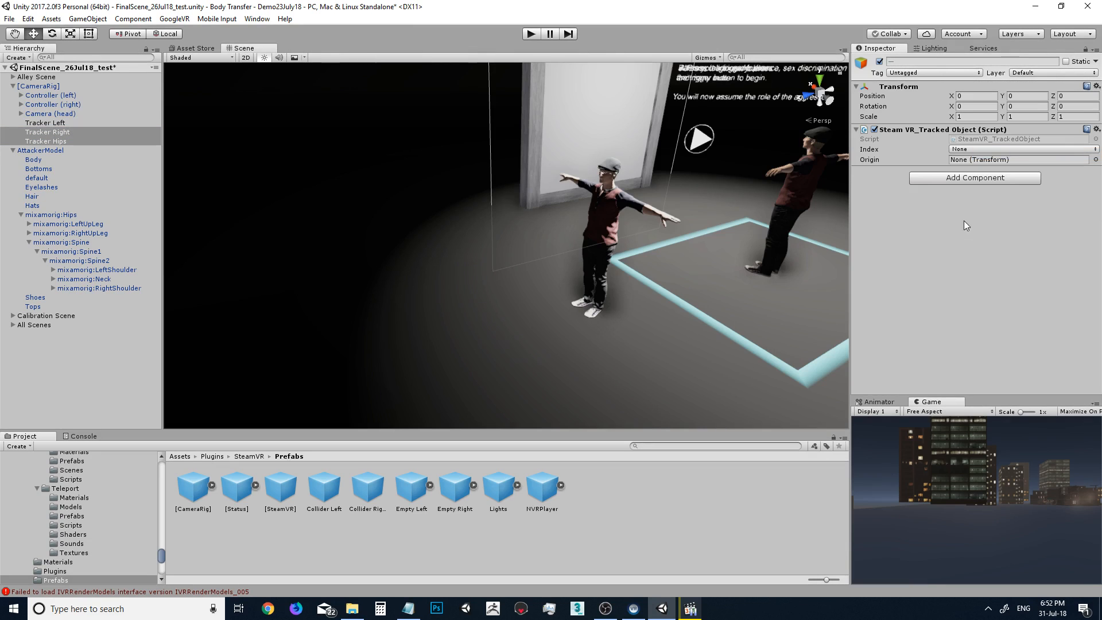
{"action": "left_click", "coordinate": [44, 124]}
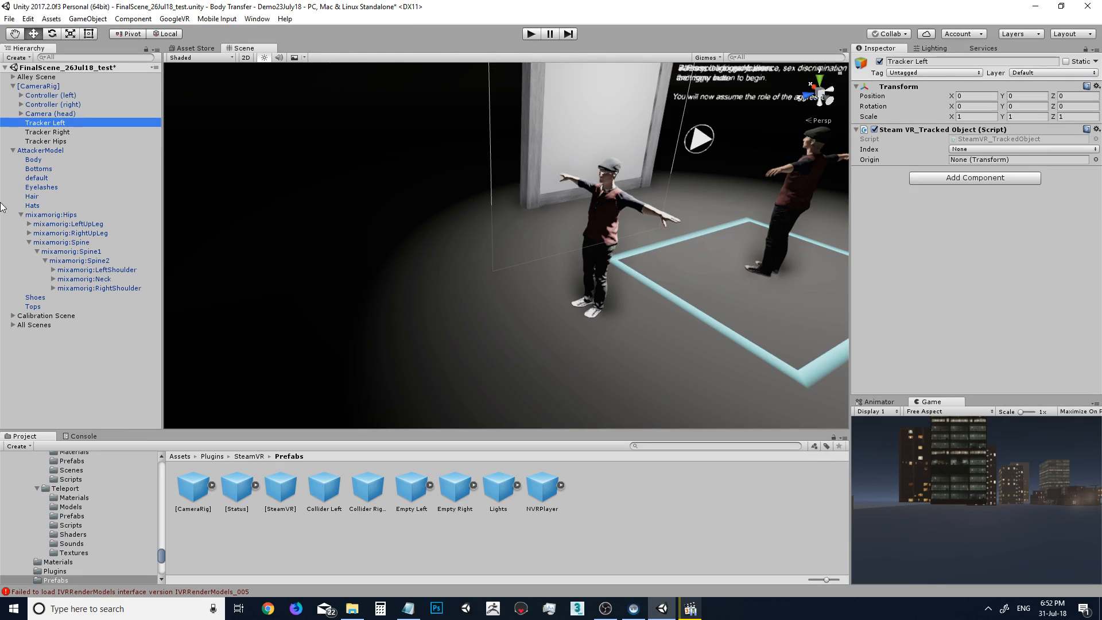
{"action": "left_click", "coordinate": [41, 132]}
{"action": "left_click", "coordinate": [46, 142]}
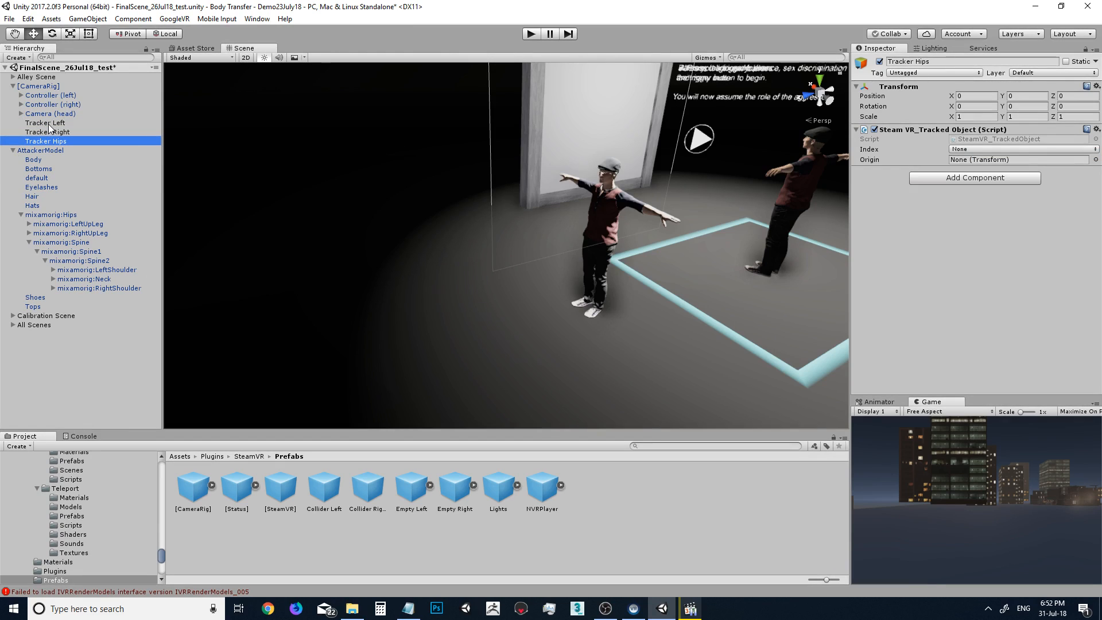
{"action": "left_click", "coordinate": [47, 123]}
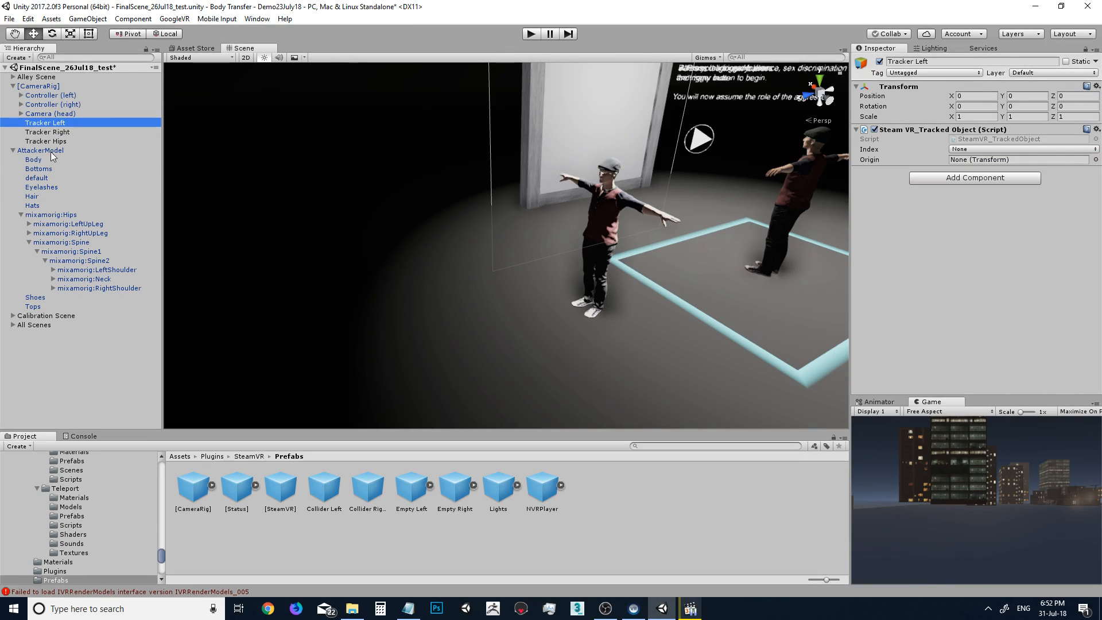
- Expand AttackerModel's left leg bones under mixamorig:Hips down to mixamorig:LeftFoot, leaving the foot's own children collapsed
{"action": "left_click", "coordinate": [60, 214]}
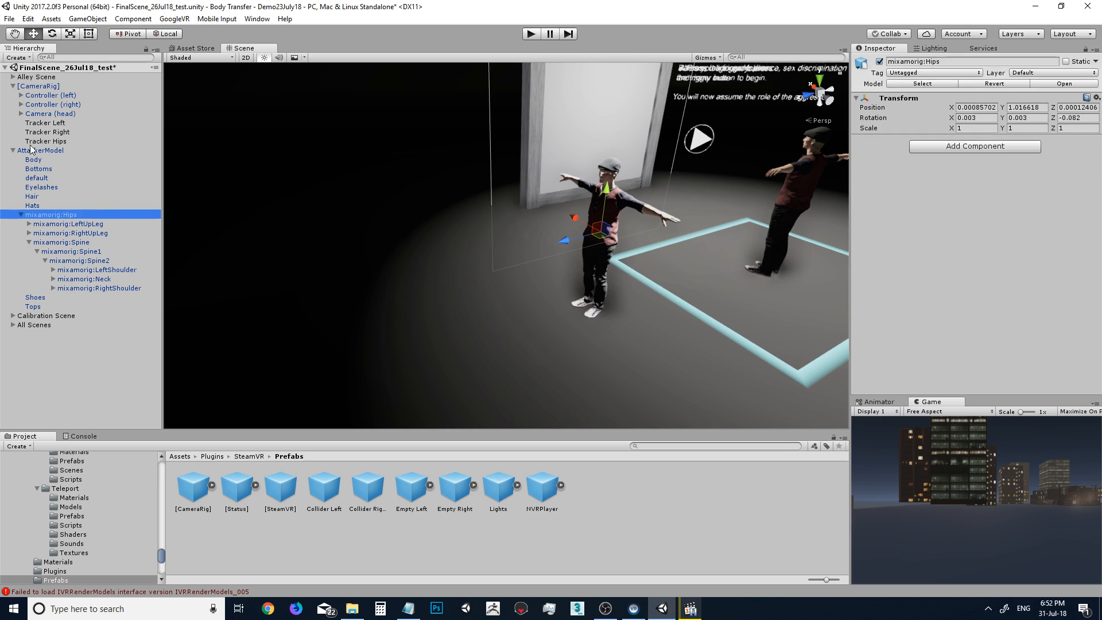
{"action": "left_click", "coordinate": [36, 225]}
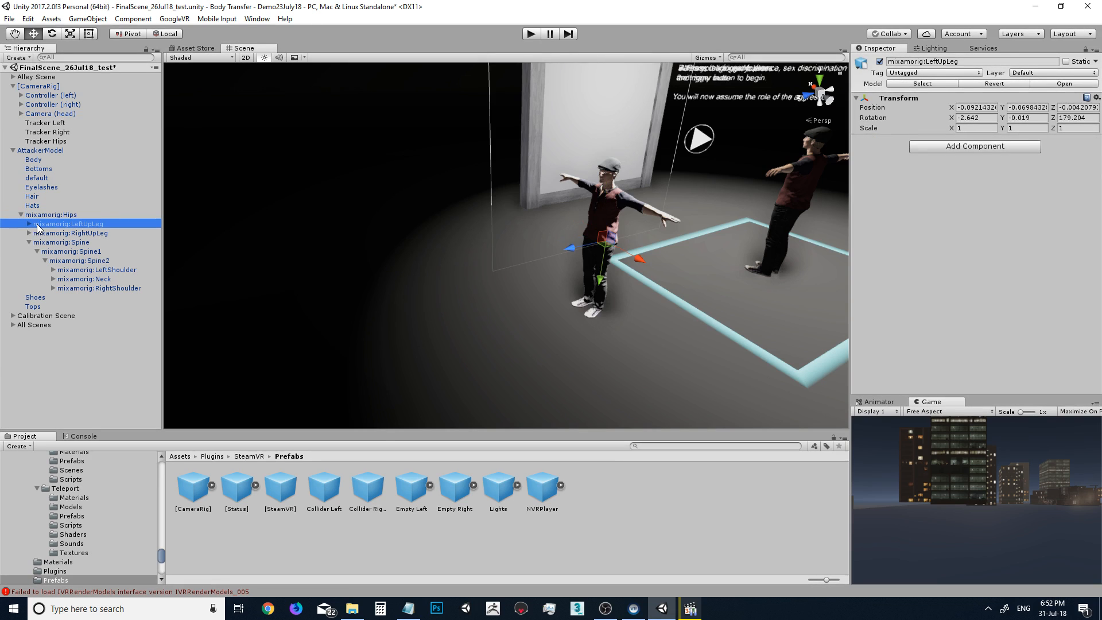
{"action": "key", "text": "Right"}
{"action": "key", "text": "Right"}
{"action": "key", "text": "Right"}
{"action": "key", "text": "Right"}
{"action": "key", "text": "Right"}
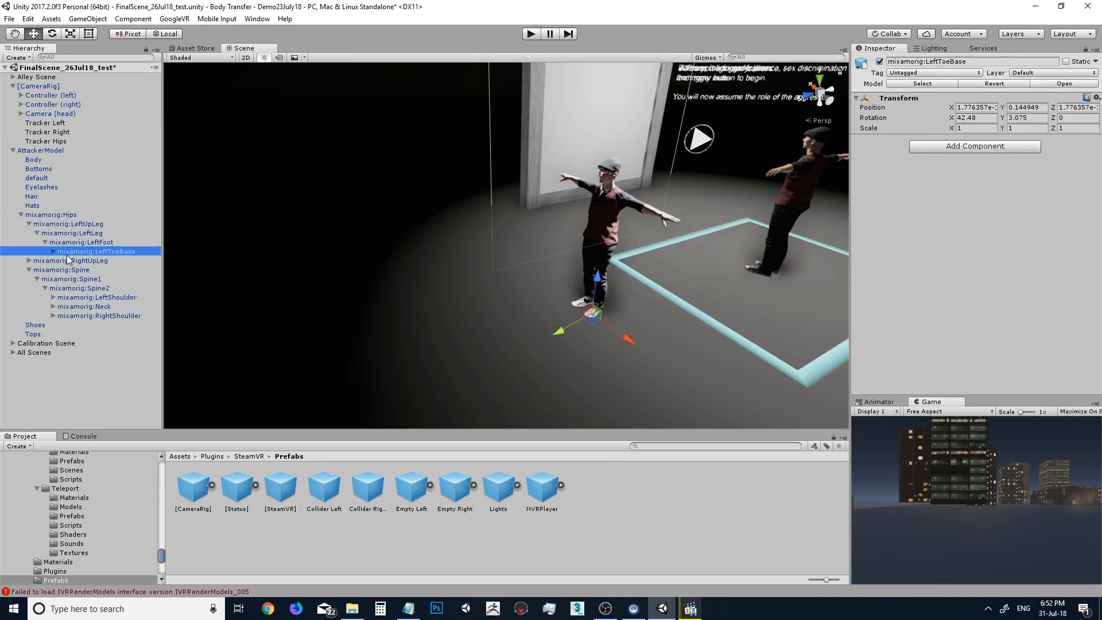
{"action": "left_click", "coordinate": [75, 262]}
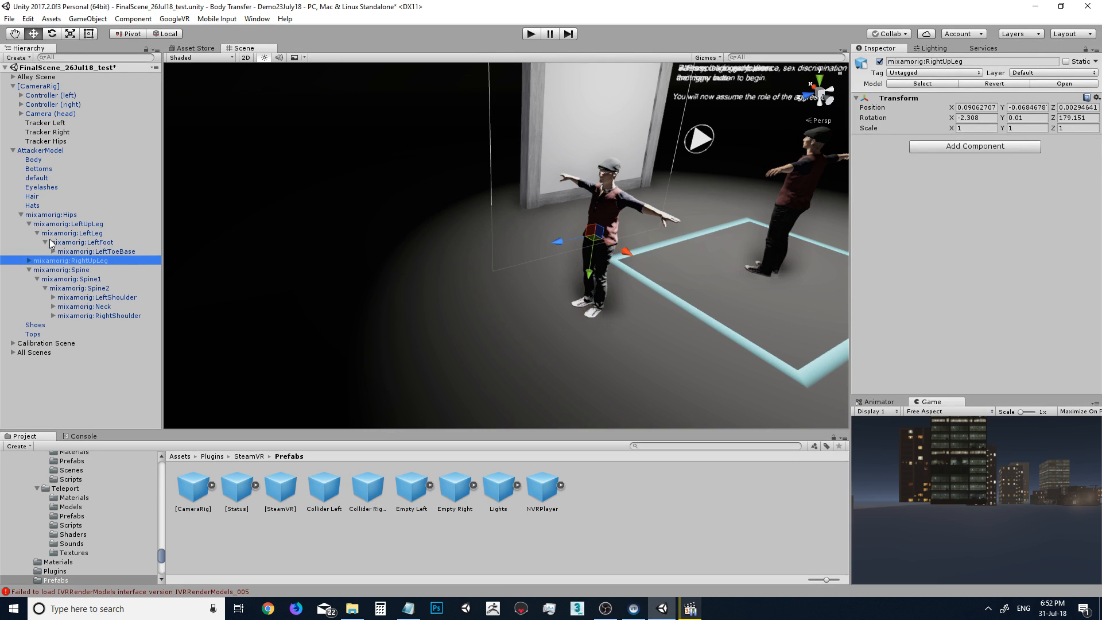
{"action": "left_click", "coordinate": [50, 244]}
{"action": "left_click", "coordinate": [46, 243]}
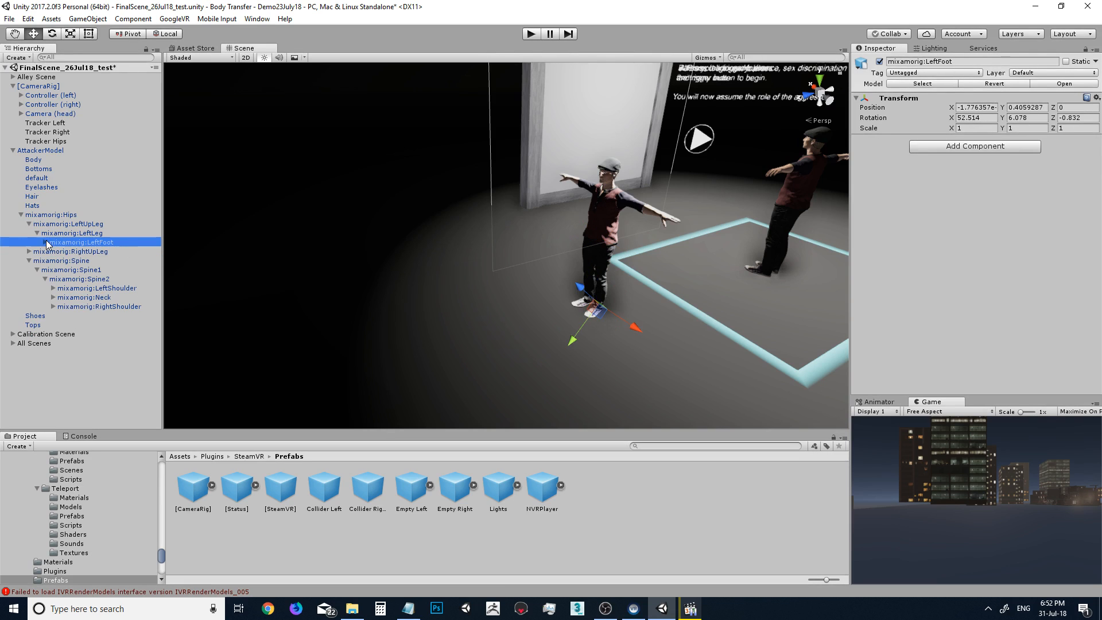
- Expand AttackerModel's right leg bones down to mixamorig:RightFoot
{"action": "left_click", "coordinate": [65, 252]}
{"action": "key", "text": "Right"}
{"action": "key", "text": "Right"}
{"action": "key", "text": "Right"}
{"action": "key", "text": "Right"}
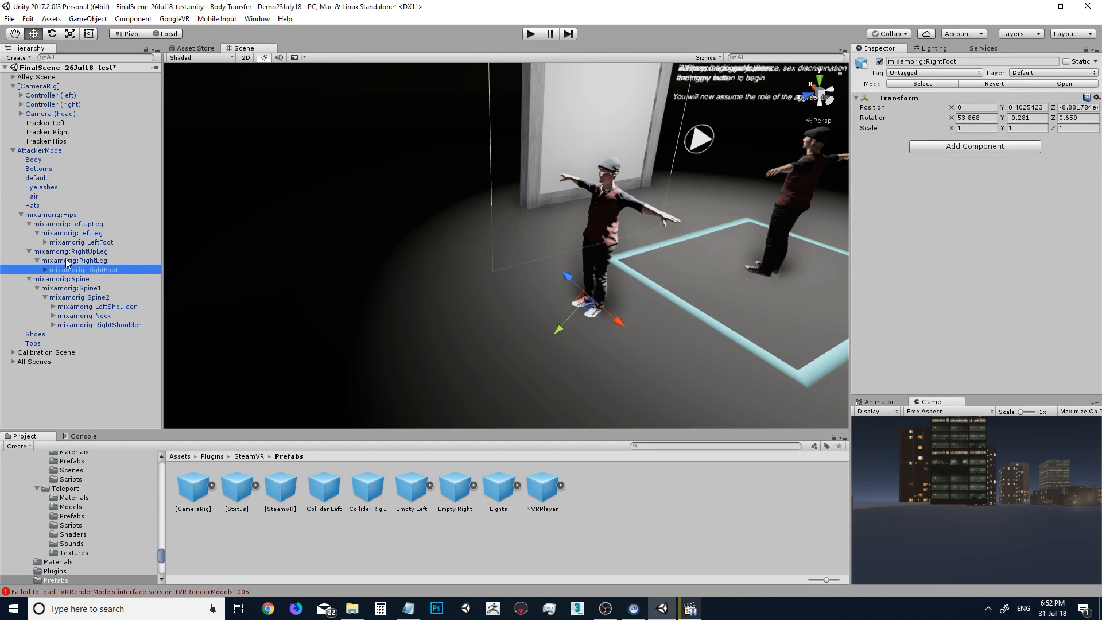
- Expand AttackerModel's left arm bones from mixamorig:LeftShoulder down to mixamorig:LeftHand
{"action": "left_click", "coordinate": [75, 307]}
{"action": "key", "text": "Right"}
{"action": "key", "text": "Right"}
{"action": "key", "text": "Right"}
{"action": "key", "text": "Right"}
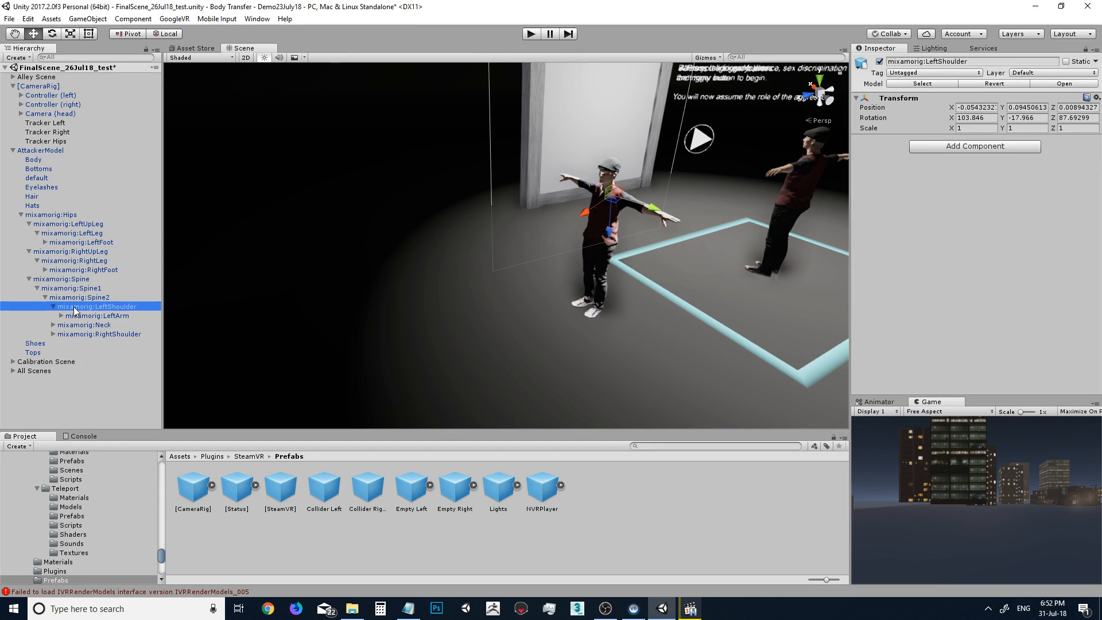
{"action": "key", "text": "Right"}
- Expand the right arm bones down to mixamorig:RightHand and the neck down to mixamorig:Head, and select the right hand bone
{"action": "left_click", "coordinate": [97, 353]}
{"action": "key", "text": "Right"}
{"action": "key", "text": "Right"}
{"action": "key", "text": "Right"}
{"action": "key", "text": "Right"}
{"action": "key", "text": "Right"}
{"action": "left_click", "coordinate": [100, 346]}
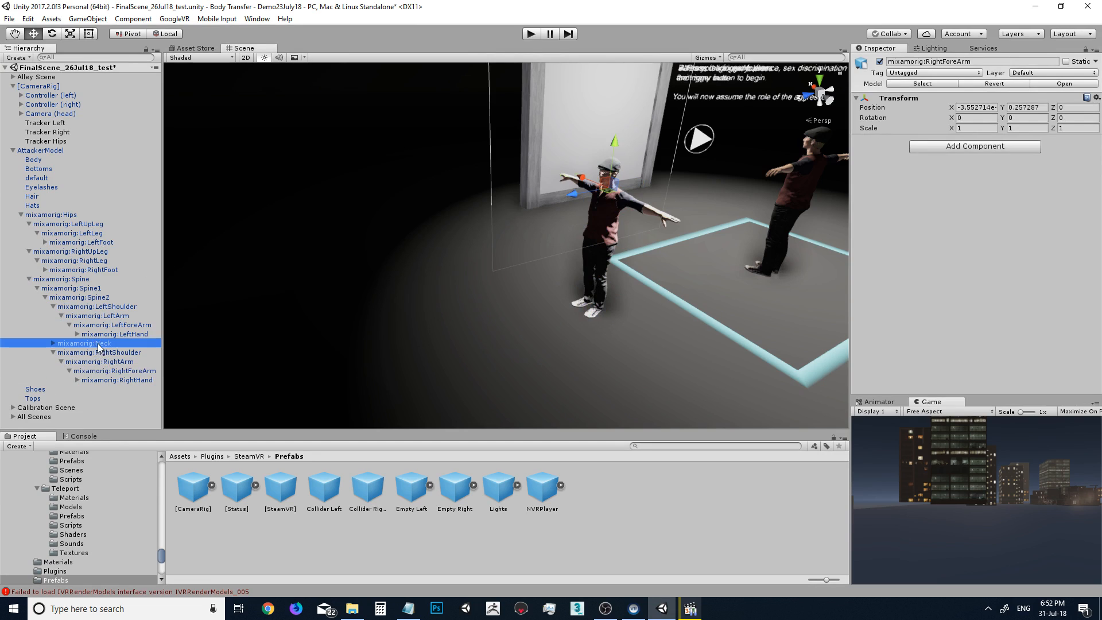
{"action": "key", "text": "Right"}
{"action": "left_click", "coordinate": [119, 389]}
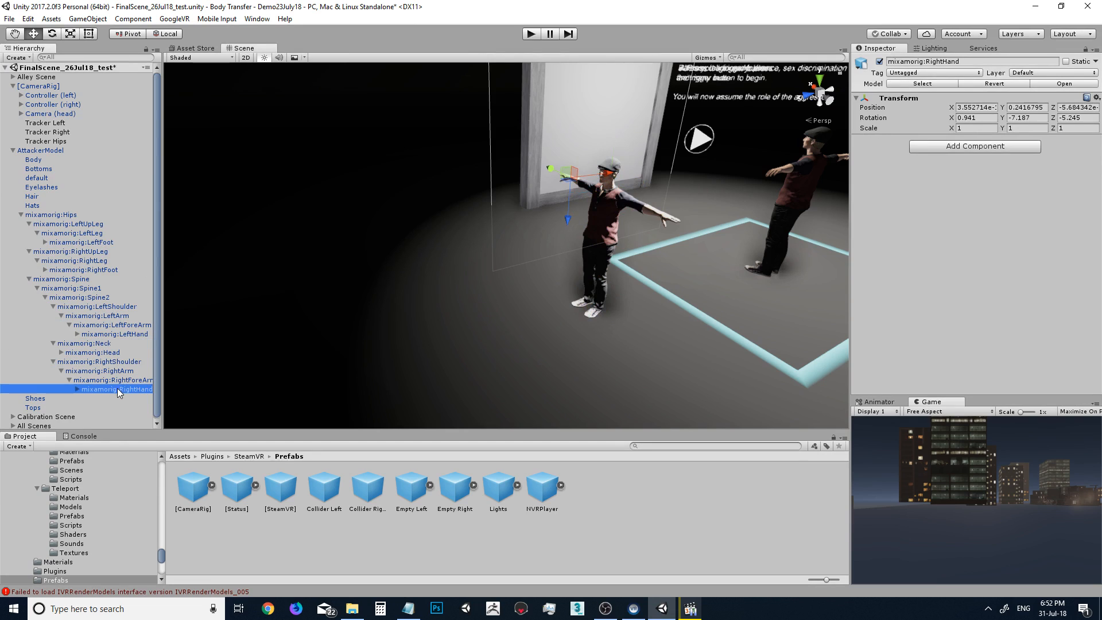
- Duplicate AttackerModel's head, left and right hand, and left and right foot bones, and move the copies into [CameraRig]
{"action": "left_click", "coordinate": [105, 352], "text": "ctrl"}
{"action": "left_click", "coordinate": [106, 334], "text": "ctrl"}
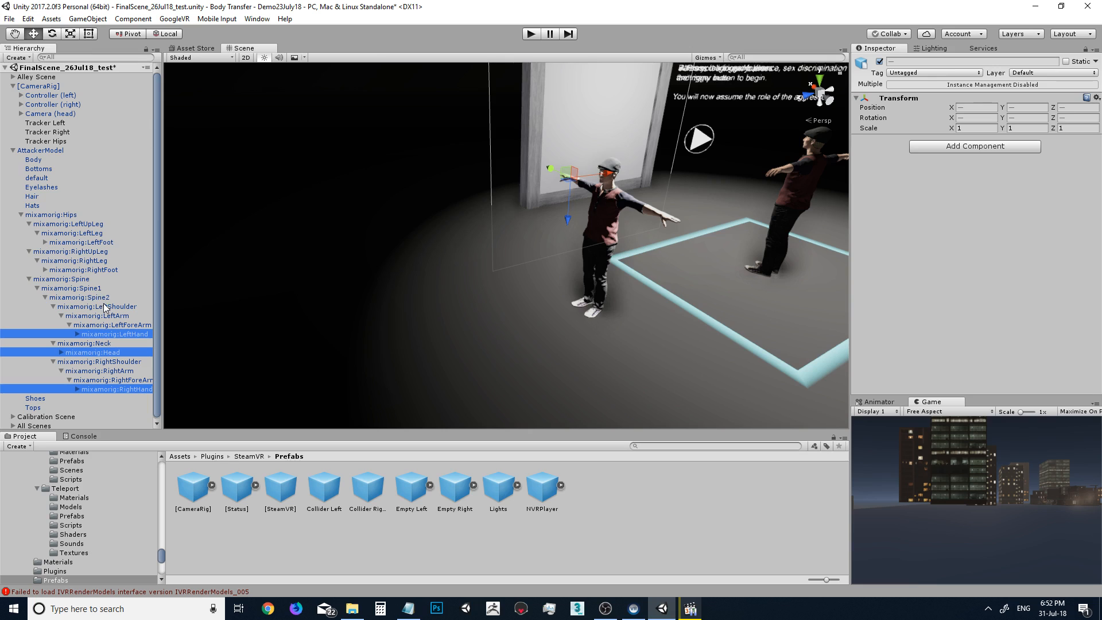
{"action": "left_click", "coordinate": [100, 270], "text": "ctrl"}
{"action": "left_click", "coordinate": [97, 242], "text": "ctrl"}
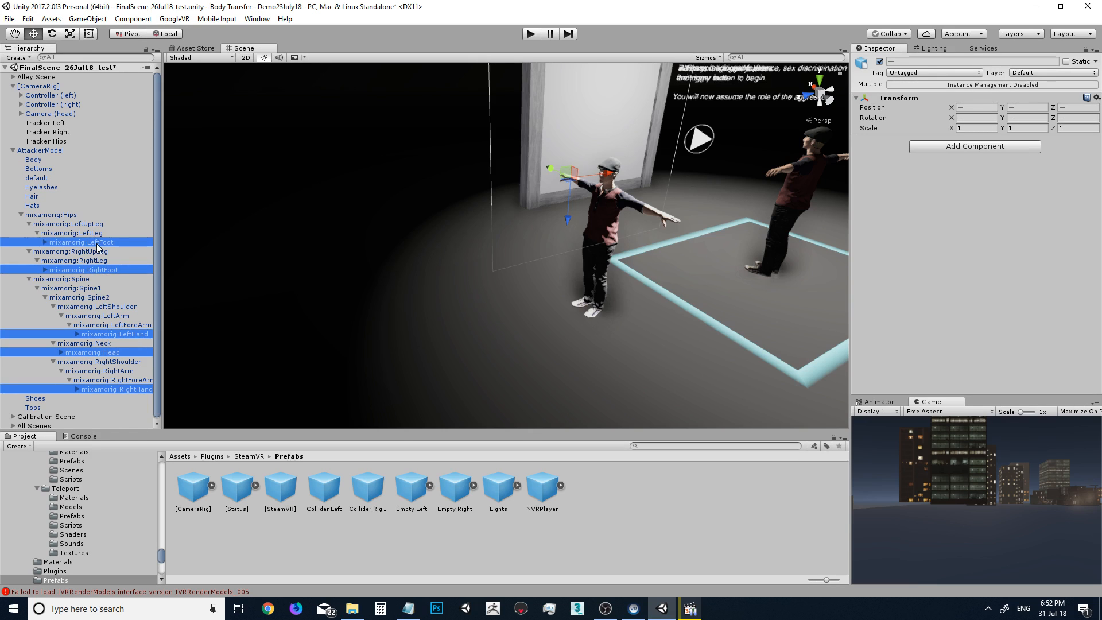
{"action": "key", "text": "ctrl+d"}
{"action": "left_click_drag", "start_coordinate": [95, 287], "coordinate": [30, 86]}
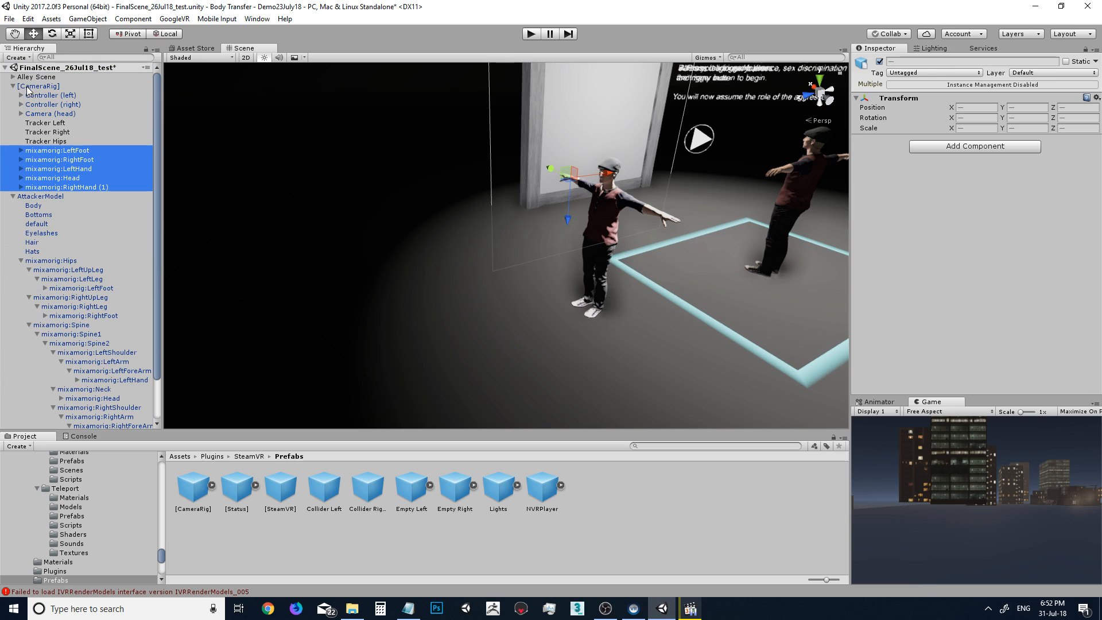
- Duplicate AttackerModel's mixamorig:Hips bone and move the copy into [CameraRig]
{"action": "left_click", "coordinate": [65, 261]}
{"action": "key", "text": "ctrl+d"}
{"action": "left_click_drag", "start_coordinate": [66, 427], "coordinate": [33, 86]}
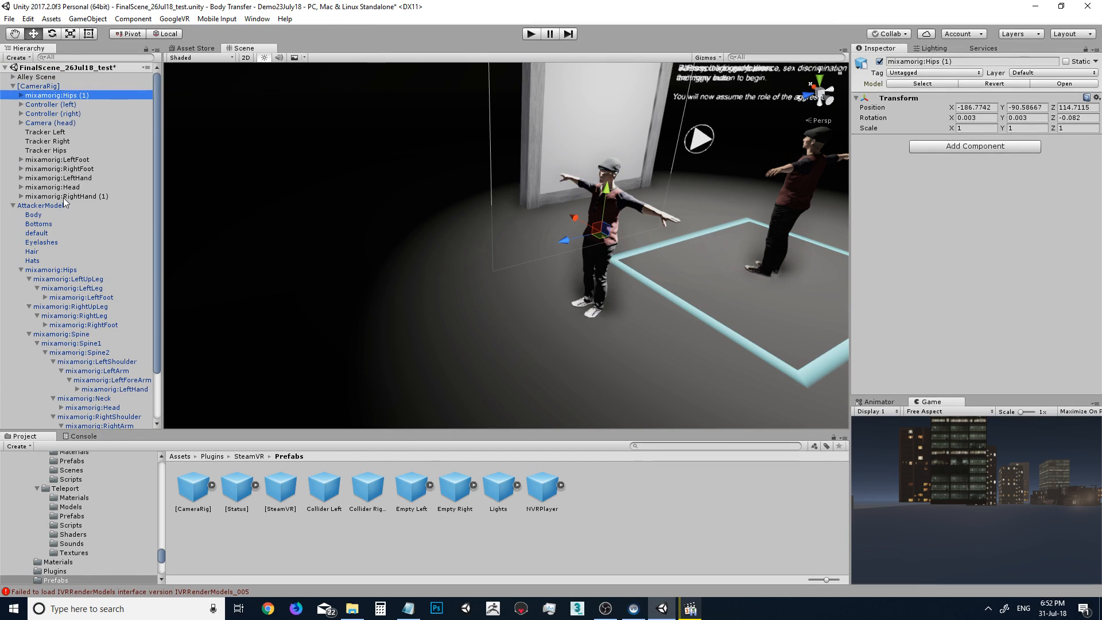
- Parent each bone copy in [CameraRig] to its device: head to Camera (head), hands to the controllers, feet to Tracker Left and Right, hips to Tracker Hips
{"action": "left_click_drag", "start_coordinate": [63, 190], "coordinate": [55, 123]}
{"action": "left_click_drag", "start_coordinate": [81, 188], "coordinate": [60, 120]}
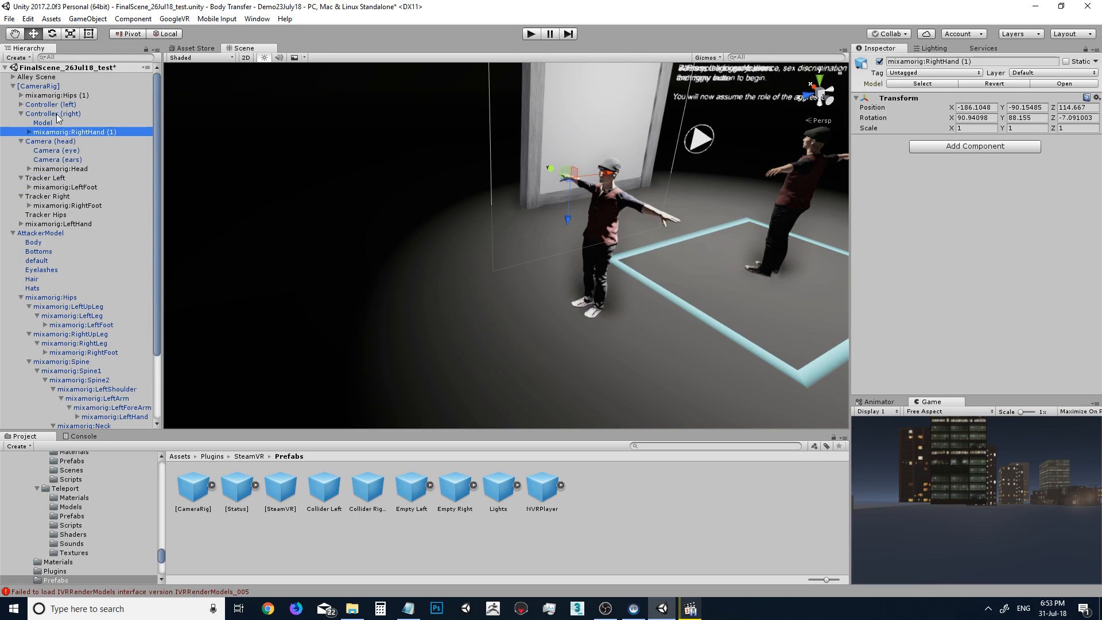
{"action": "left_click", "coordinate": [84, 225]}
{"action": "left_click_drag", "start_coordinate": [83, 225], "coordinate": [66, 106]}
{"action": "mouse_move", "coordinate": [64, 236]}
{"action": "left_mouse_down"}
{"action": "mouse_move", "coordinate": [65, 162]}
{"action": "mouse_move", "coordinate": [62, 228]}
{"action": "left_mouse_up"}
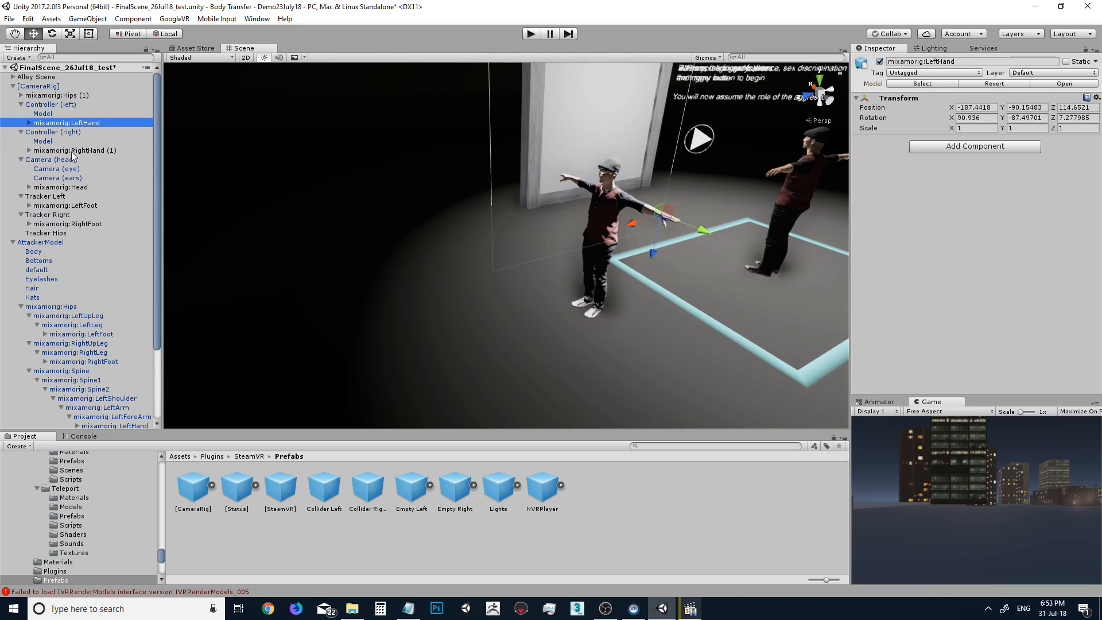
{"action": "left_click_drag", "start_coordinate": [77, 95], "coordinate": [62, 232]}
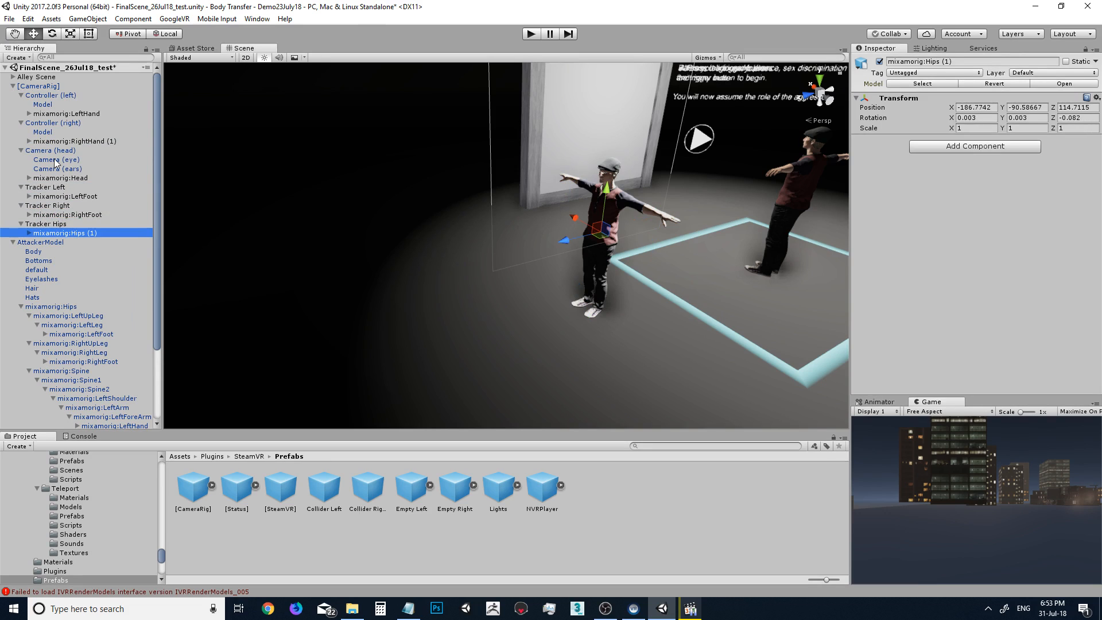
- Reset the transforms of the left and right hand bone copies under Controller (left) and Controller (right)
{"action": "left_click", "coordinate": [63, 113]}
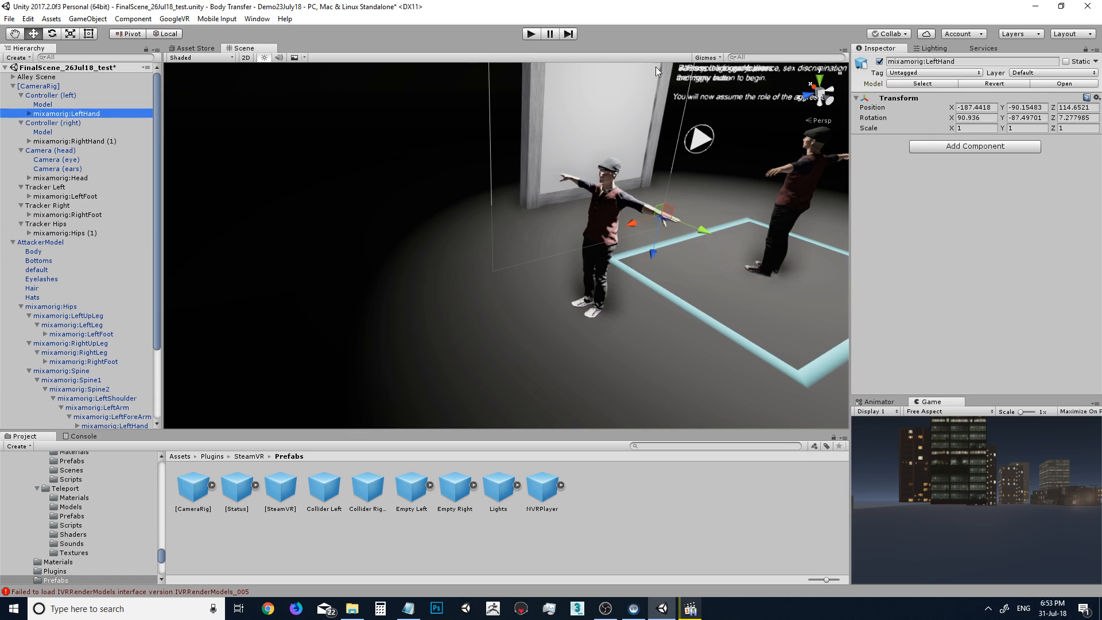
{"action": "left_click", "coordinate": [1097, 98]}
{"action": "left_click", "coordinate": [1002, 107]}
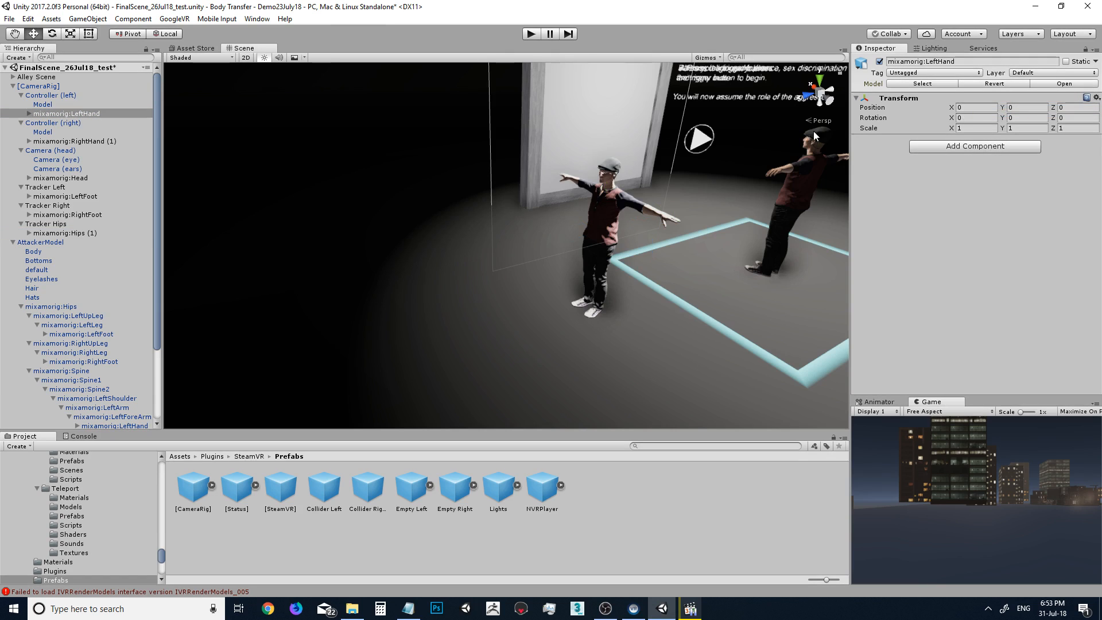
{"action": "left_click", "coordinate": [92, 141]}
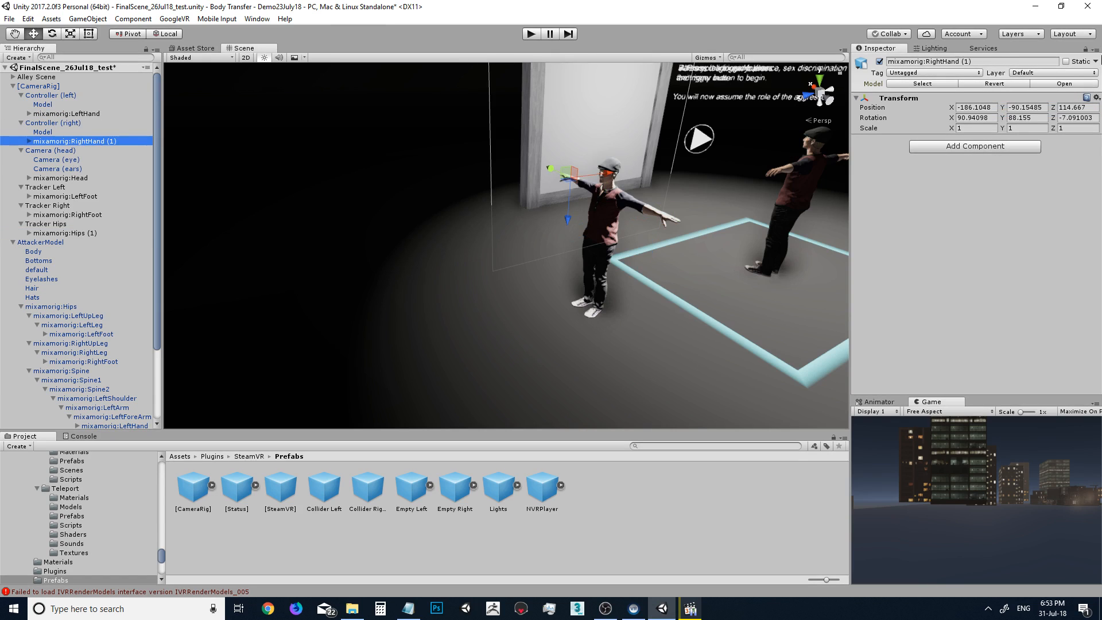
{"action": "left_click", "coordinate": [1098, 98]}
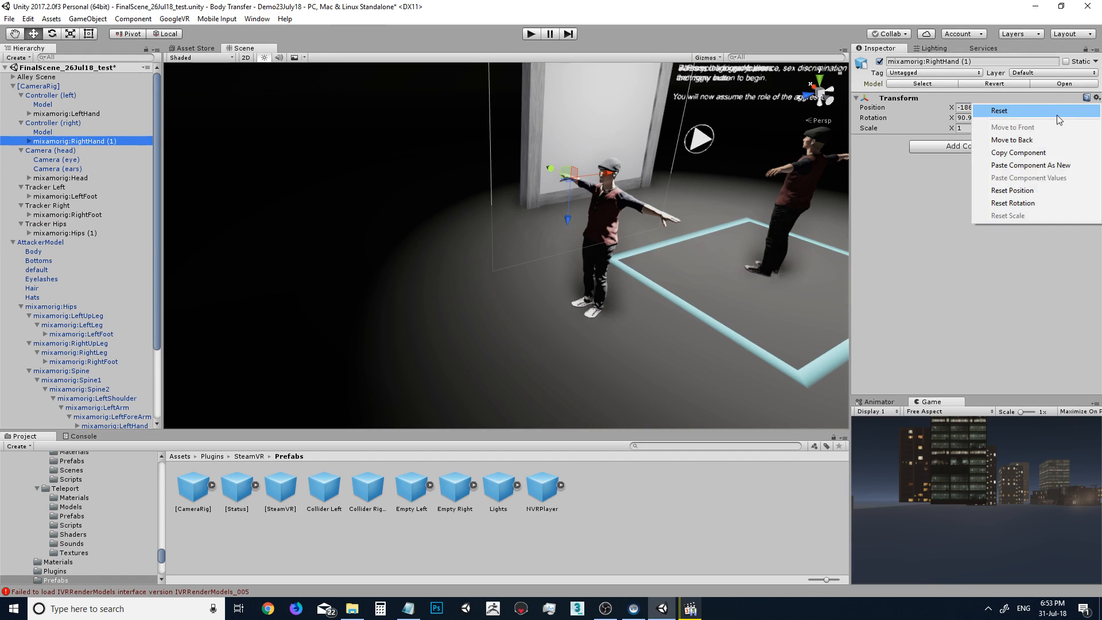
{"action": "left_click", "coordinate": [1002, 108]}
- Reset the transforms of the left and right foot bone copies under Tracker Left and Tracker Right
{"action": "left_click", "coordinate": [71, 197]}
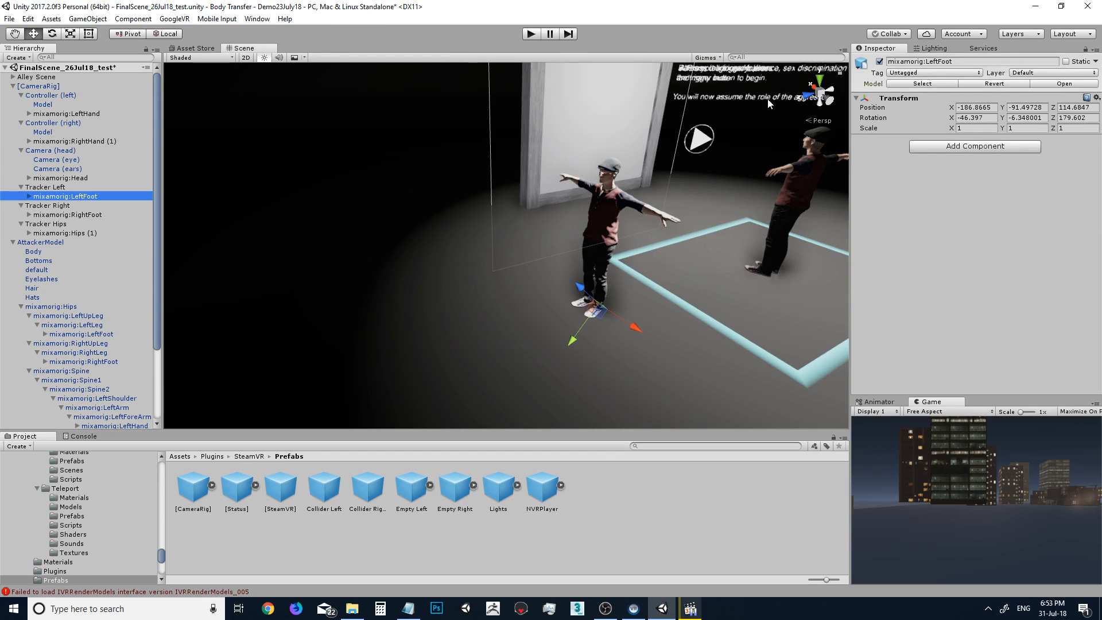
{"action": "left_click", "coordinate": [1098, 97]}
{"action": "left_click", "coordinate": [1002, 108]}
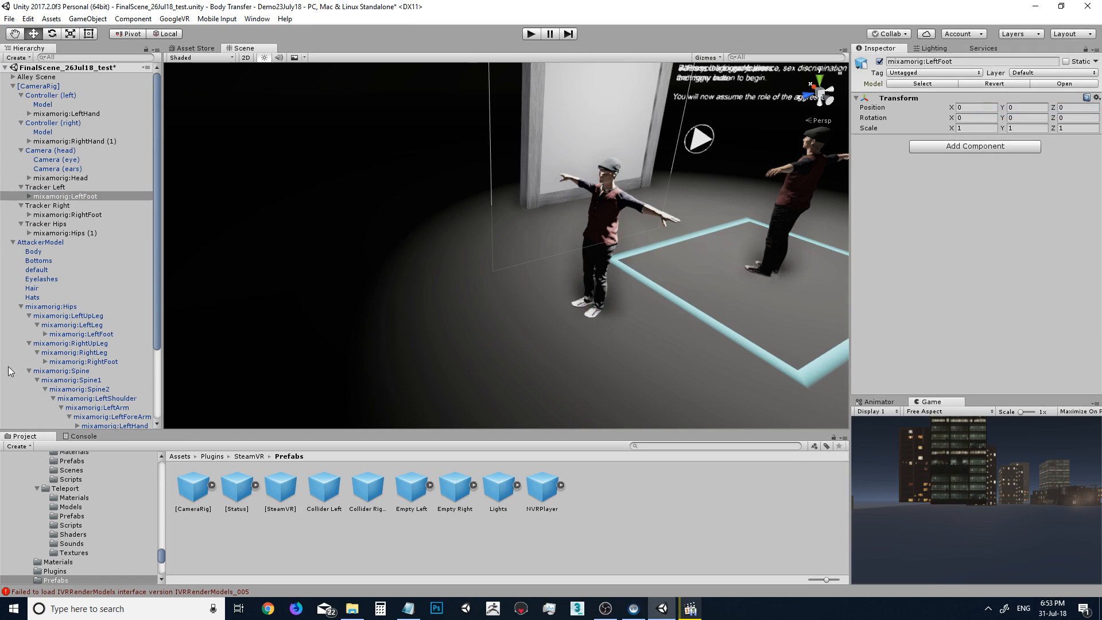
{"action": "left_click", "coordinate": [69, 216]}
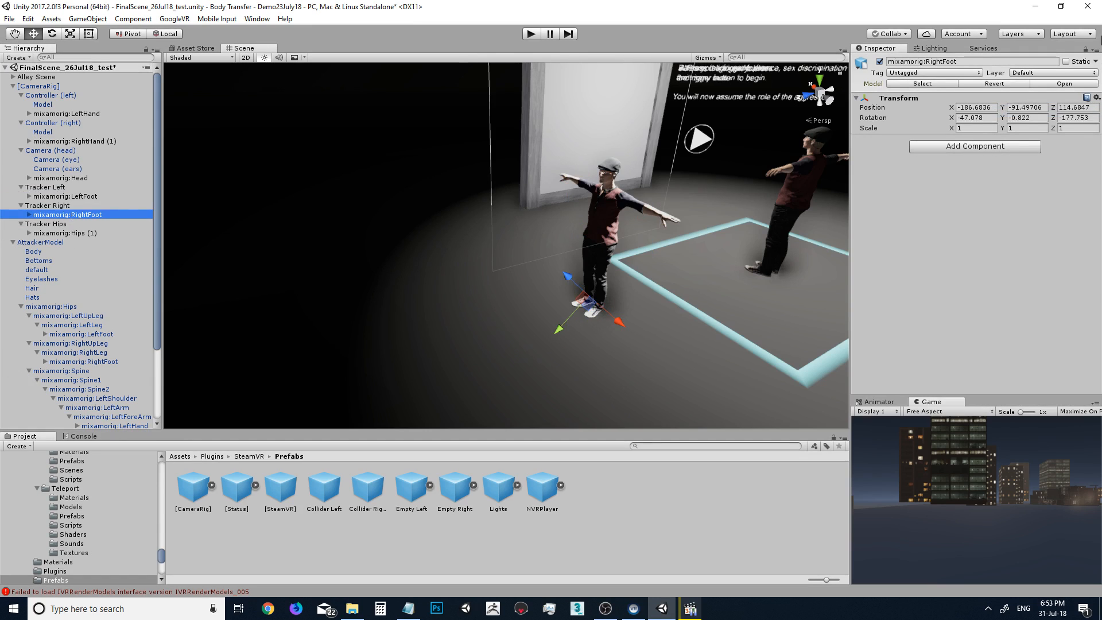
{"action": "left_click", "coordinate": [1097, 98]}
{"action": "left_click", "coordinate": [1002, 108]}
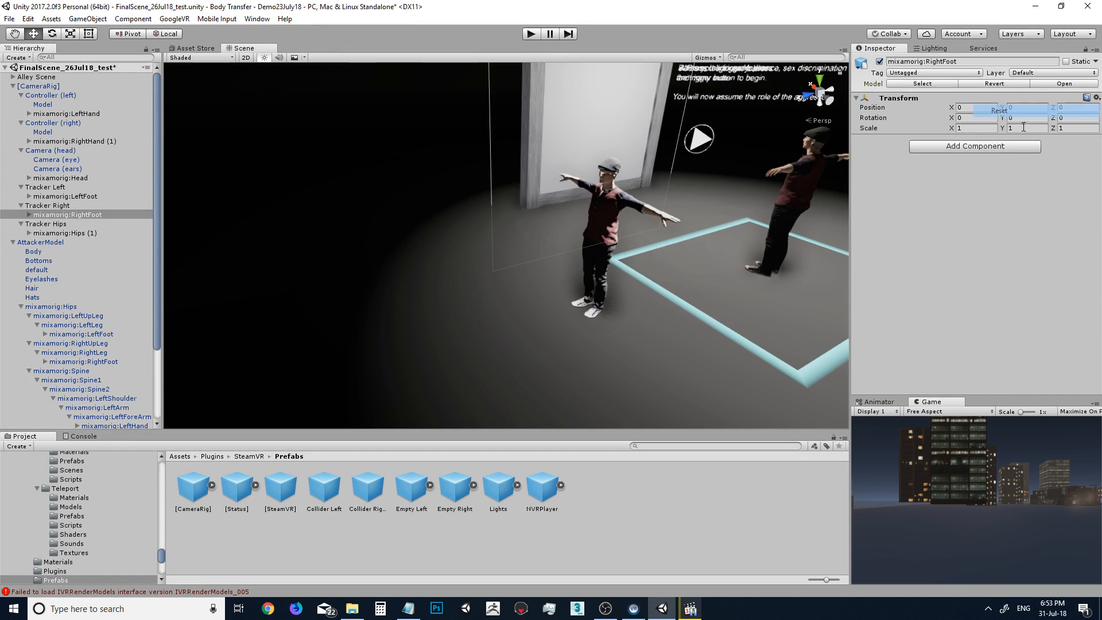
- Reset the transform of the hips bone copy under Tracker Hips
{"action": "left_click", "coordinate": [82, 225]}
{"action": "left_click", "coordinate": [84, 234]}
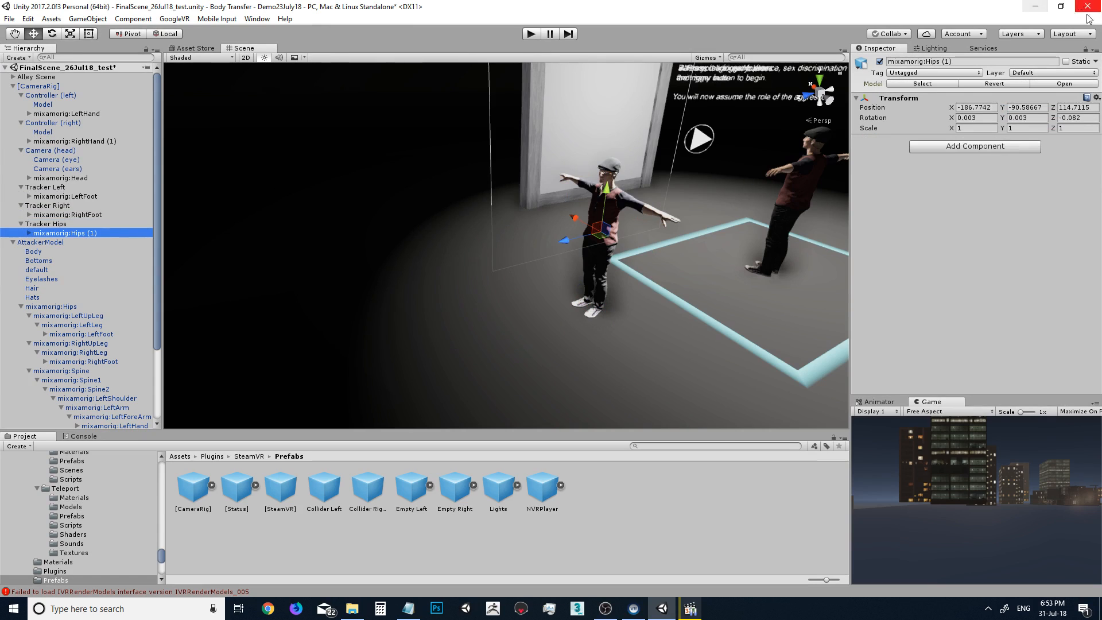
{"action": "left_click", "coordinate": [1097, 98]}
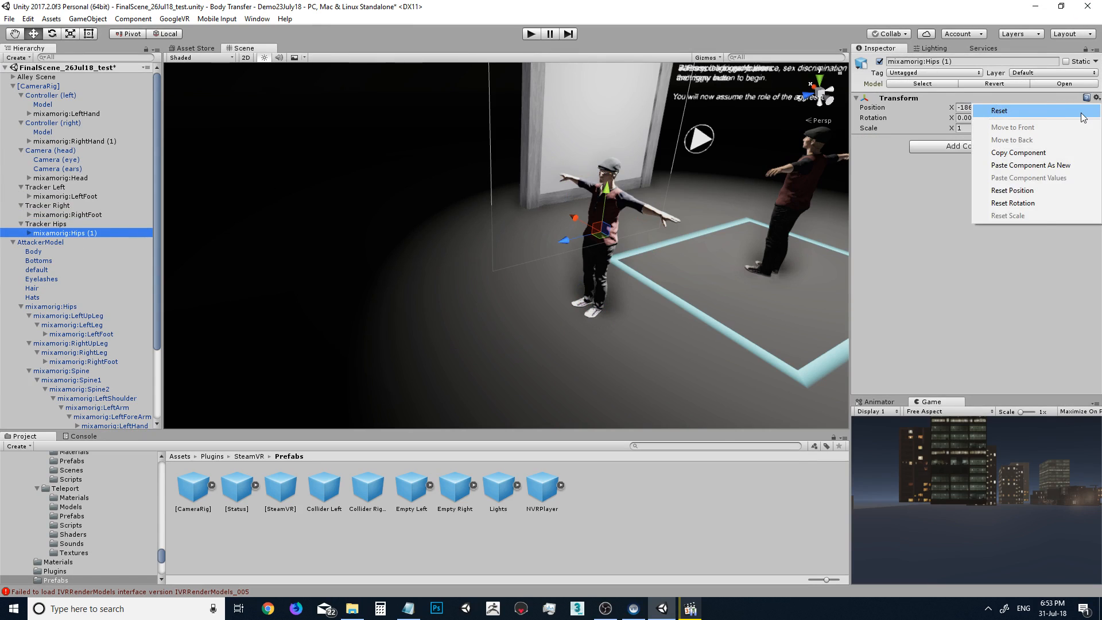
{"action": "left_click", "coordinate": [1060, 108]}
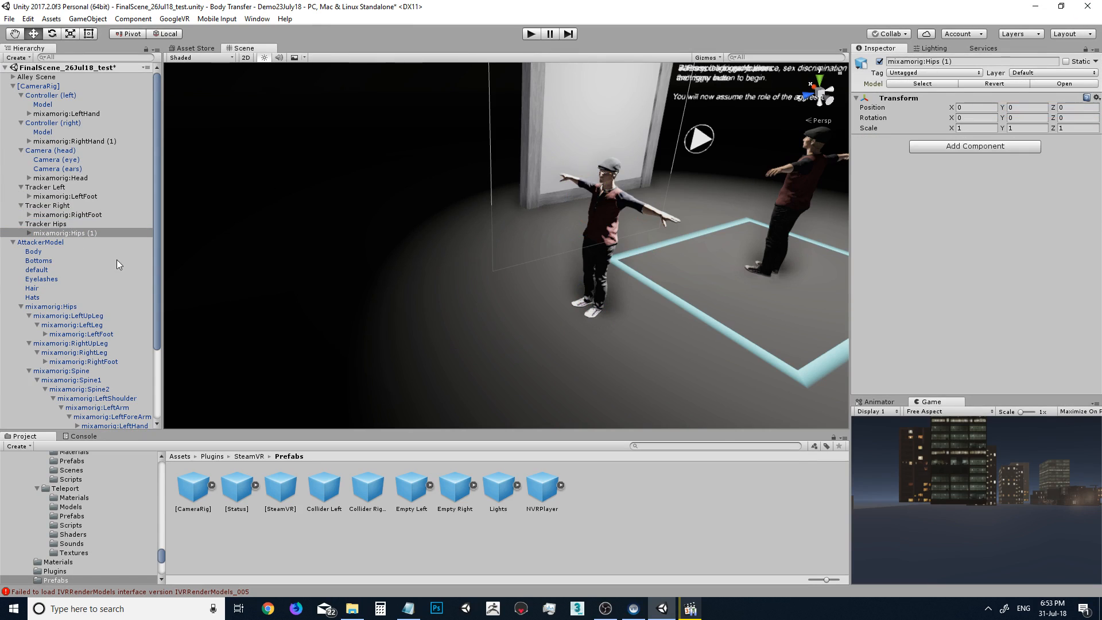
- Duplicate the Model object of Controller (left) and place one copy each under Camera (head), Tracker Left, Tracker Right and Tracker Hips
{"action": "left_click", "coordinate": [44, 105]}
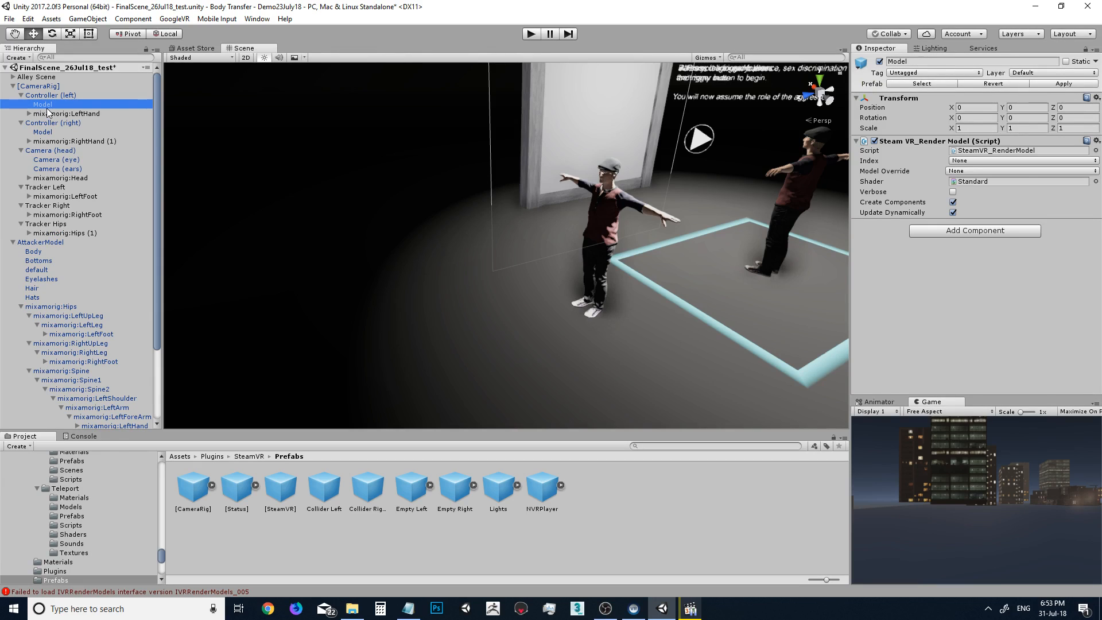
{"action": "key", "text": "ctrl+d"}
{"action": "left_click_drag", "start_coordinate": [49, 124], "coordinate": [49, 153]}
{"action": "key", "text": "ctrl+d"}
{"action": "key", "text": "ctrl+d"}
{"action": "key", "text": "ctrl+d"}
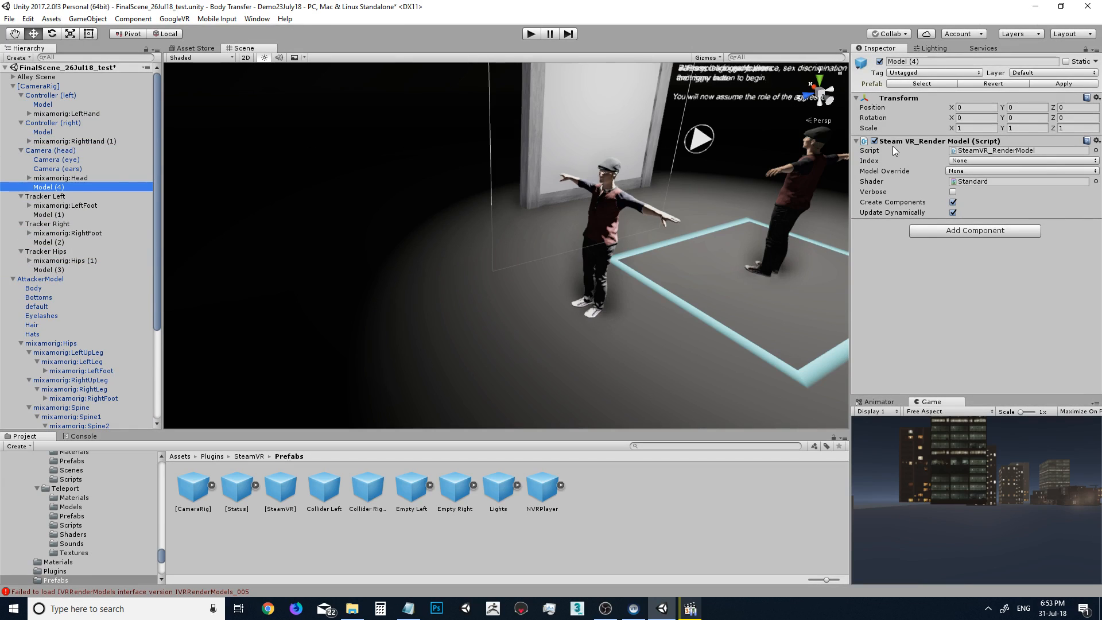
- Try Hmd as the render model Index of the model copy under Camera (head), and set it back to None
{"action": "left_click", "coordinate": [958, 171]}
{"action": "left_click", "coordinate": [976, 186]}
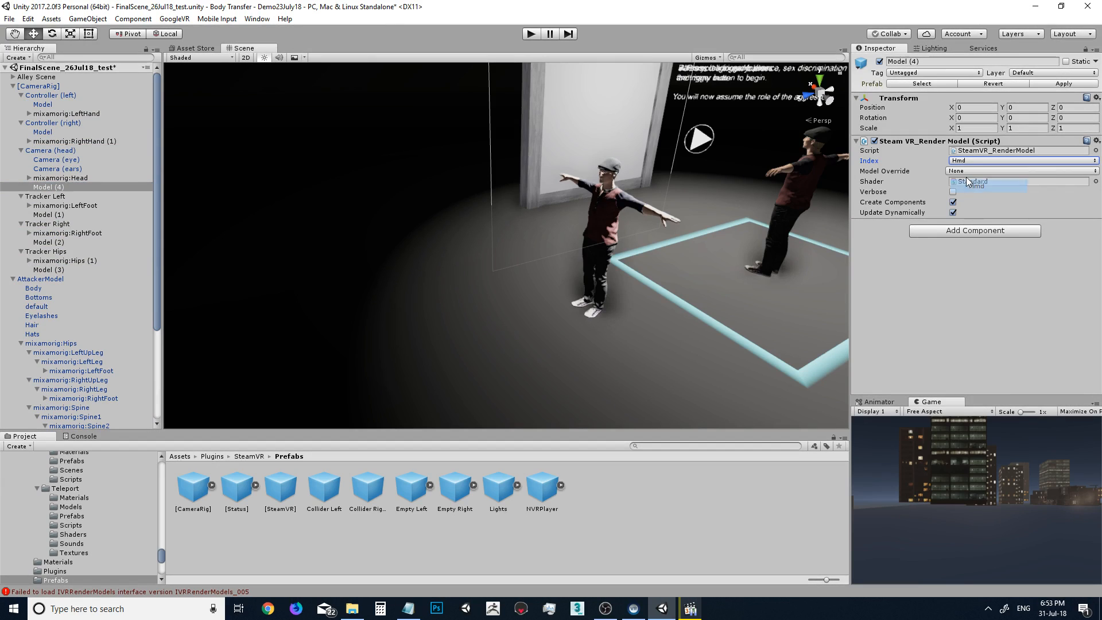
{"action": "left_click", "coordinate": [969, 161]}
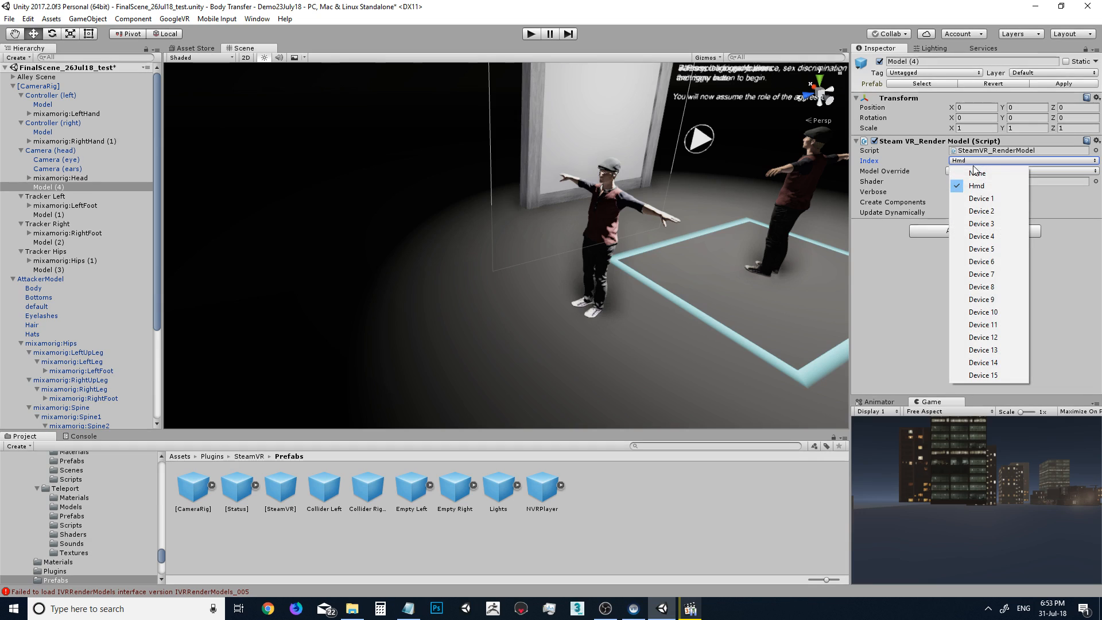
{"action": "left_click", "coordinate": [971, 174]}
- Examine the Index and Model Override options of the render model copies under Camera (head), Tracker Left and Tracker Right
{"action": "left_click", "coordinate": [974, 163]}
{"action": "left_click", "coordinate": [947, 168]}
{"action": "left_click", "coordinate": [960, 172]}
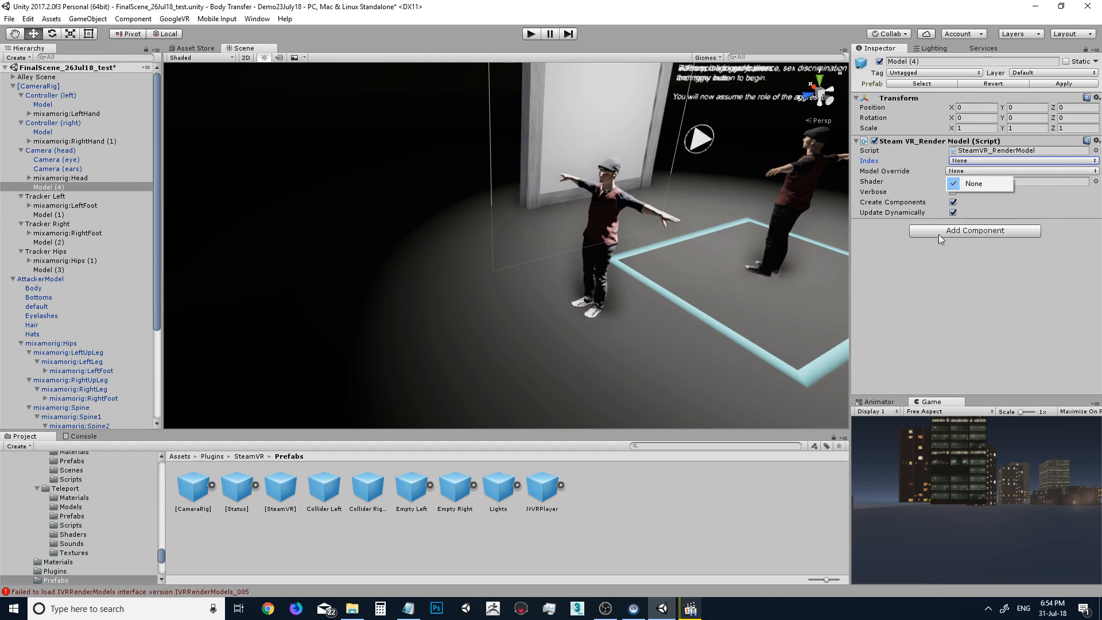
{"action": "left_click", "coordinate": [49, 215]}
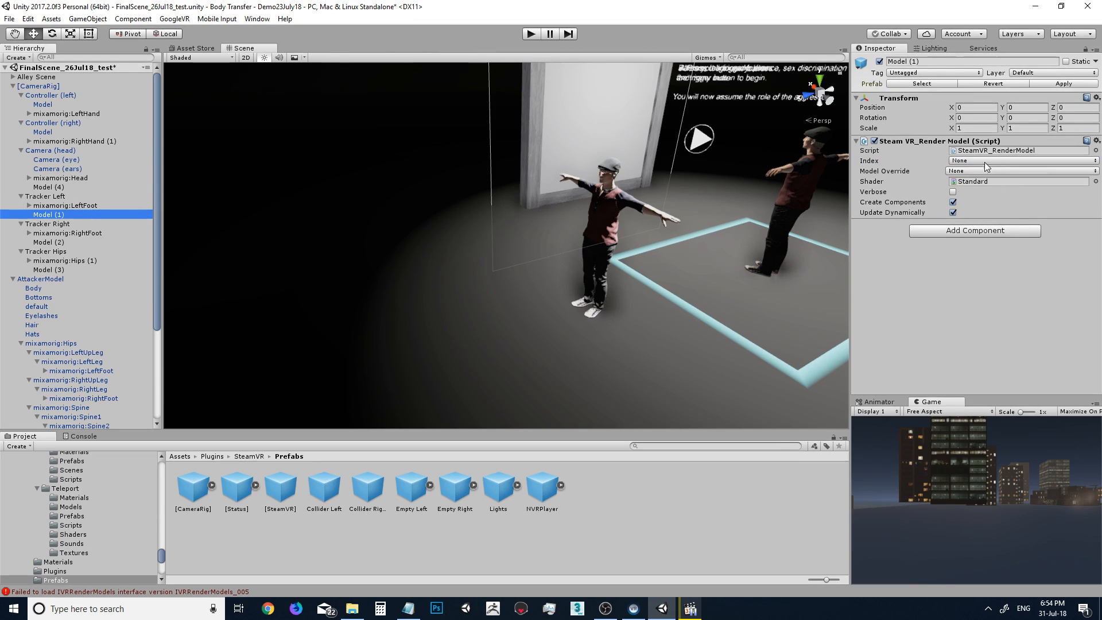
{"action": "left_click", "coordinate": [966, 170]}
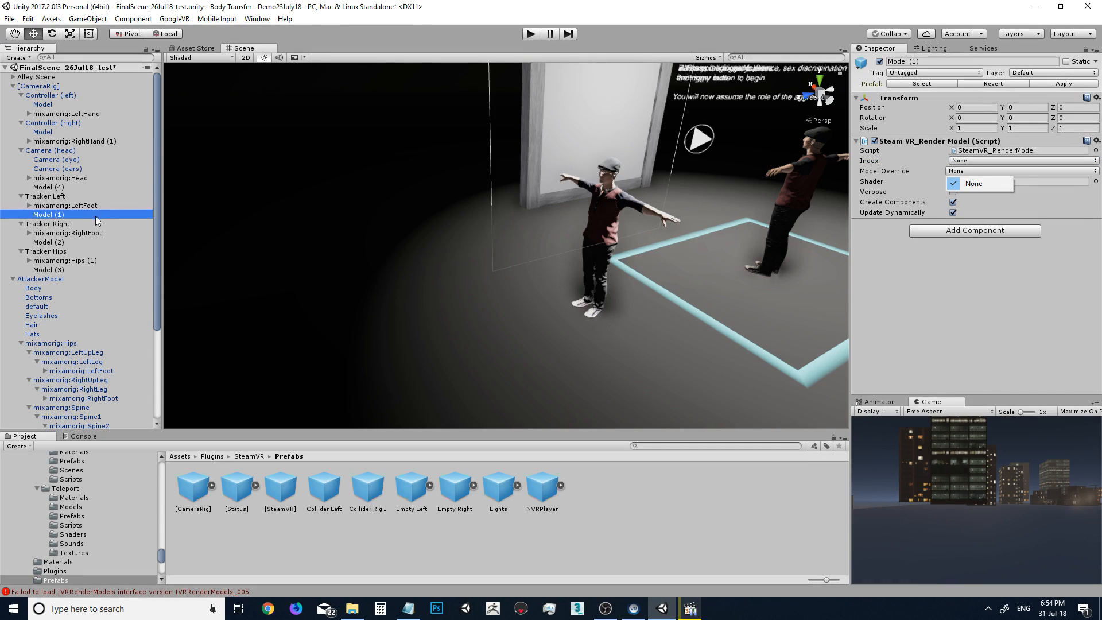
{"action": "left_click", "coordinate": [49, 242]}
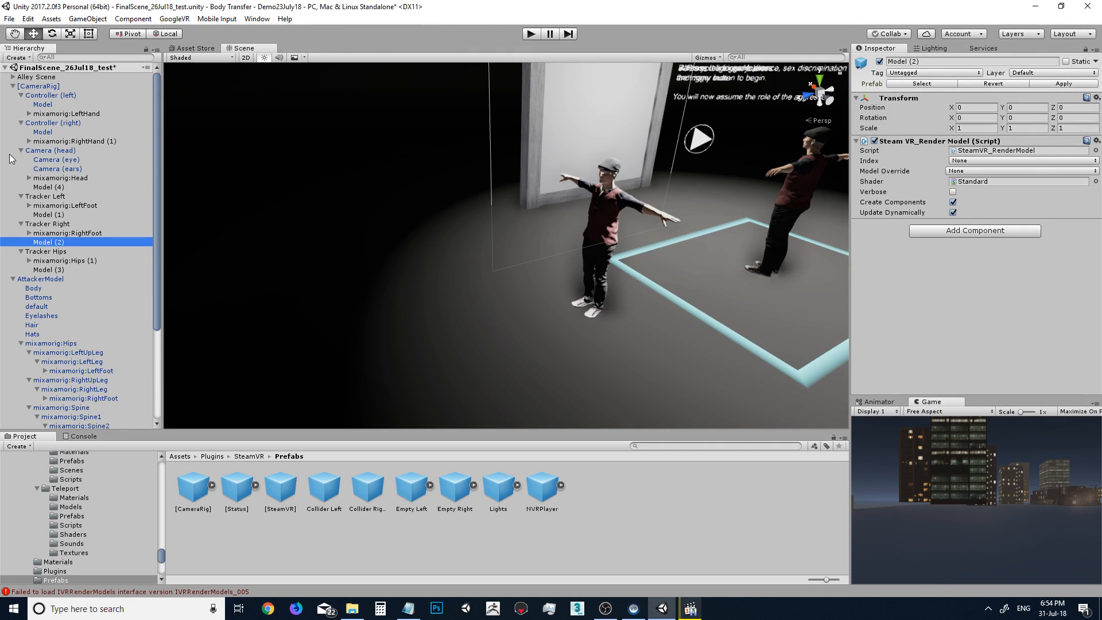
- Create an empty object named Calibration Object and place it at the scene's root level between [CameraRig] and AttackerModel
{"action": "left_click", "coordinate": [13, 86]}
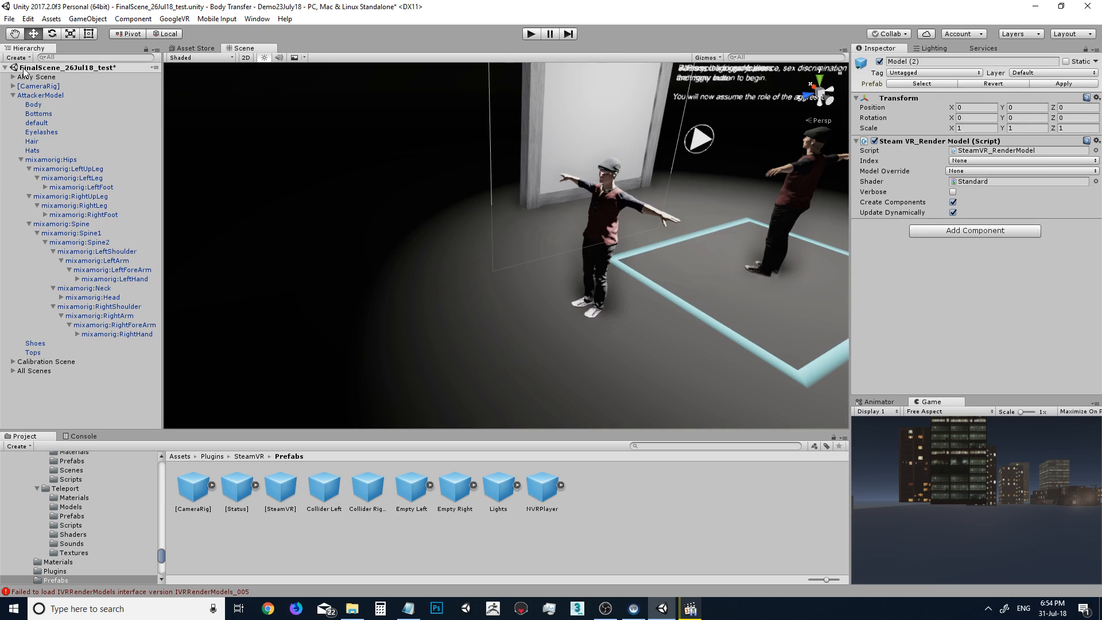
{"action": "right_click", "coordinate": [47, 98]}
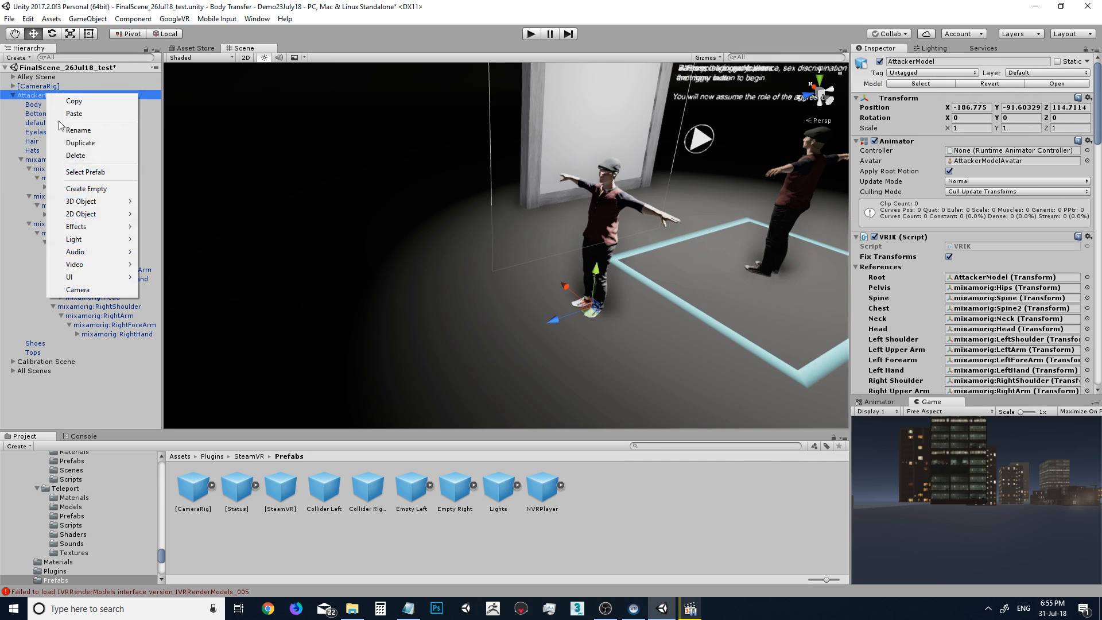
{"action": "left_click", "coordinate": [86, 189]}
{"action": "left_click", "coordinate": [61, 361]}
{"action": "type", "text": "Calibration"}
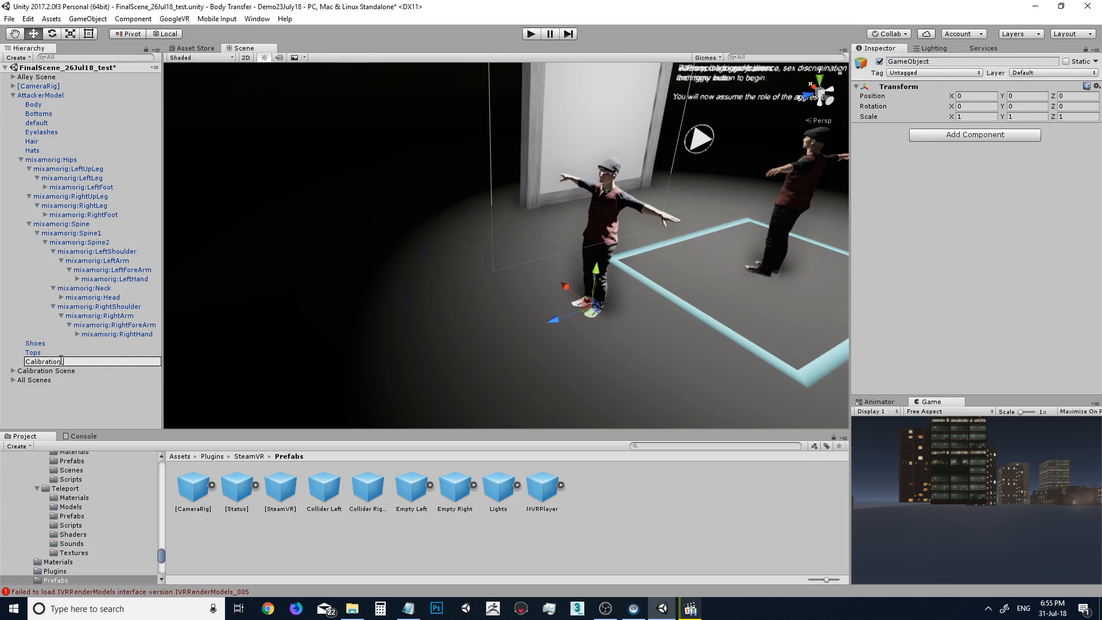
{"action": "type", "text": " Object"}
{"action": "key", "text": "Return"}
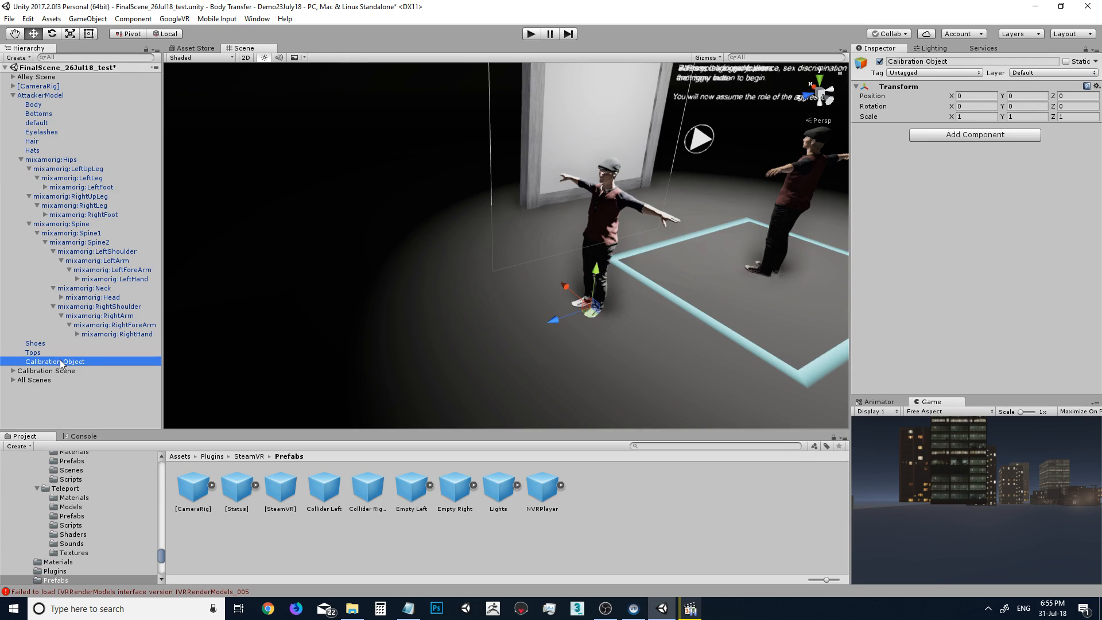
{"action": "left_click_drag", "start_coordinate": [61, 363], "coordinate": [22, 96]}
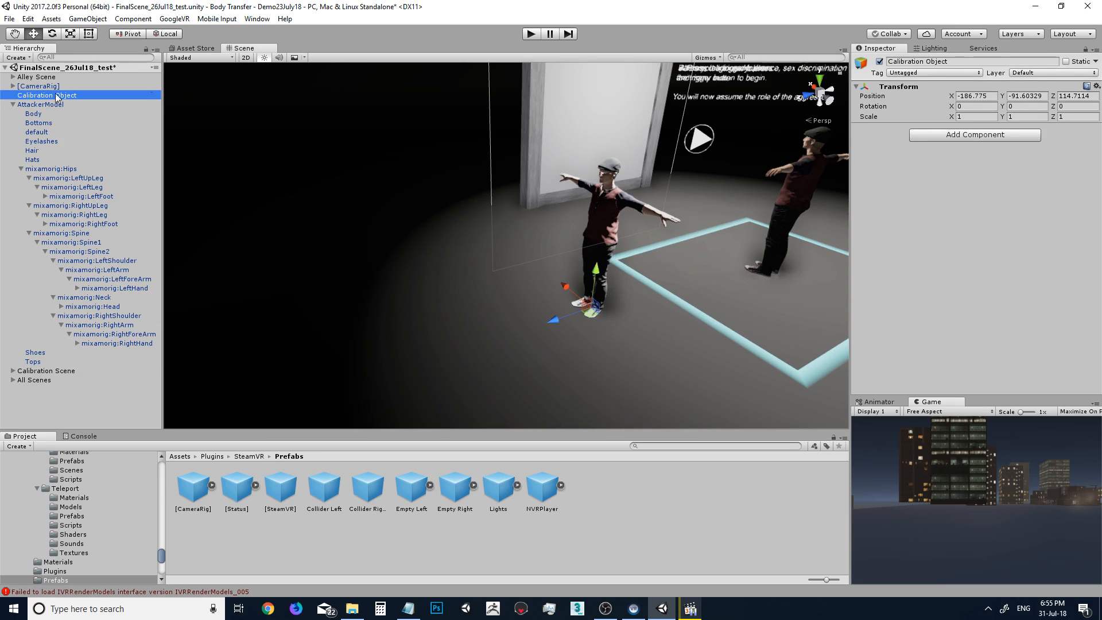
- Add a VRIK Calibration Controller component to Calibration Object
{"action": "left_click", "coordinate": [1017, 133]}
{"action": "type", "text": "eas"}
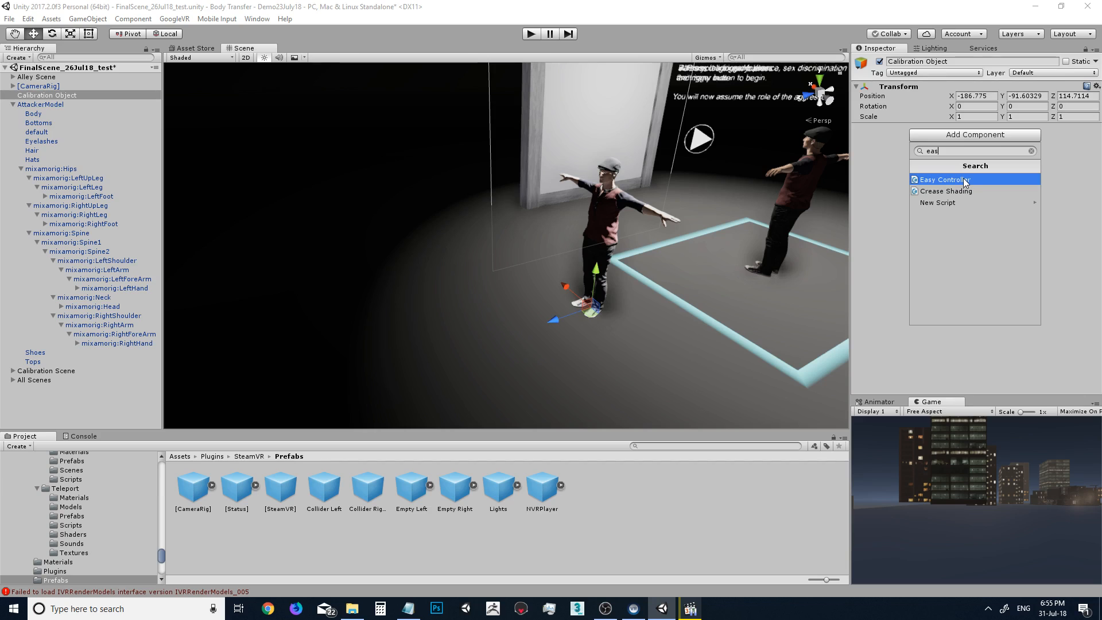
{"action": "key", "text": "BackSpace"}
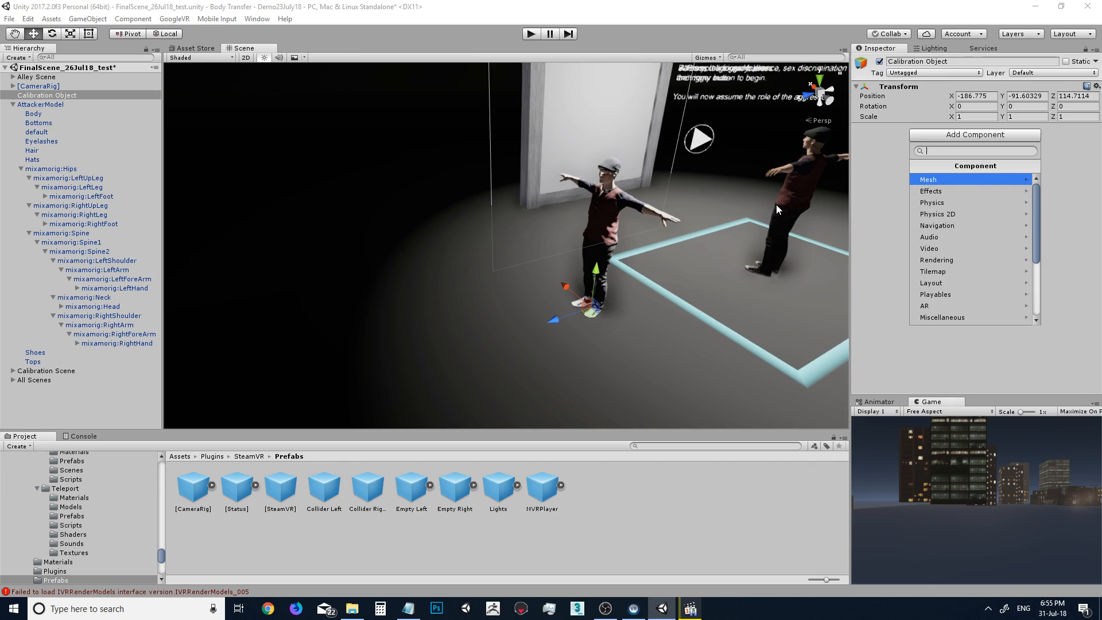
{"action": "type", "text": "vrik"}
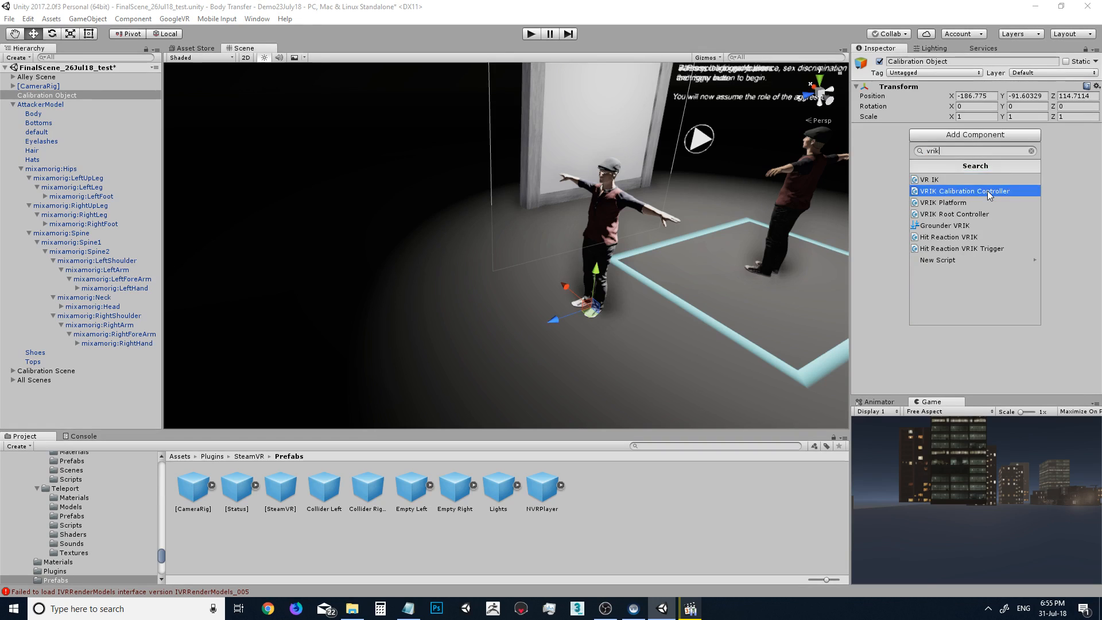
{"action": "left_click", "coordinate": [988, 191]}
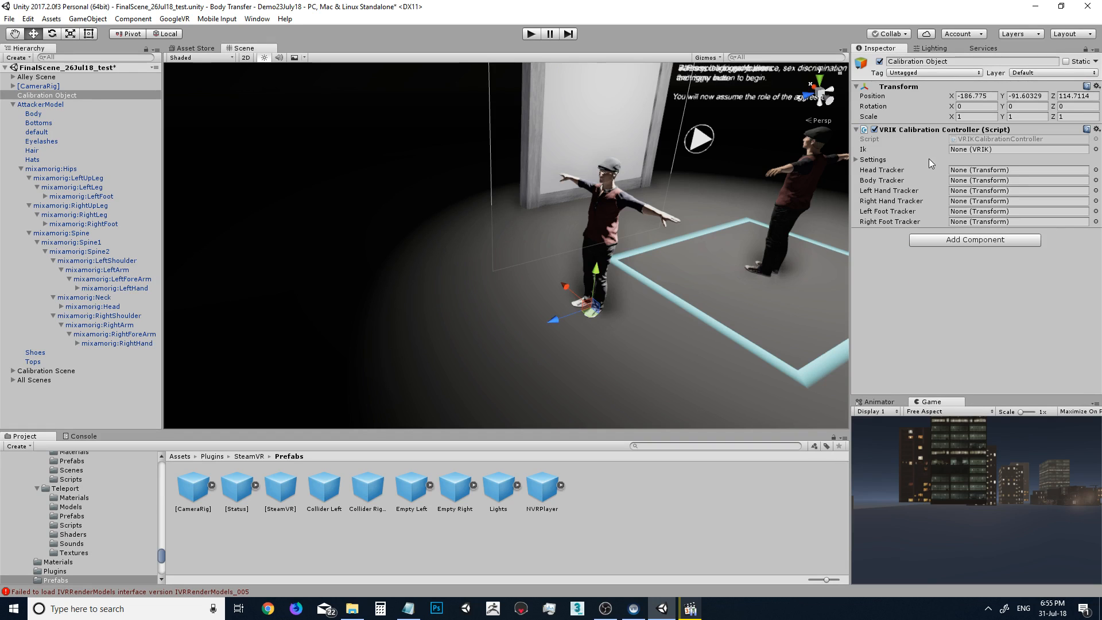
- Open the VRIKCalibrationController script in Visual Studio, examine its Fire1 condition for calling Calibrate, and return to Unity
{"action": "double_click", "coordinate": [1026, 137]}
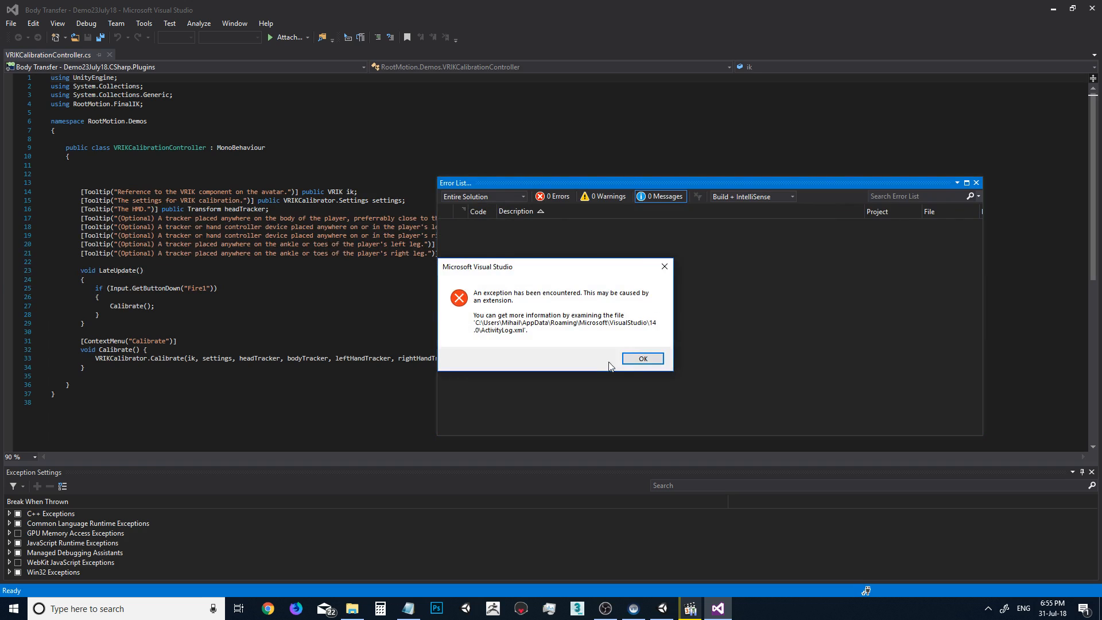
{"action": "left_click", "coordinate": [637, 358]}
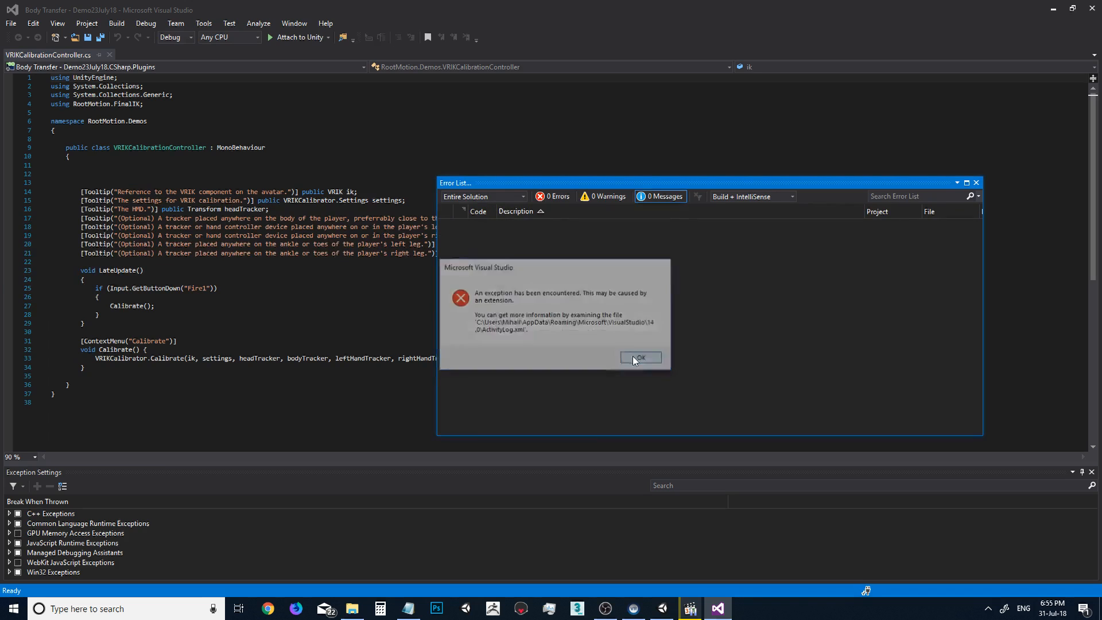
{"action": "left_click", "coordinate": [977, 182]}
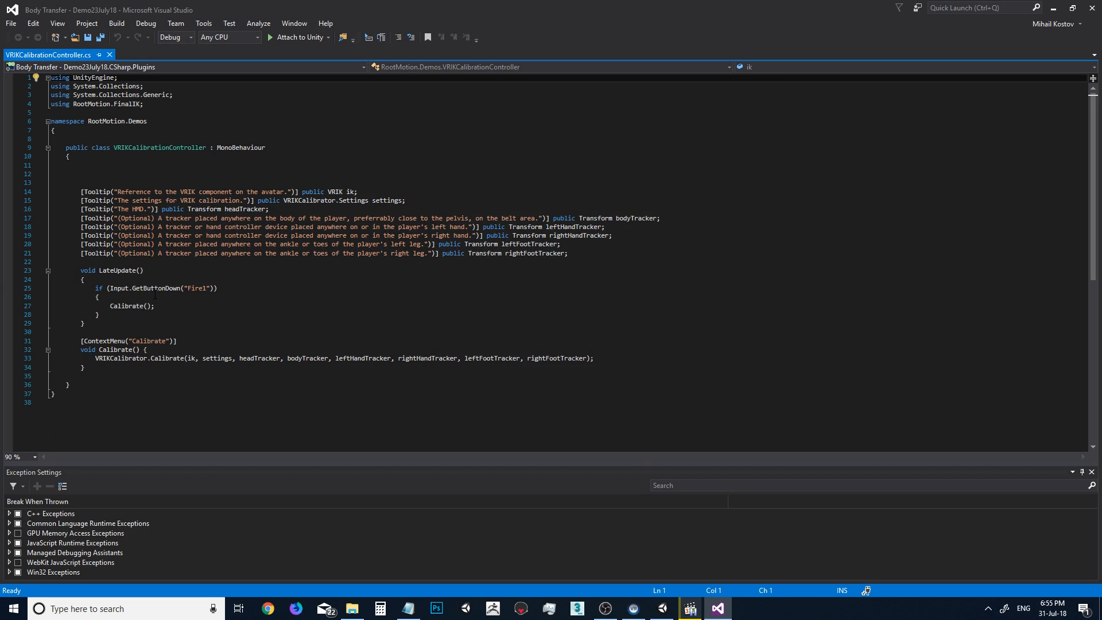
{"action": "left_click_drag", "start_coordinate": [188, 289], "coordinate": [205, 288]}
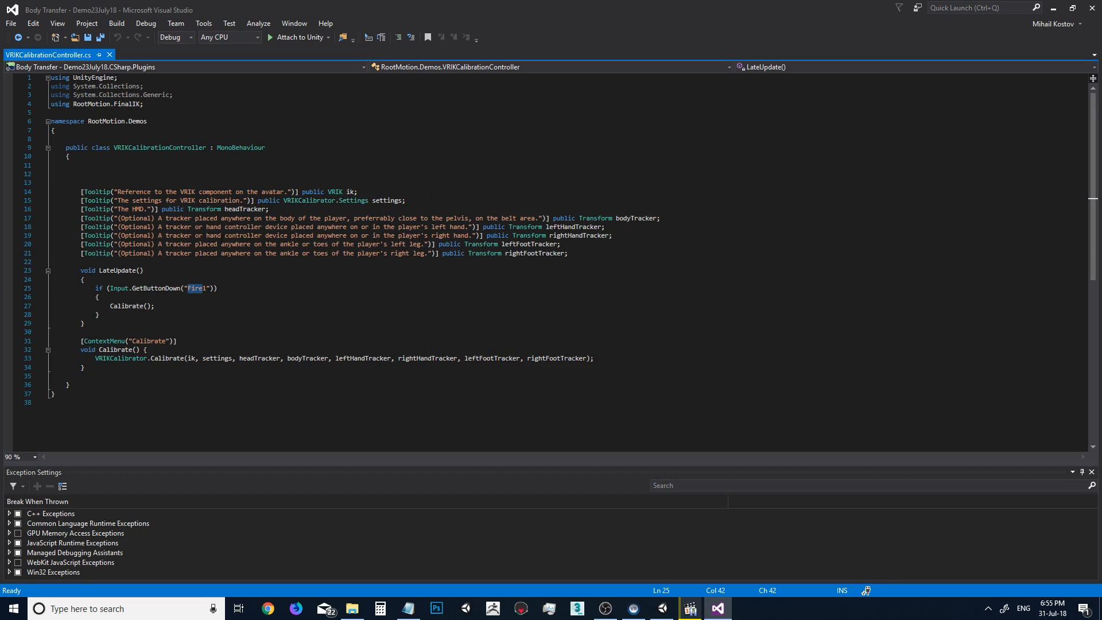
{"action": "left_click", "coordinate": [223, 286]}
{"action": "key", "text": "alt+Tab"}
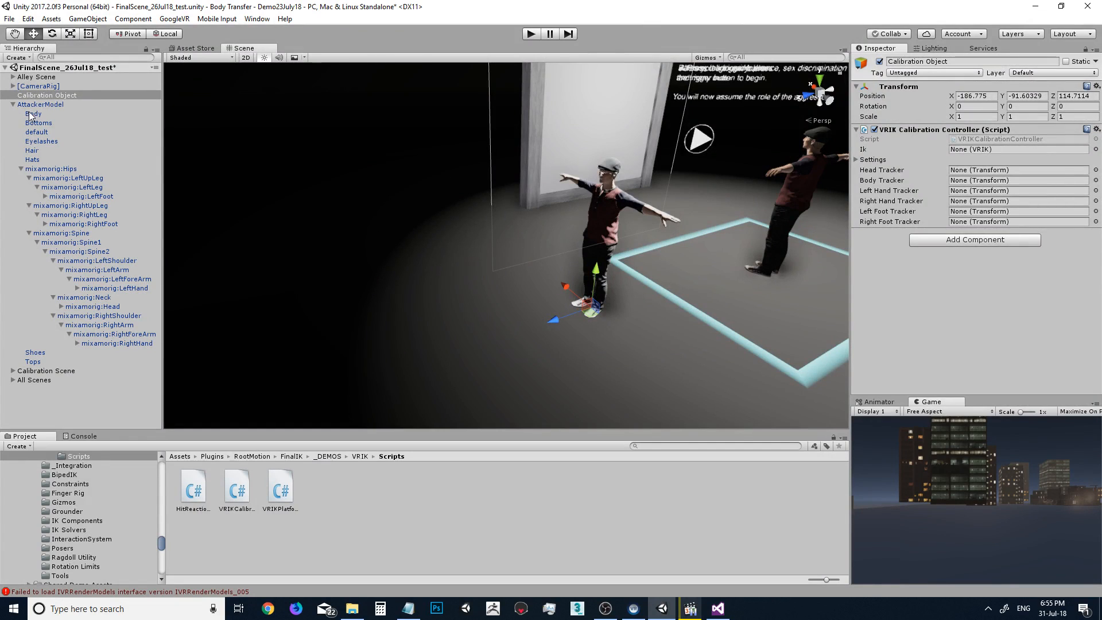
- Assign AttackerModel as Ik, mixamorig:Hips (1) as Body Tracker and mixamorig:RightFoot as Right Foot Tracker of the VRIK Calibration Controller
{"action": "left_click_drag", "start_coordinate": [35, 104], "coordinate": [955, 156]}
{"action": "left_click", "coordinate": [10, 95]}
{"action": "left_click", "coordinate": [13, 85]}
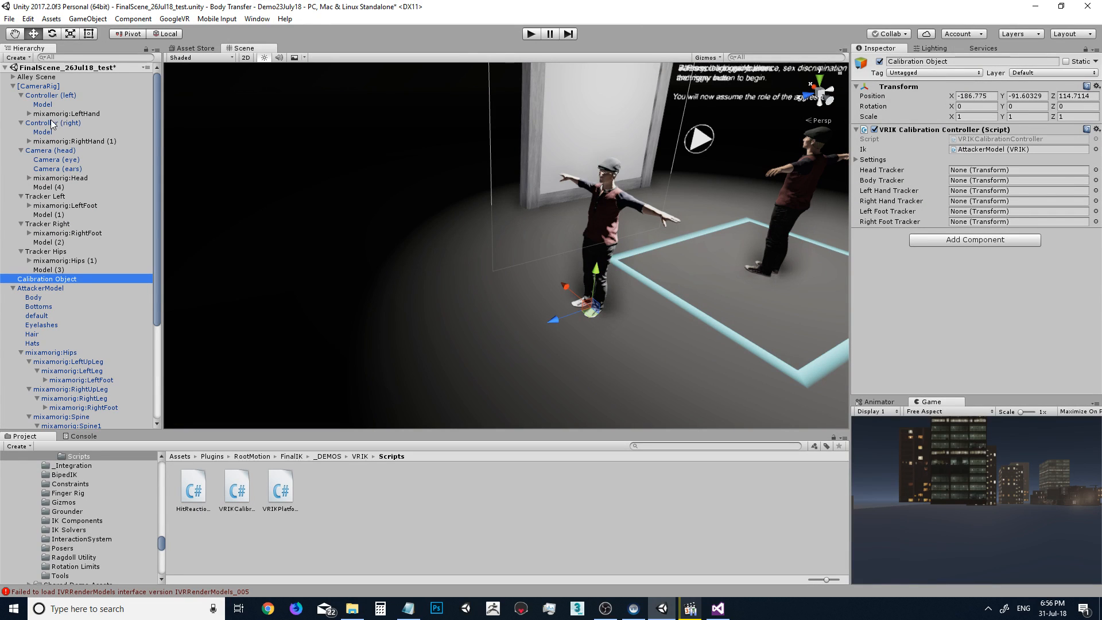
{"action": "left_click_drag", "start_coordinate": [77, 261], "coordinate": [963, 181]}
{"action": "left_click_drag", "start_coordinate": [73, 240], "coordinate": [970, 227]}
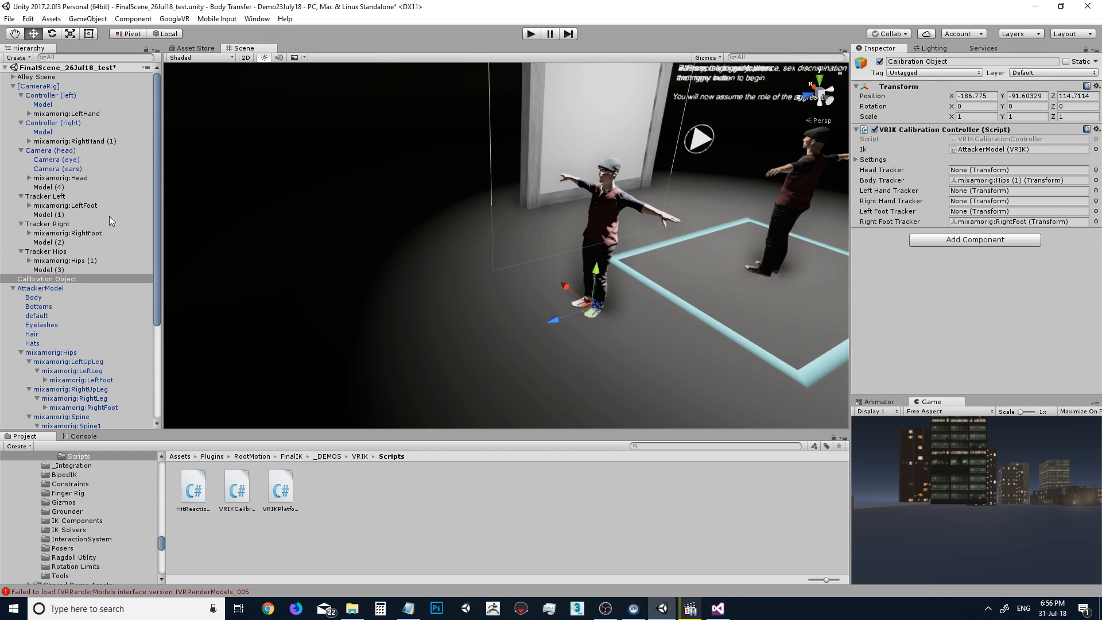
- Assign mixamorig:LeftFoot, mixamorig:RightHand (1), mixamorig:LeftHand and Camera (eye) as the Left Foot, Right Hand, Left Hand and Head Trackers
{"action": "left_click_drag", "start_coordinate": [96, 209], "coordinate": [970, 212]}
{"action": "left_click_drag", "start_coordinate": [116, 143], "coordinate": [973, 204]}
{"action": "left_click_drag", "start_coordinate": [83, 114], "coordinate": [969, 191]}
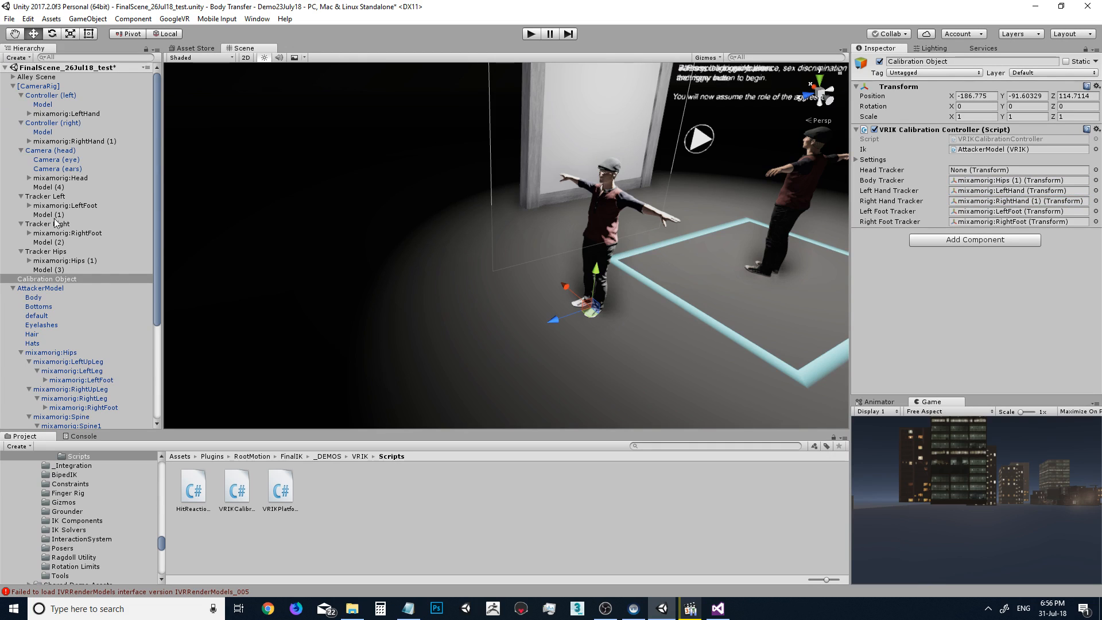
{"action": "left_click_drag", "start_coordinate": [53, 159], "coordinate": [989, 170]}
- Replace Calibration Object's Head Tracker with the mixamorig:Head copy under Camera (head)
{"action": "left_click", "coordinate": [62, 112]}
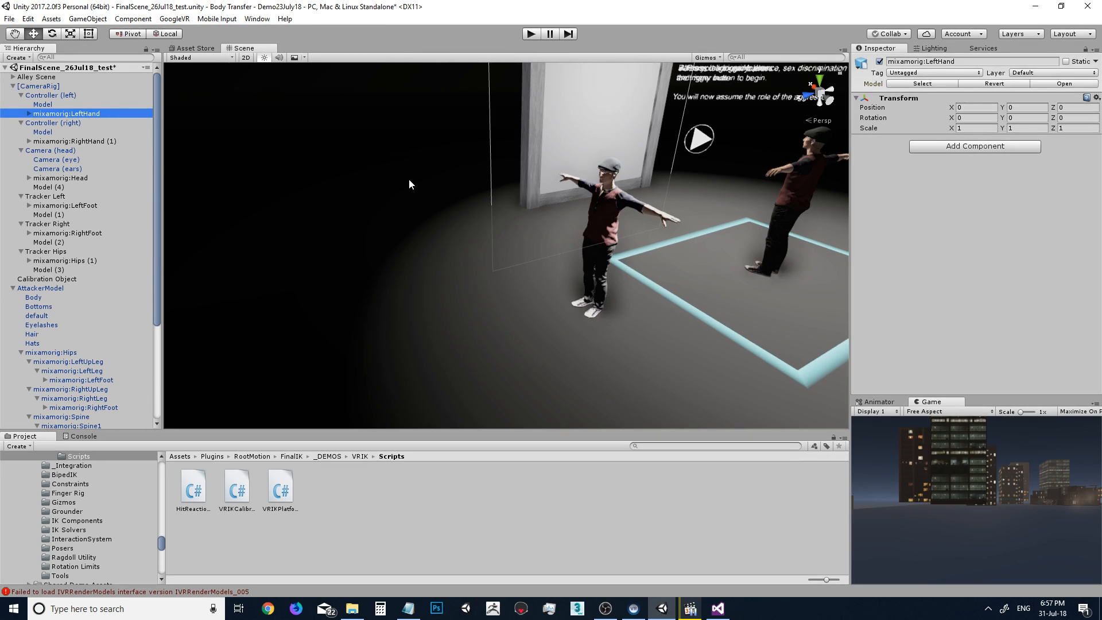
{"action": "scroll", "coordinate": [649, 200], "scroll_direction": "up", "scroll_amount": 5}
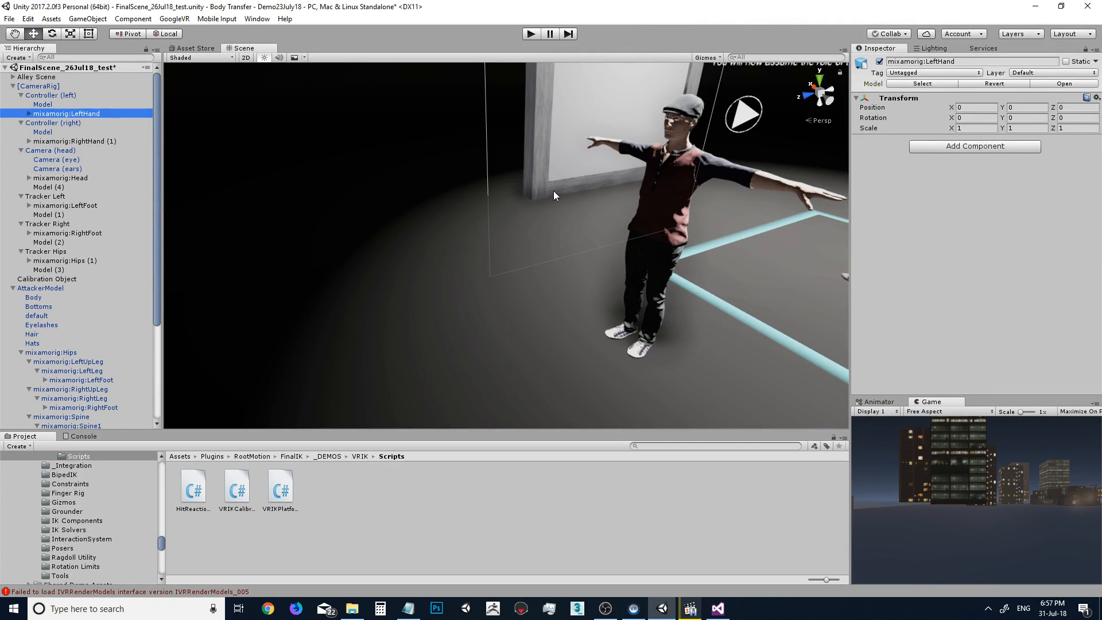
{"action": "middle_click_drag", "start_coordinate": [478, 252], "coordinate": [441, 248]}
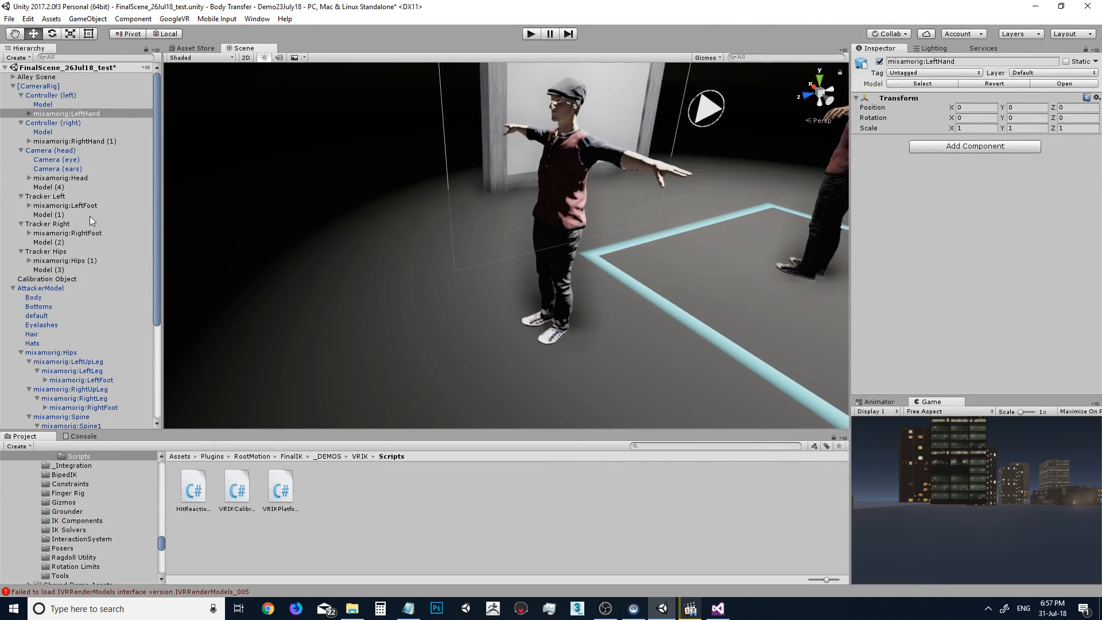
{"action": "left_click", "coordinate": [69, 178]}
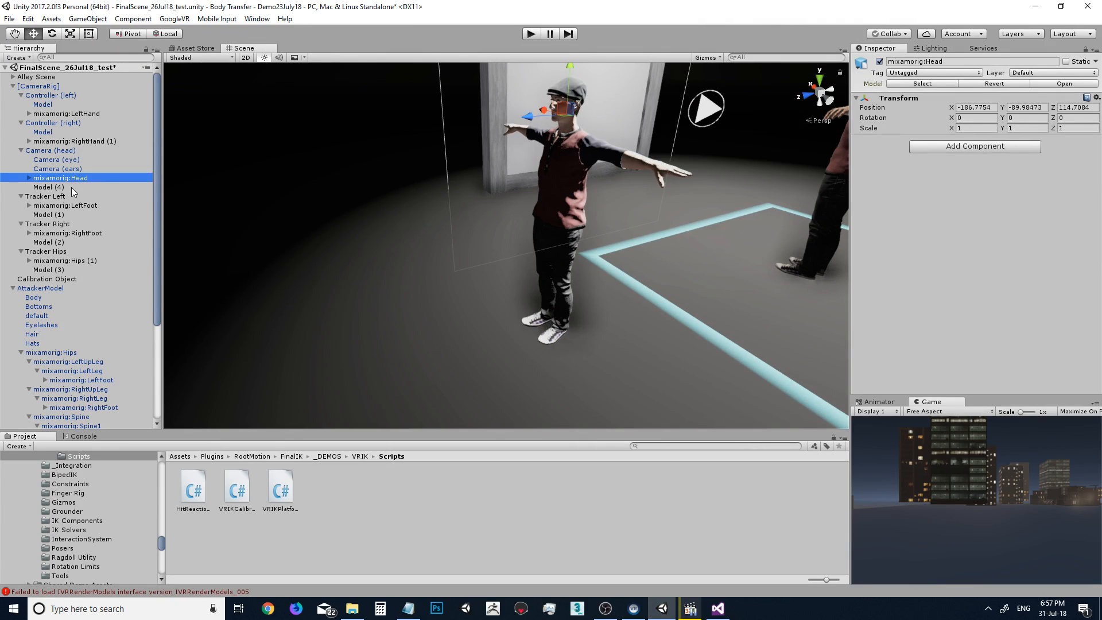
{"action": "left_click", "coordinate": [62, 86]}
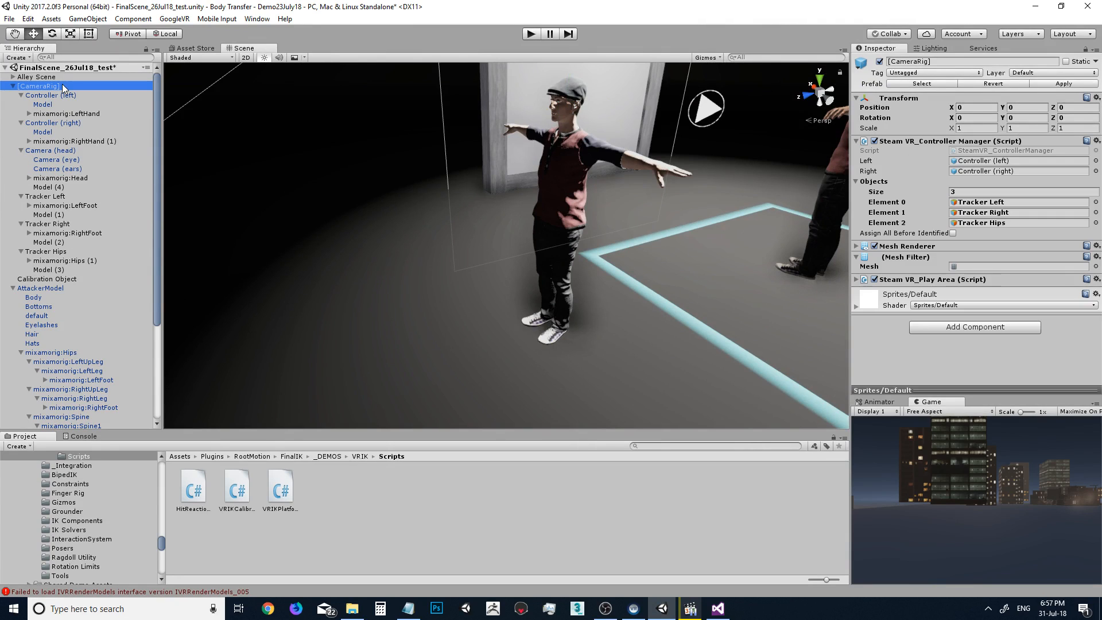
{"action": "left_click", "coordinate": [46, 279]}
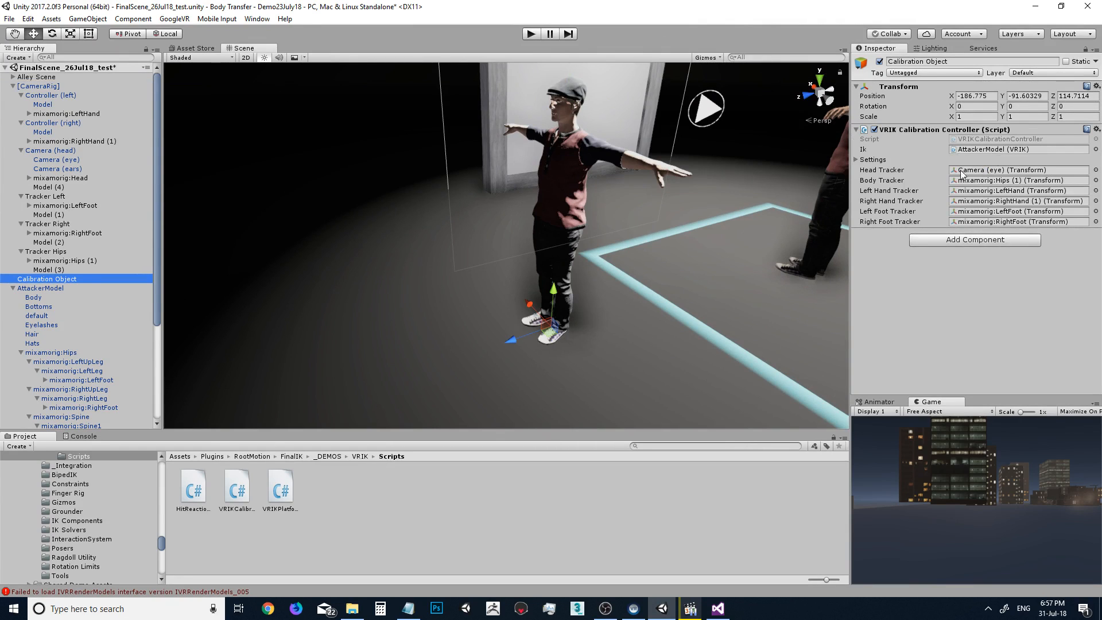
{"action": "left_click_drag", "start_coordinate": [80, 178], "coordinate": [973, 174]}
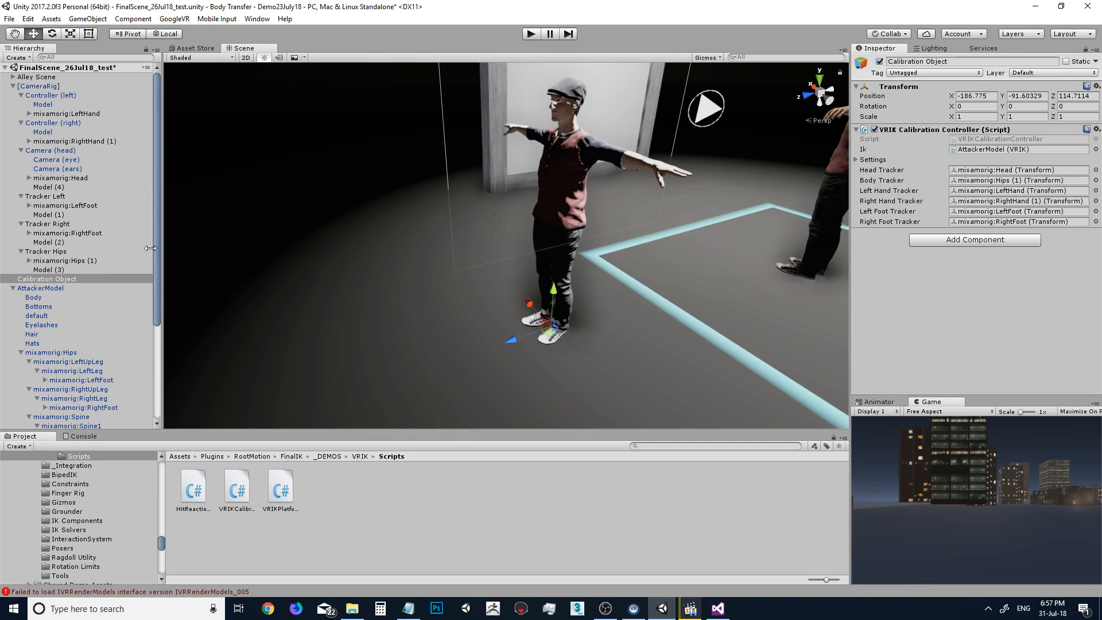
- Try moving the mixamorig:Head copy under Camera (head) up and forward to the avatar's eyes, and undo both moves
{"action": "left_click", "coordinate": [55, 178]}
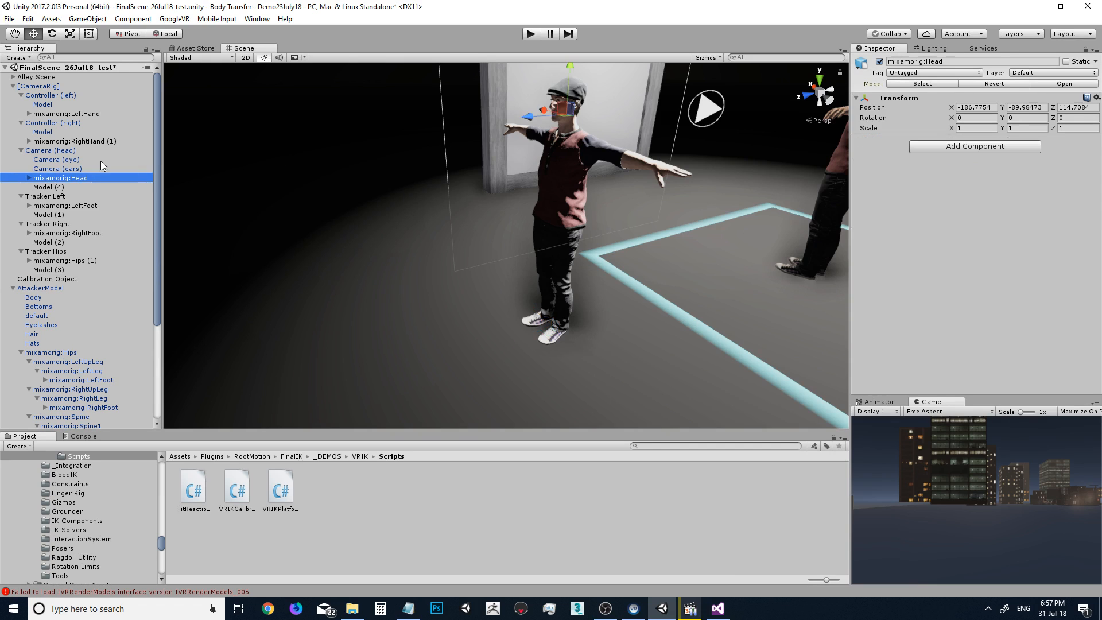
{"action": "middle_click_drag", "start_coordinate": [546, 185], "coordinate": [529, 197]}
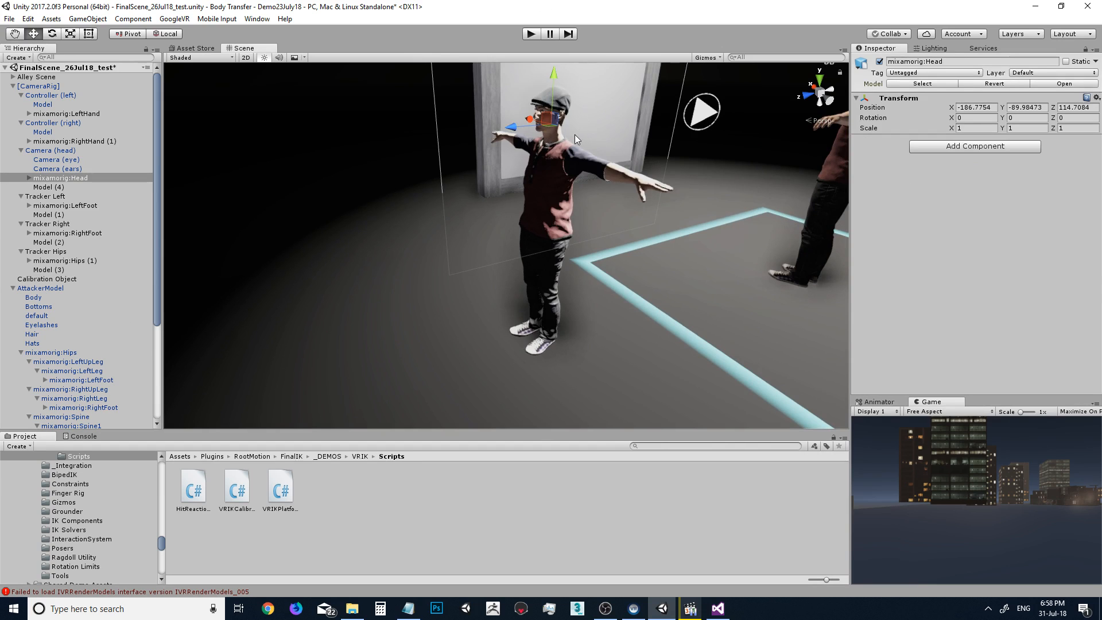
{"action": "scroll", "coordinate": [559, 92], "scroll_direction": "up", "scroll_amount": 4}
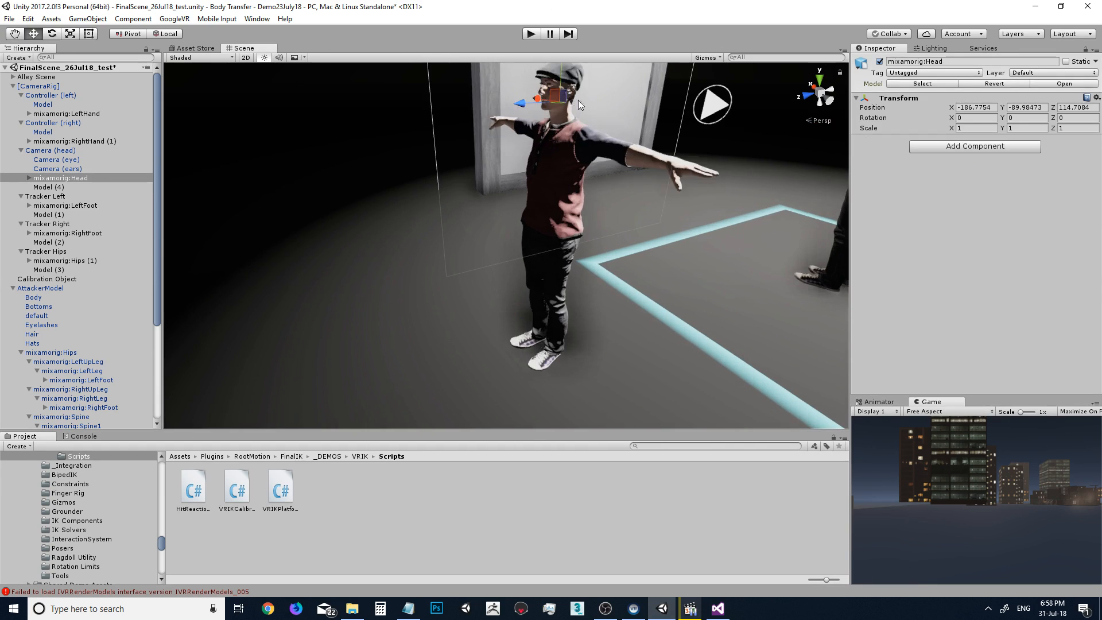
{"action": "middle_click_drag", "start_coordinate": [592, 119], "coordinate": [587, 180]}
{"action": "scroll", "coordinate": [587, 180], "scroll_direction": "down", "scroll_amount": 2}
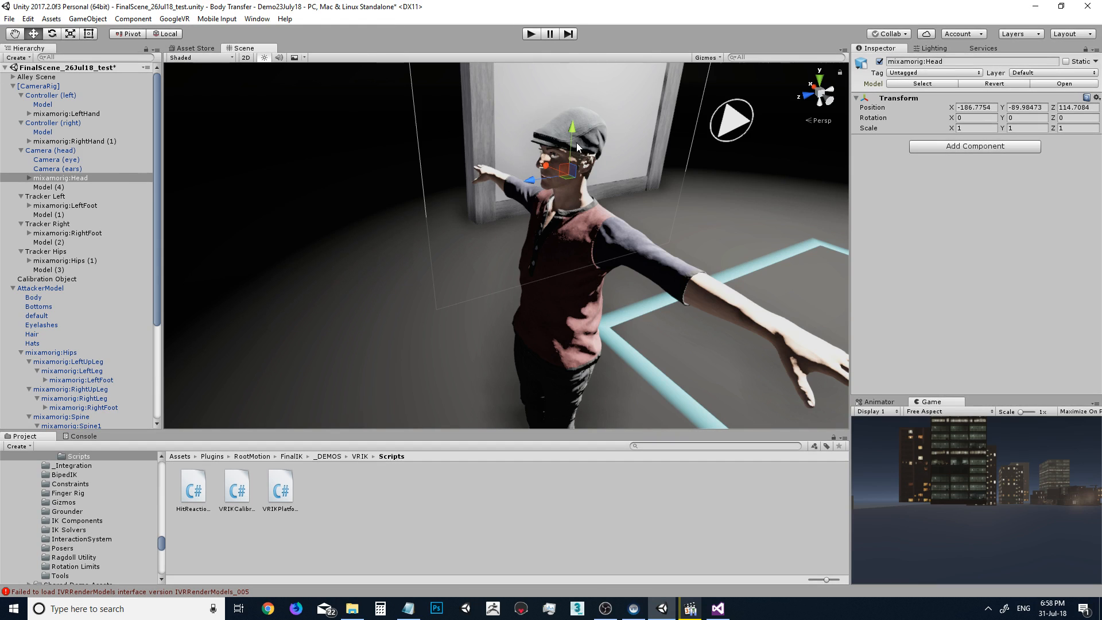
{"action": "left_click_drag", "start_coordinate": [570, 141], "coordinate": [573, 128]}
{"action": "mouse_move", "coordinate": [529, 163]}
{"action": "left_mouse_down"}
{"action": "mouse_move", "coordinate": [494, 165]}
{"action": "mouse_move", "coordinate": [514, 172]}
{"action": "left_mouse_up"}
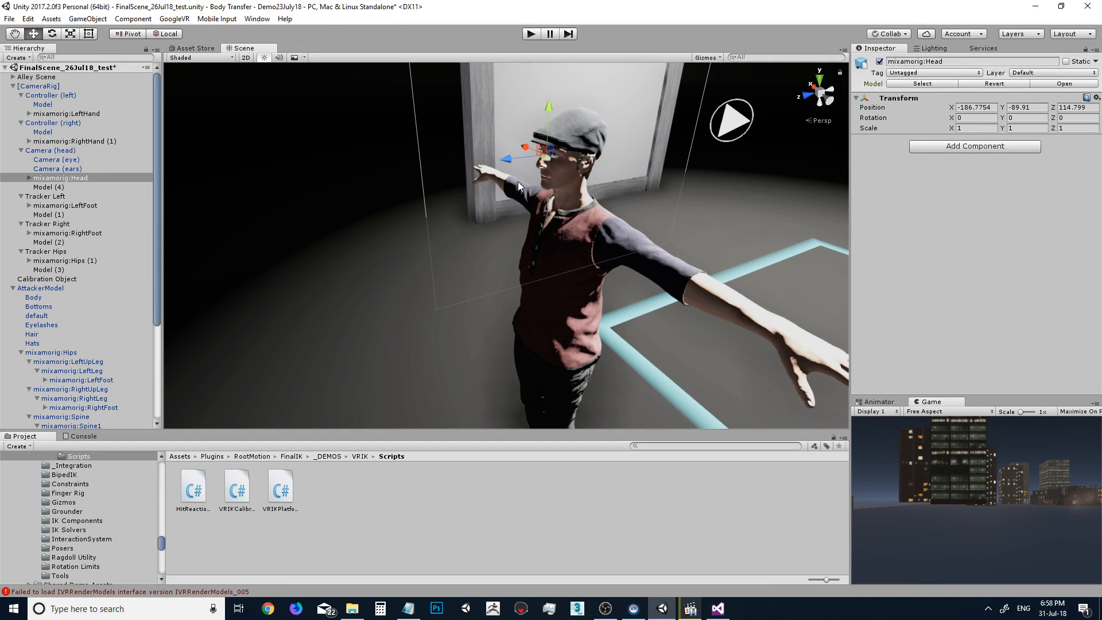
{"action": "key", "text": "ctrl+z"}
{"action": "key", "text": "ctrl+z"}
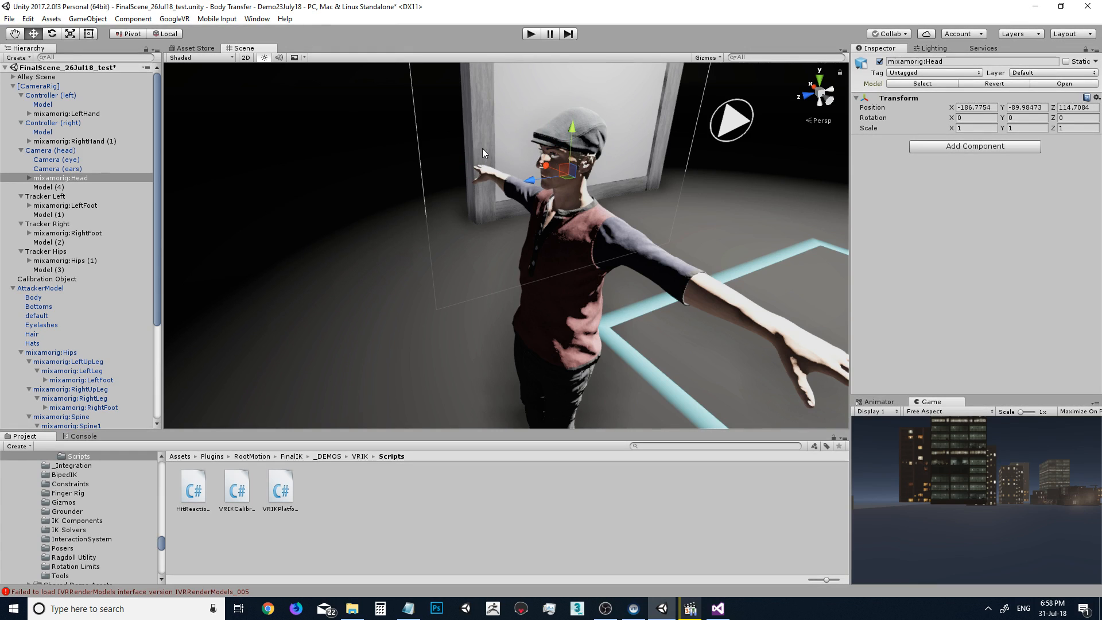
- Examine where the RightFoot and LeftFoot bone copies and [CameraRig] sit in the scene relative to the avatar's feet
{"action": "scroll", "coordinate": [569, 245], "scroll_direction": "down", "scroll_amount": 3}
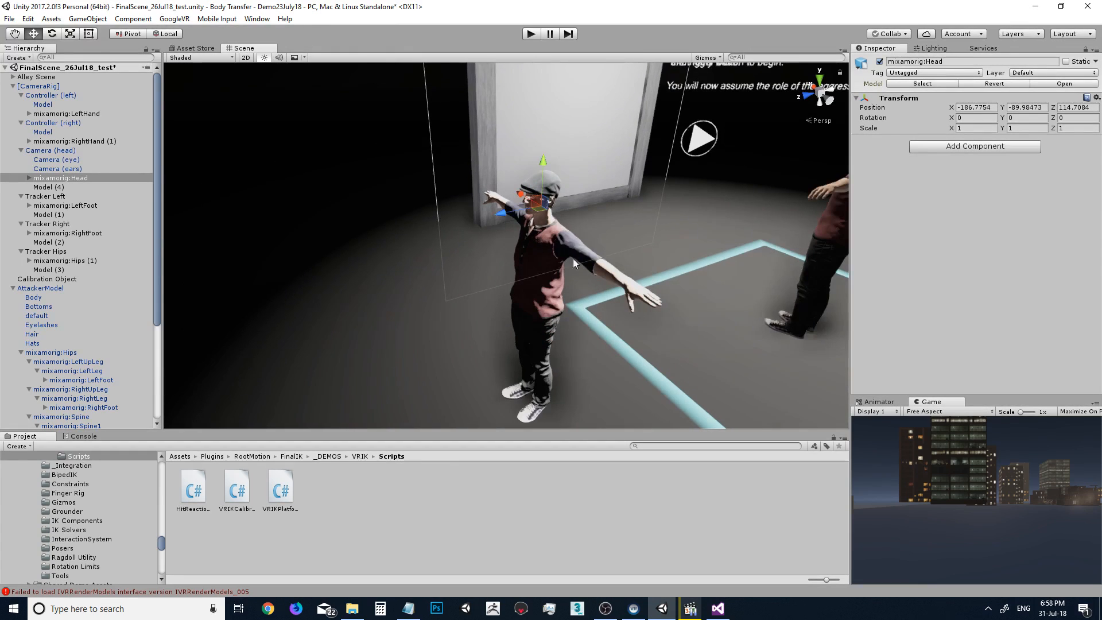
{"action": "scroll", "coordinate": [527, 273], "scroll_direction": "up", "scroll_amount": 2}
{"action": "middle_click_drag", "start_coordinate": [527, 273], "coordinate": [519, 218]}
{"action": "scroll", "coordinate": [519, 218], "scroll_direction": "up", "scroll_amount": 2}
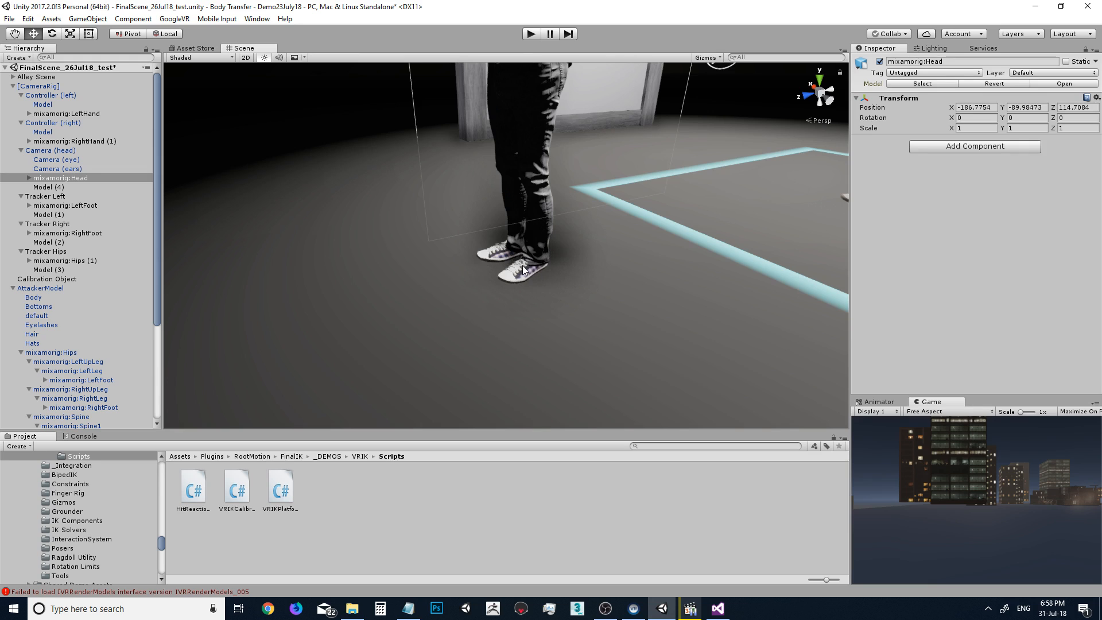
{"action": "left_click", "coordinate": [78, 234]}
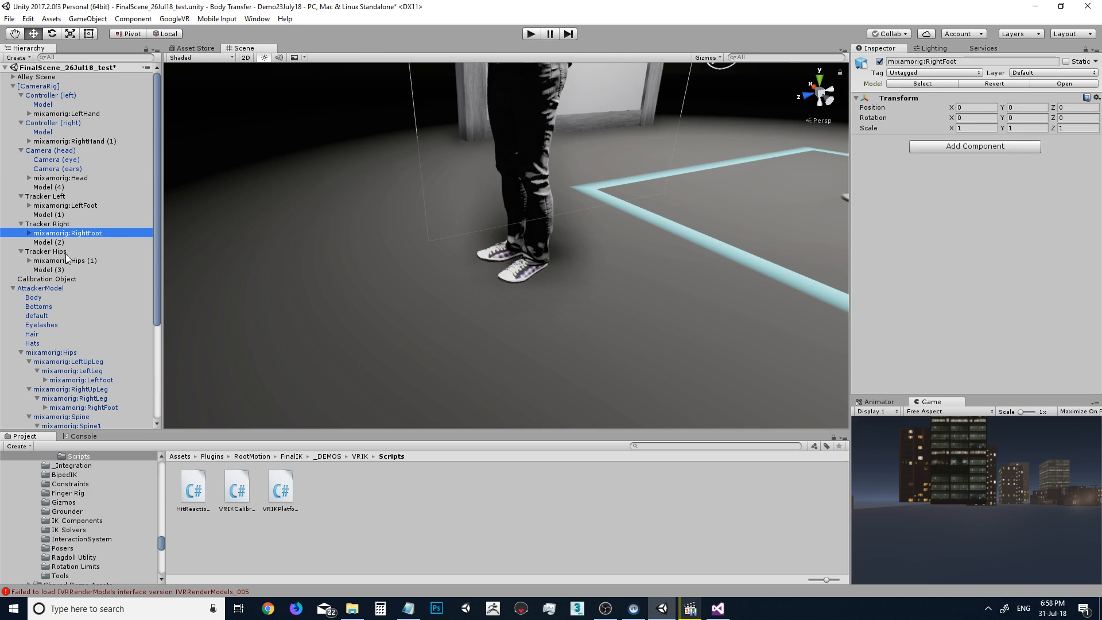
{"action": "key", "text": "e"}
{"action": "left_click", "coordinate": [527, 267]}
{"action": "left_click", "coordinate": [60, 236]}
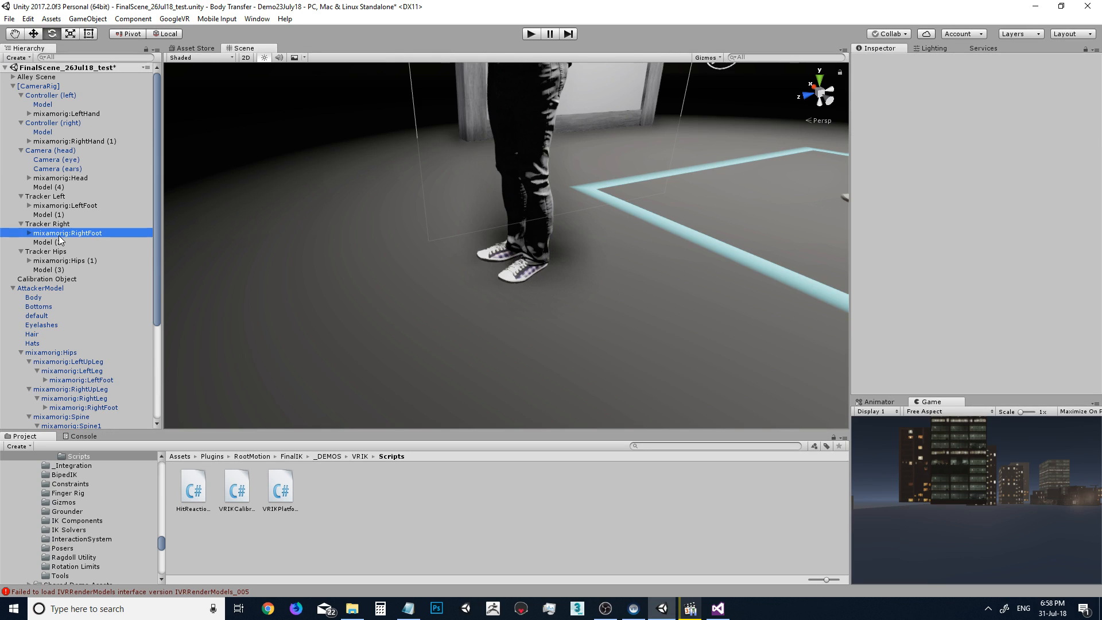
{"action": "key", "text": "w"}
{"action": "left_click", "coordinate": [67, 205]}
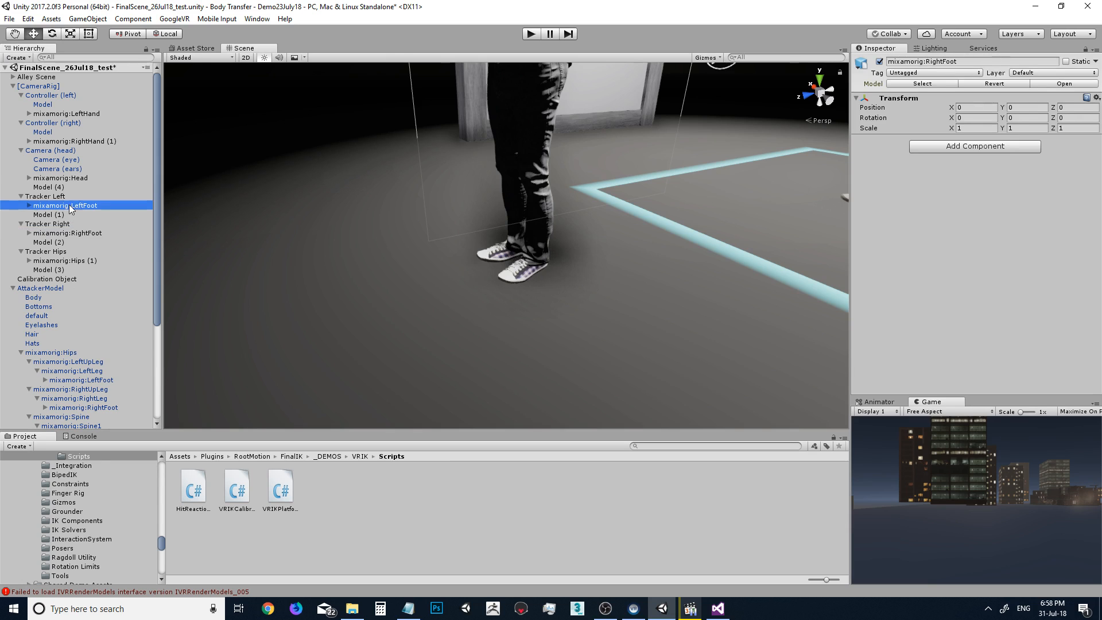
{"action": "key", "text": "f"}
{"action": "key", "text": "f"}
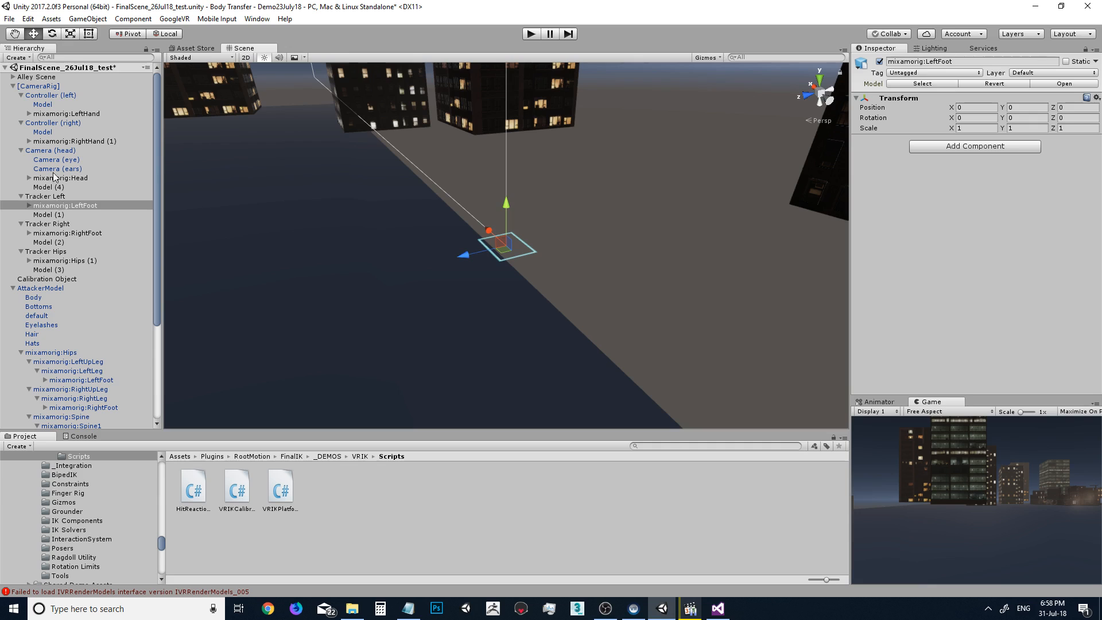
{"action": "left_click", "coordinate": [45, 87]}
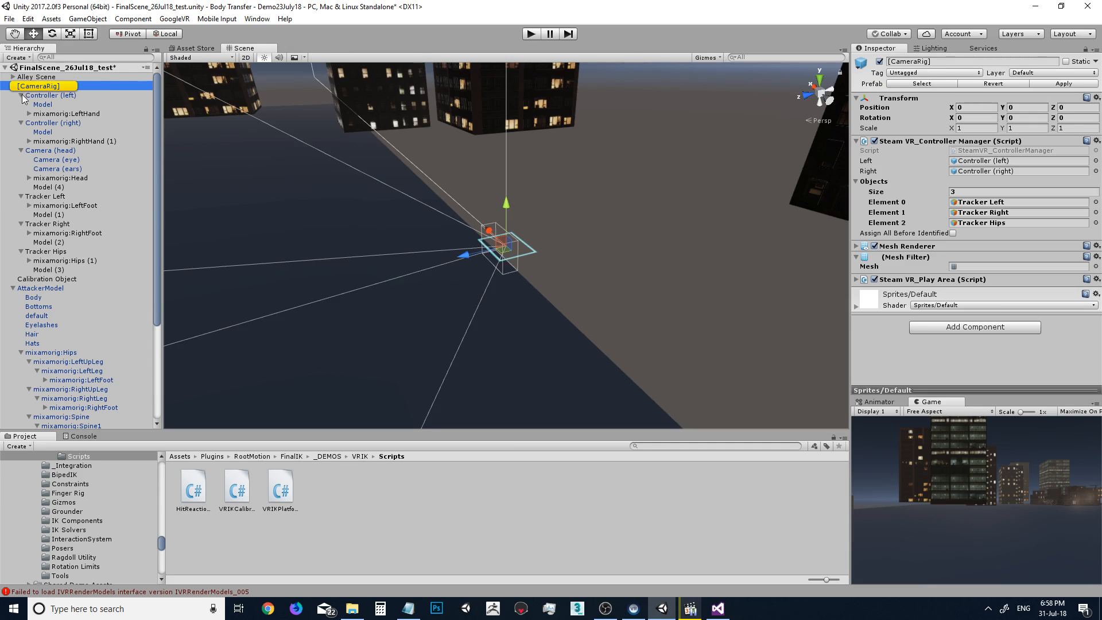
- Reset AttackerModel's position to 0, 0, 0 so it stands inside the [CameraRig] play area
{"action": "left_click", "coordinate": [46, 288]}
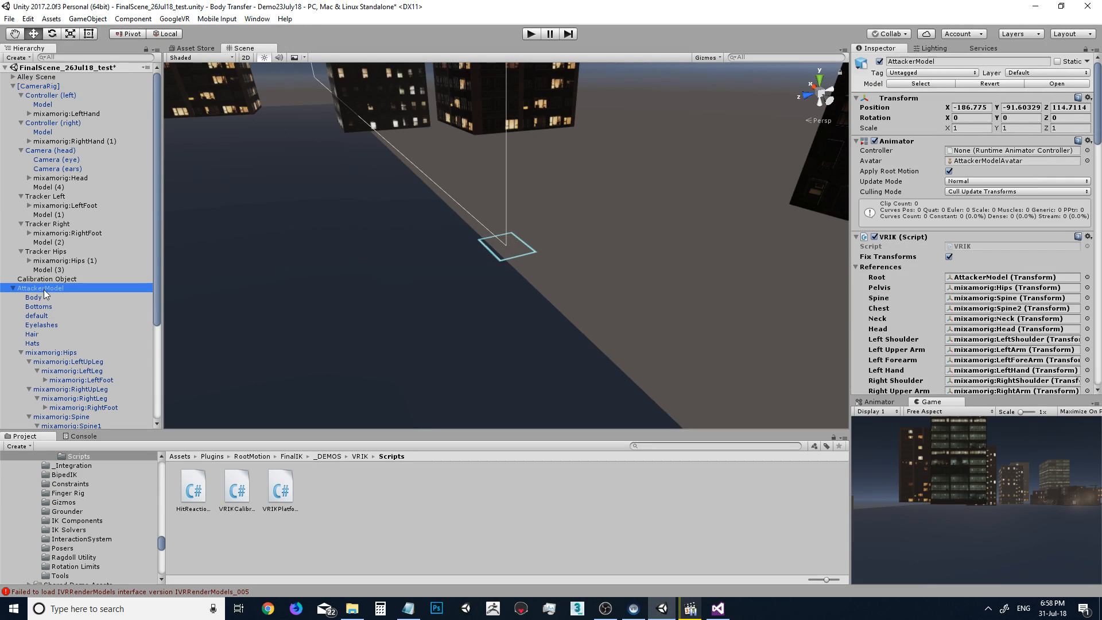
{"action": "left_click", "coordinate": [1088, 98]}
{"action": "left_click", "coordinate": [1067, 109]}
{"action": "scroll", "coordinate": [516, 236], "scroll_direction": "up", "scroll_amount": 10}
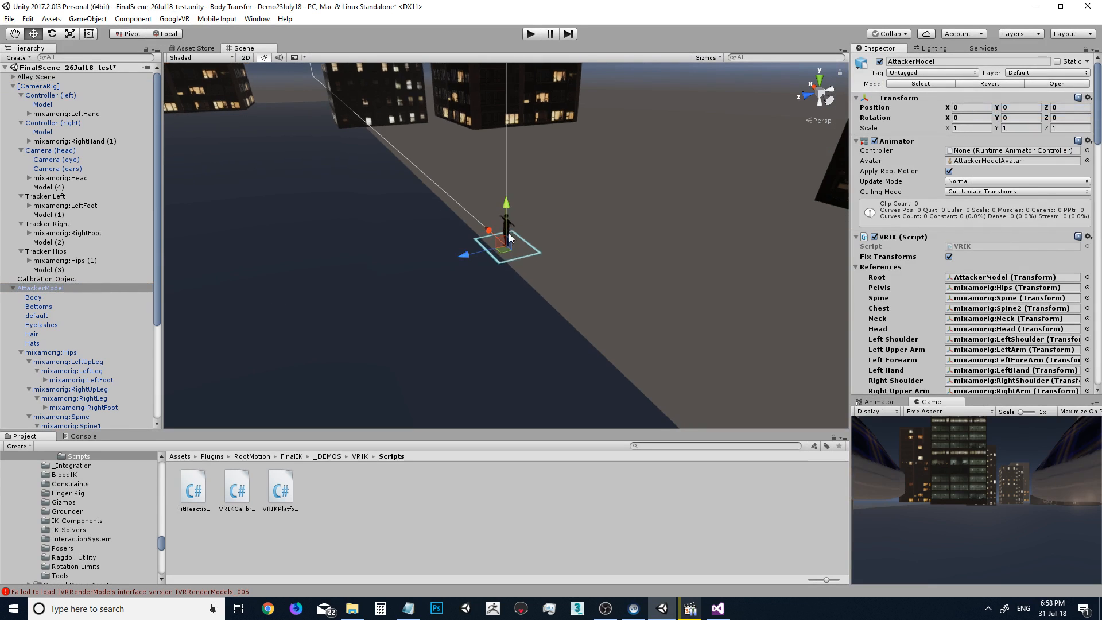
{"action": "scroll", "coordinate": [510, 223], "scroll_direction": "up", "scroll_amount": 4}
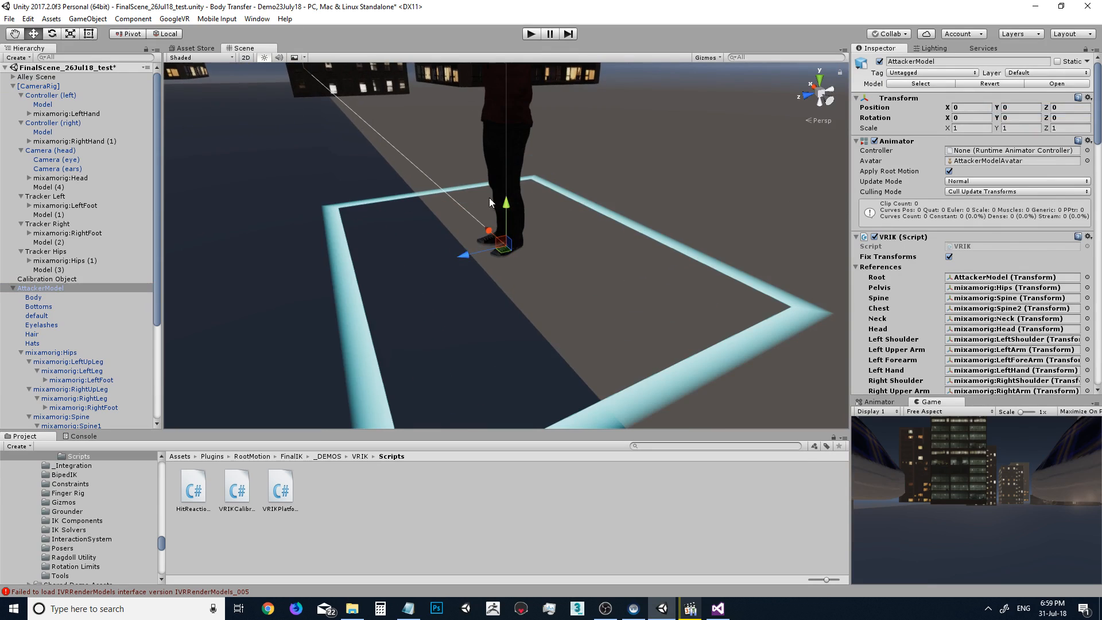
- Try moving the mixamorig:RightFoot copy under Tracker Right forward to Z 0.243, and undo the move
{"action": "left_click", "coordinate": [67, 233]}
{"action": "scroll", "coordinate": [430, 224], "scroll_direction": "up", "scroll_amount": 5}
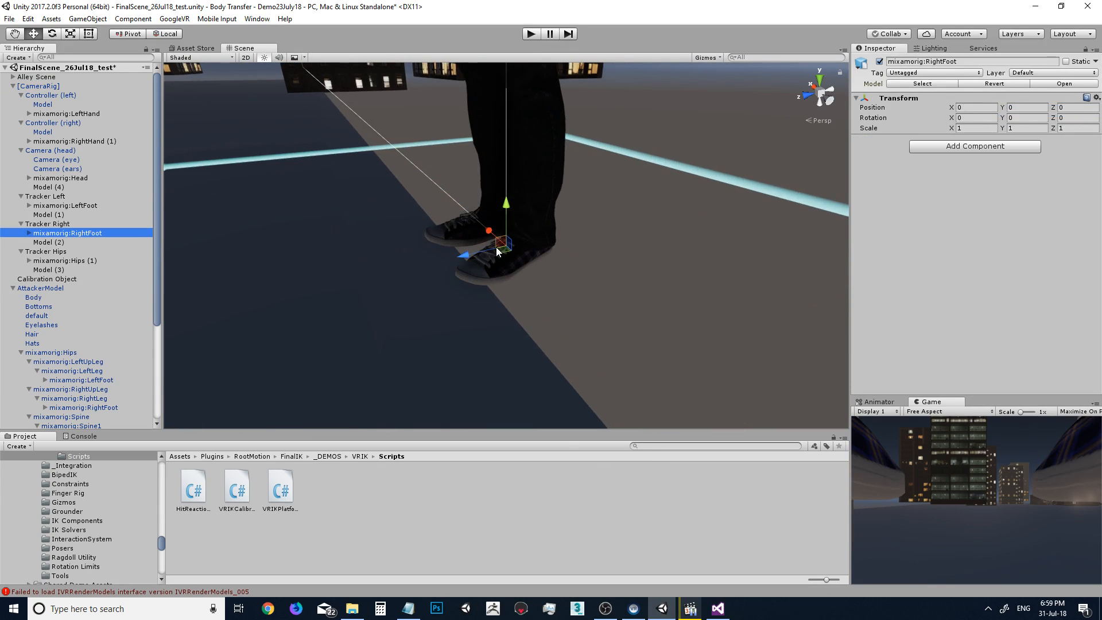
{"action": "left_click_drag", "start_coordinate": [488, 252], "coordinate": [436, 267]}
{"action": "key", "text": "e"}
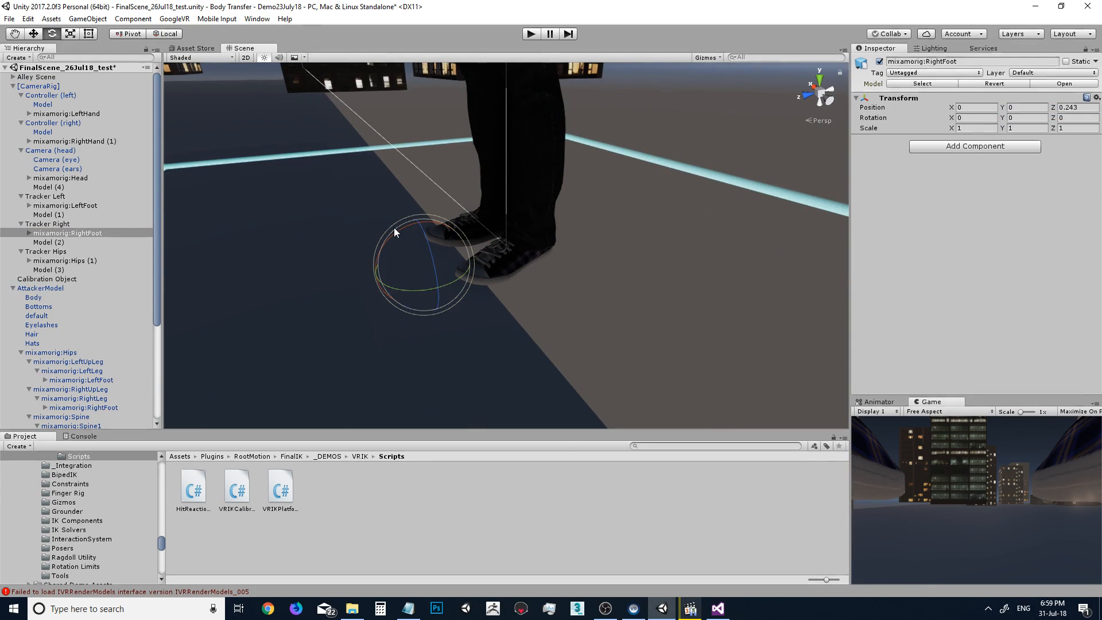
{"action": "key", "text": "ctrl+z"}
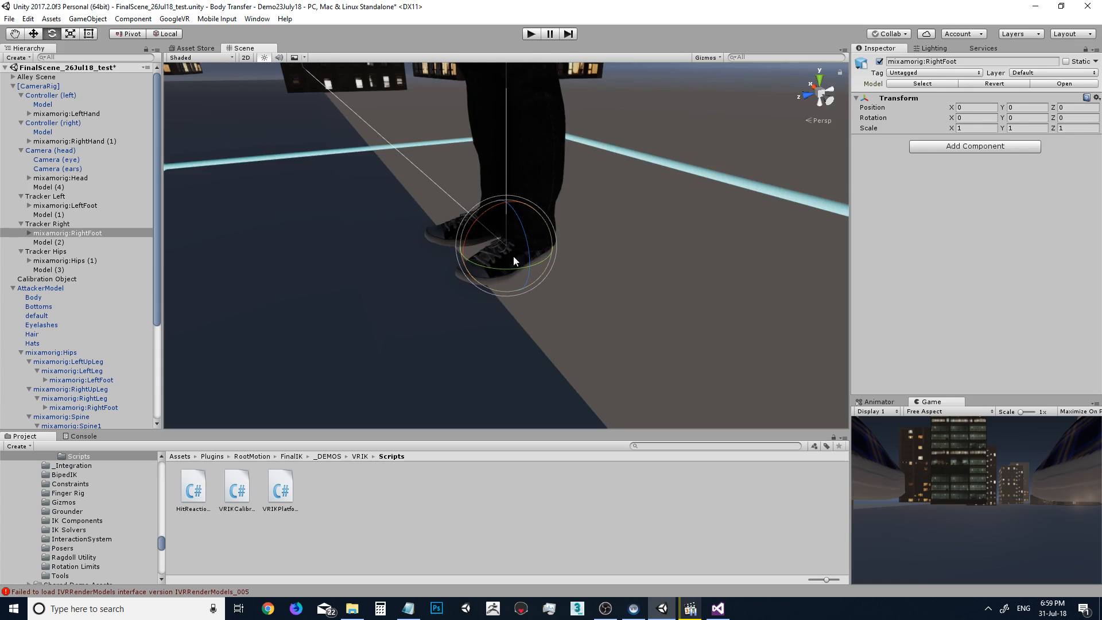
{"action": "scroll", "coordinate": [514, 252], "scroll_direction": "up", "scroll_amount": 3}
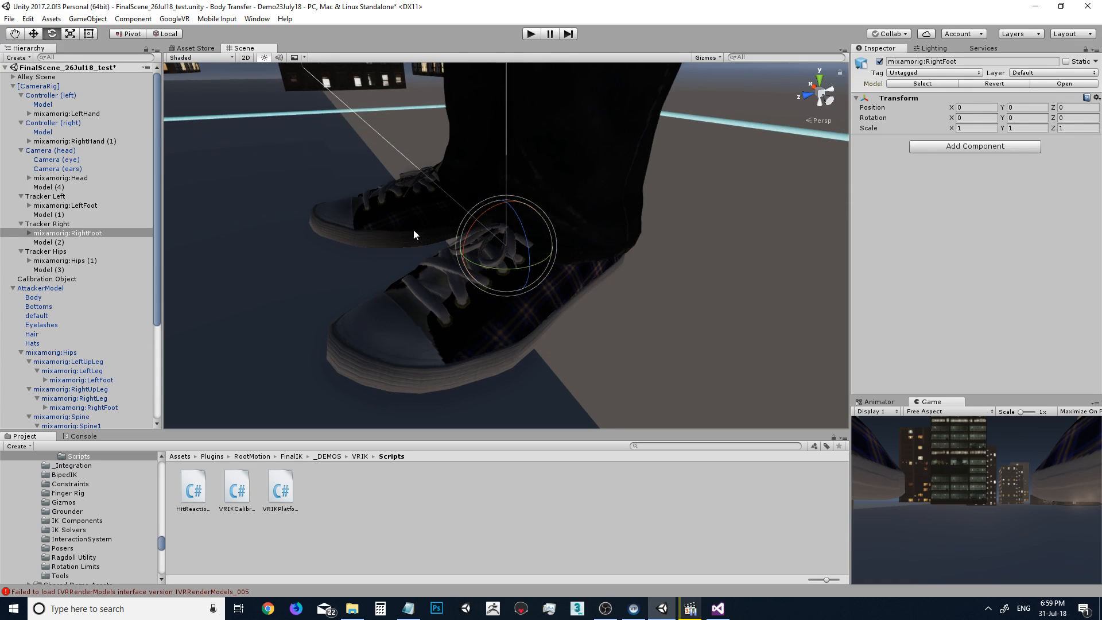
{"action": "scroll", "coordinate": [423, 229], "scroll_direction": "down", "scroll_amount": 6}
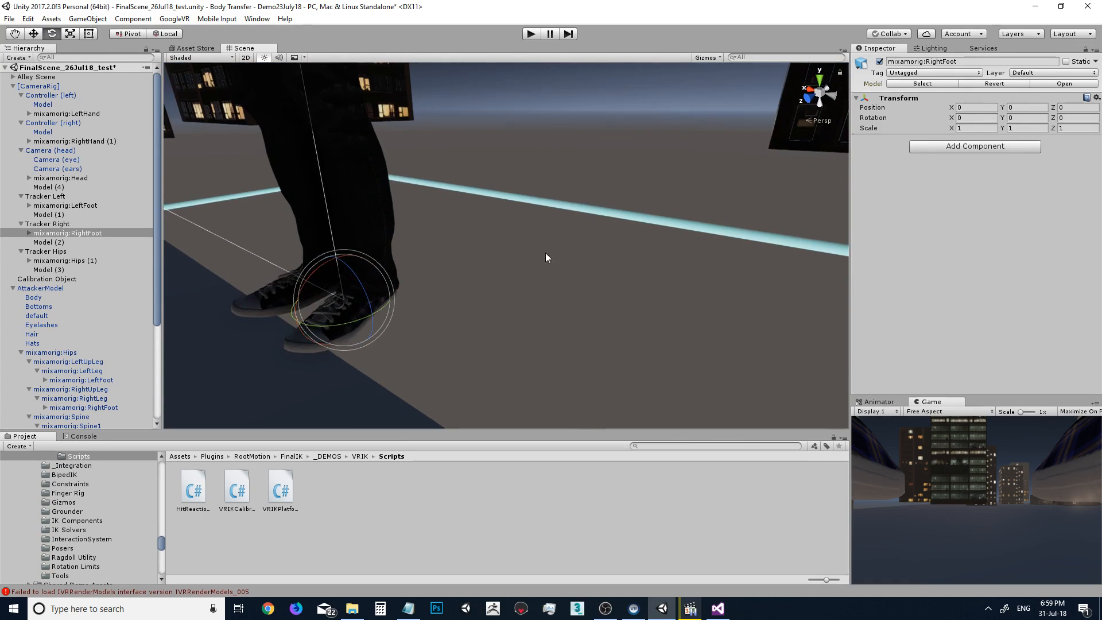
{"action": "left_click", "coordinate": [549, 252]}
{"action": "middle_click_drag", "start_coordinate": [571, 238], "coordinate": [617, 223]}
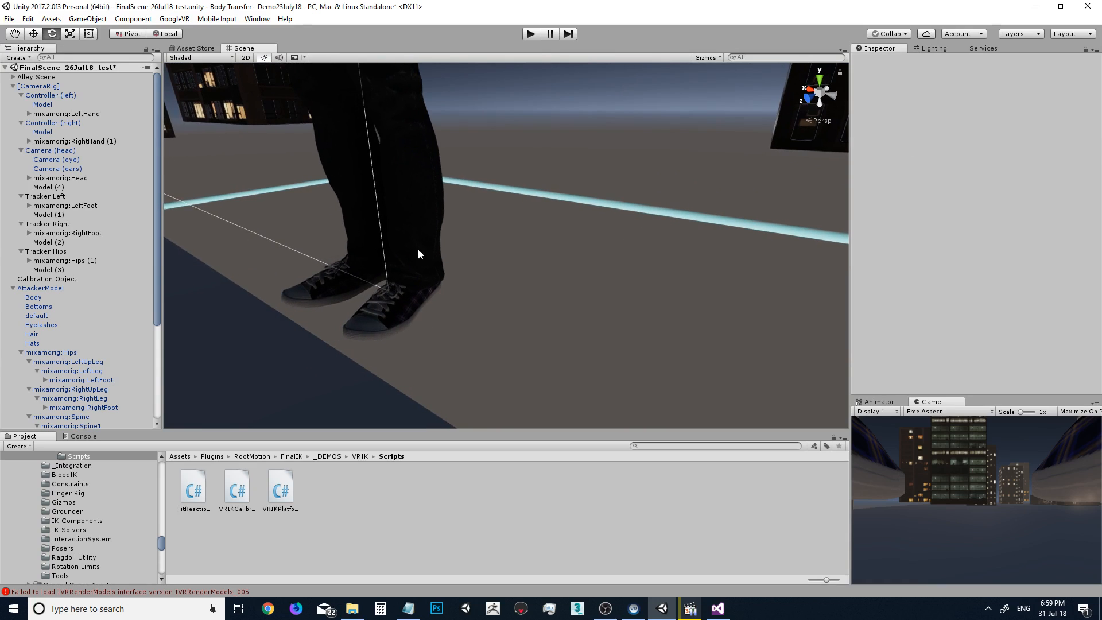